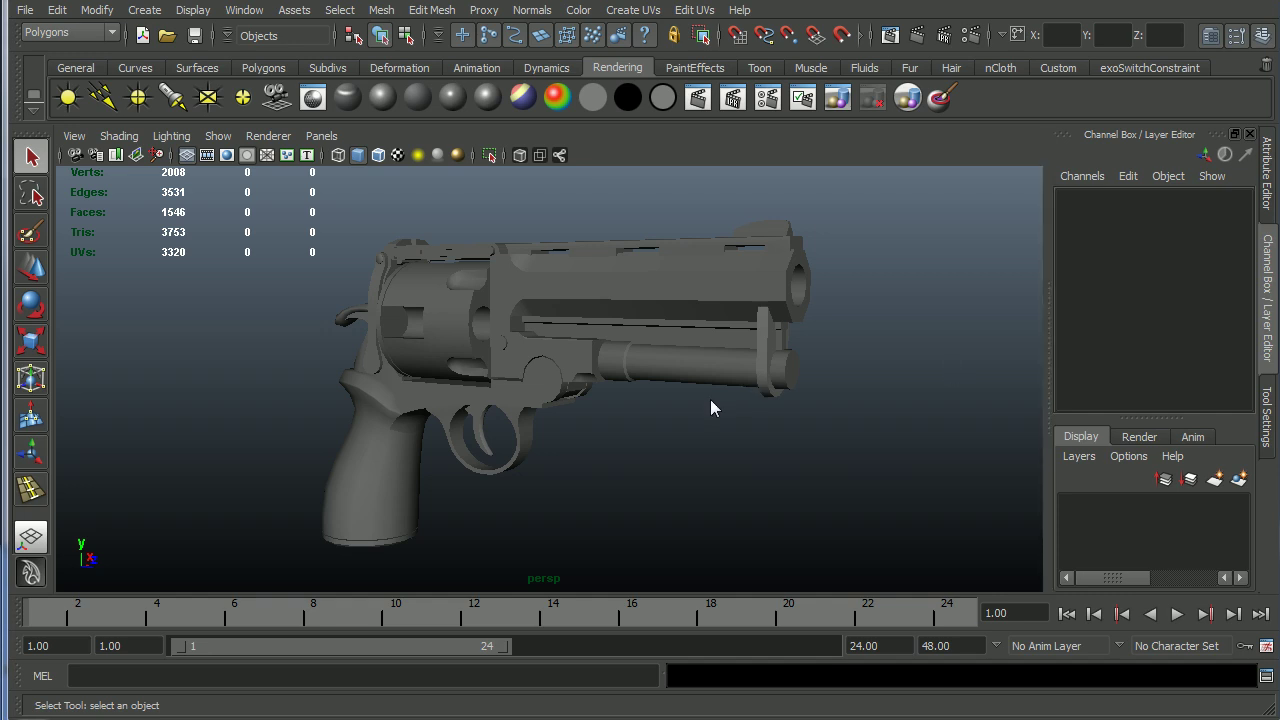
# Step: Reset Mesh Cleanup options, set it to select matching polygons on all objects, and tick Faces with more than 4 sides
pyautogui.moveTo(671, 449)
pyautogui.keyDown('alt'); pyautogui.mouseDown()
pyautogui.moveTo(714, 443)
pyautogui.moveTo(659, 439)
pyautogui.mouseUp(); pyautogui.keyUp('alt')
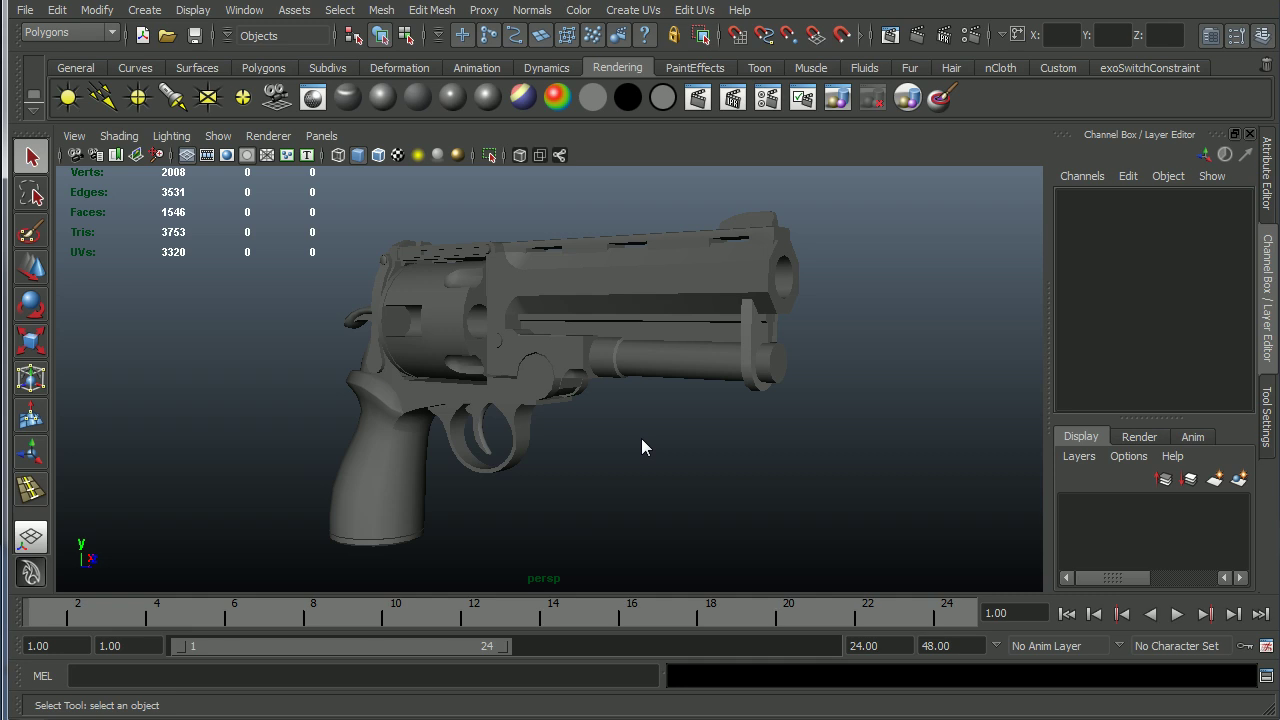
pyautogui.moveTo(822, 516); pyautogui.dragTo(616, 402)
pyautogui.click(380, 11)
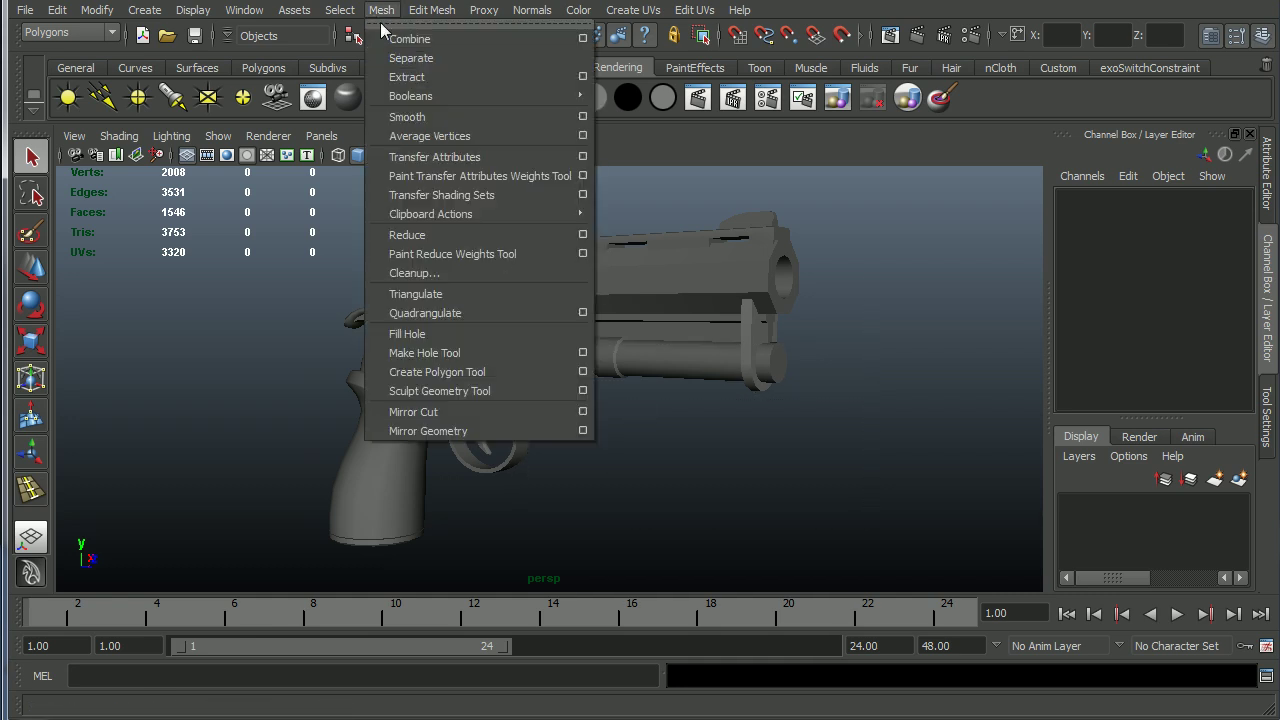
pyautogui.click(414, 272)
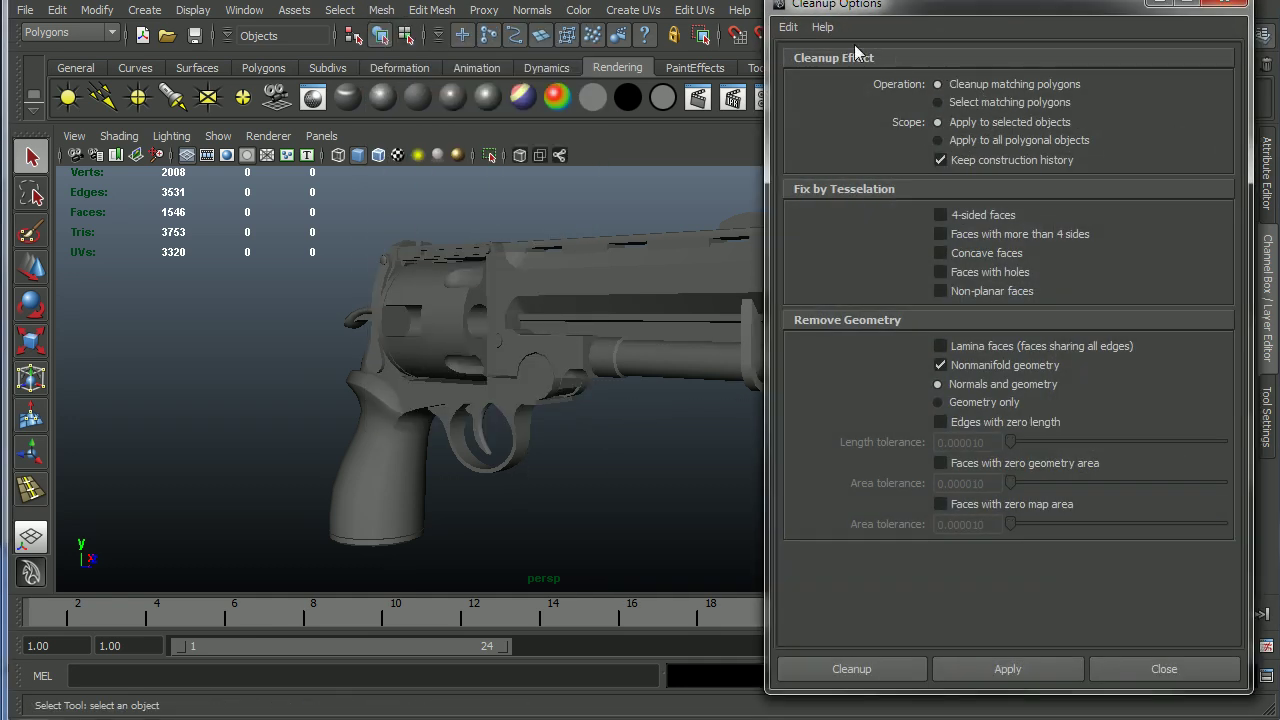
pyautogui.click(790, 28)
pyautogui.click(796, 64)
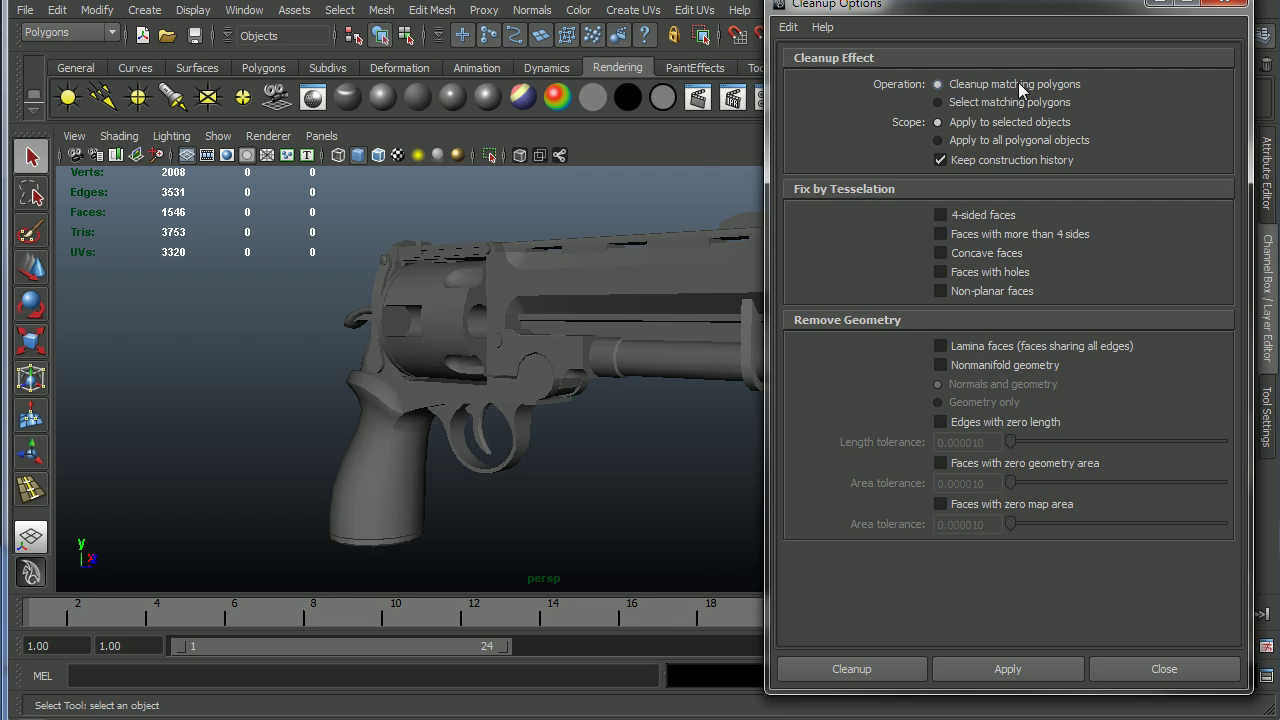
pyautogui.click(945, 104)
pyautogui.click(381, 10)
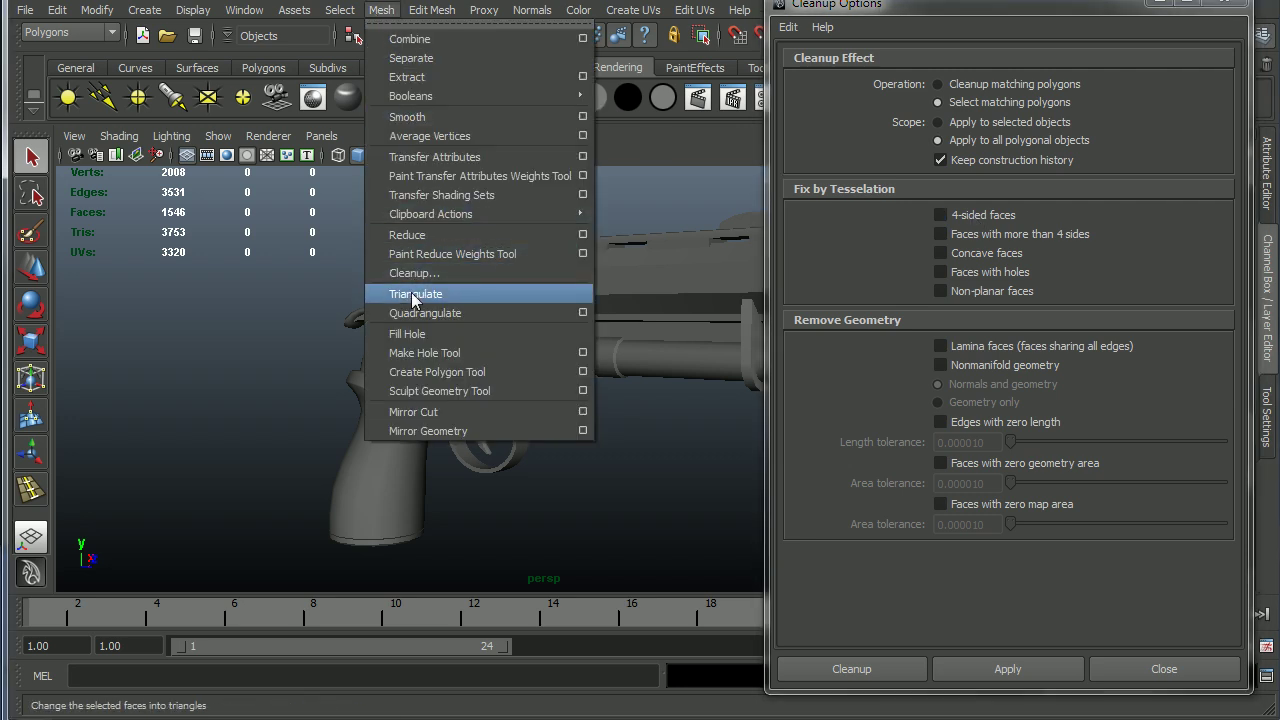
pyautogui.click(377, 11)
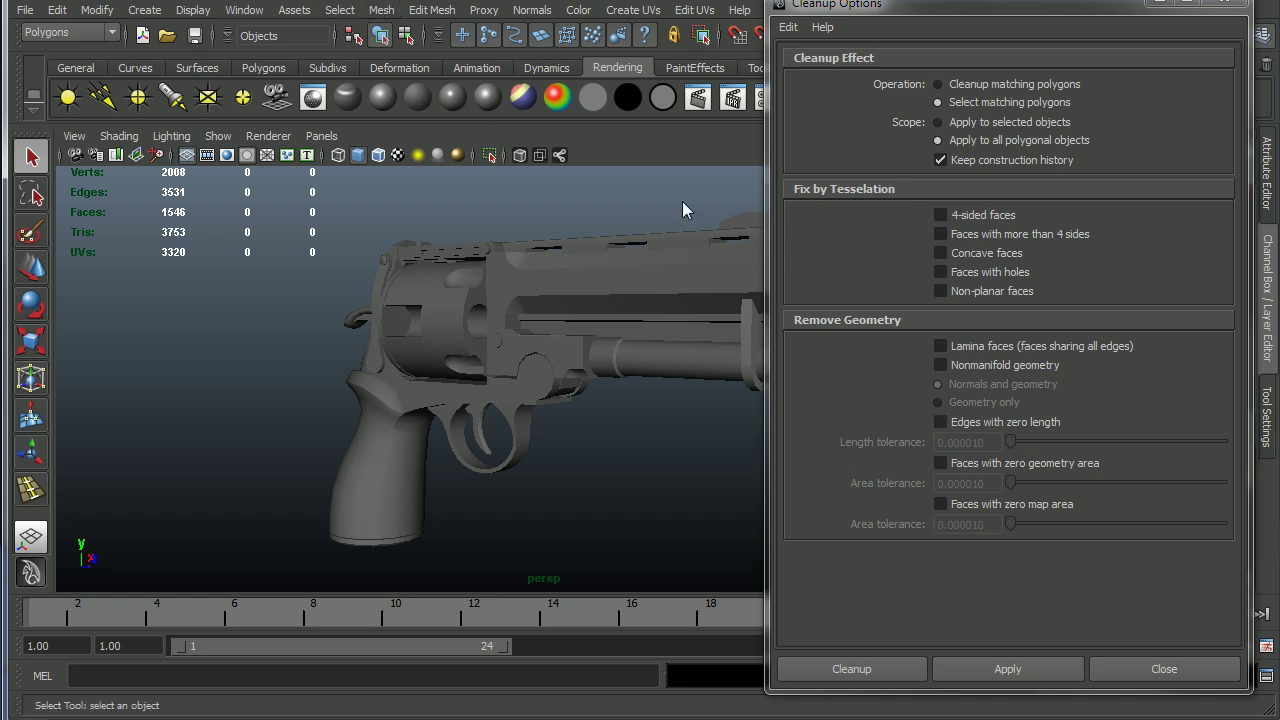
pyautogui.click(971, 239)
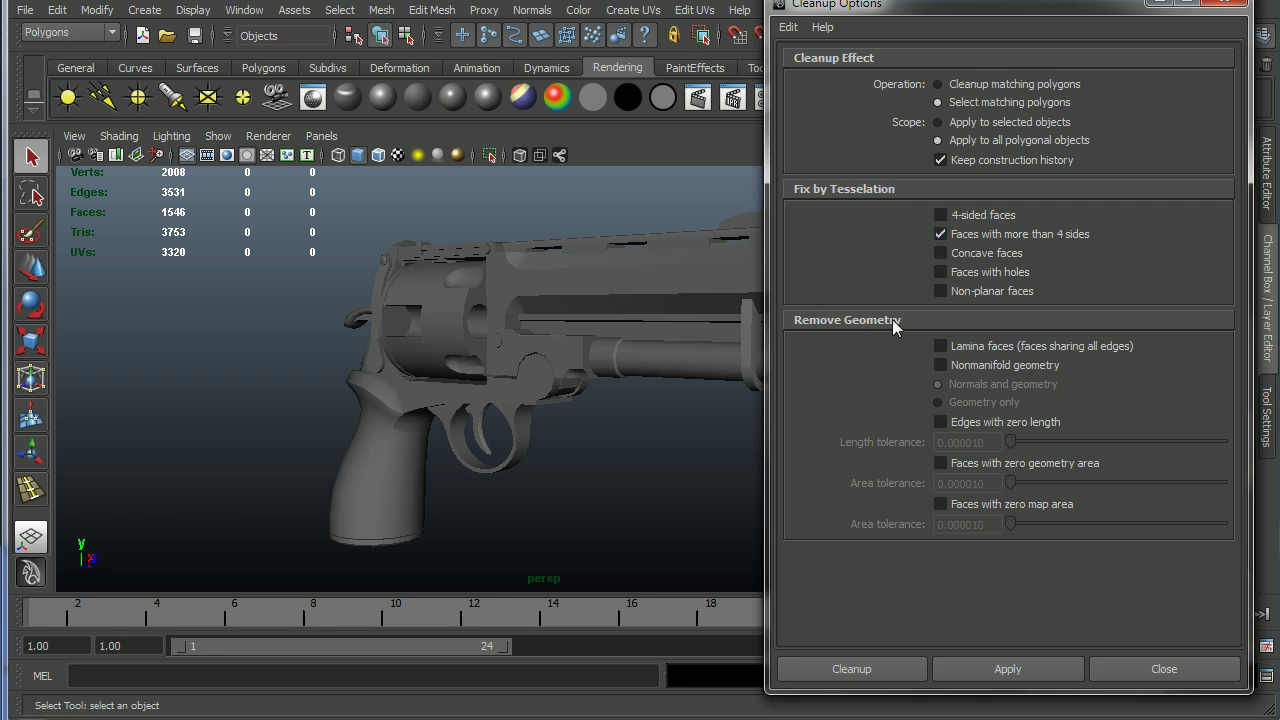
pyautogui.click(485, 435)
pyautogui.press('f')
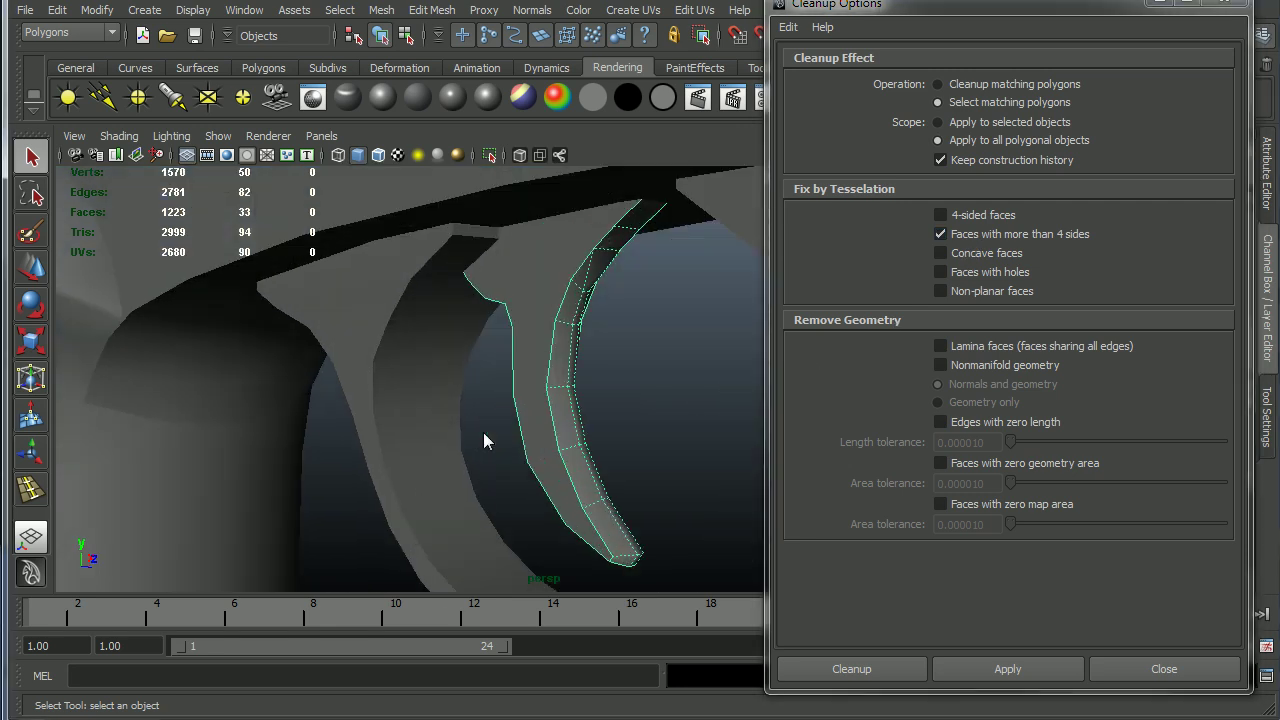
pyautogui.keyDown('alt'); pyautogui.moveTo(484, 434); pyautogui.dragTo(601, 426); pyautogui.keyUp('alt')
pyautogui.moveTo(531, 294); pyautogui.dragTo(525, 336, button='right')
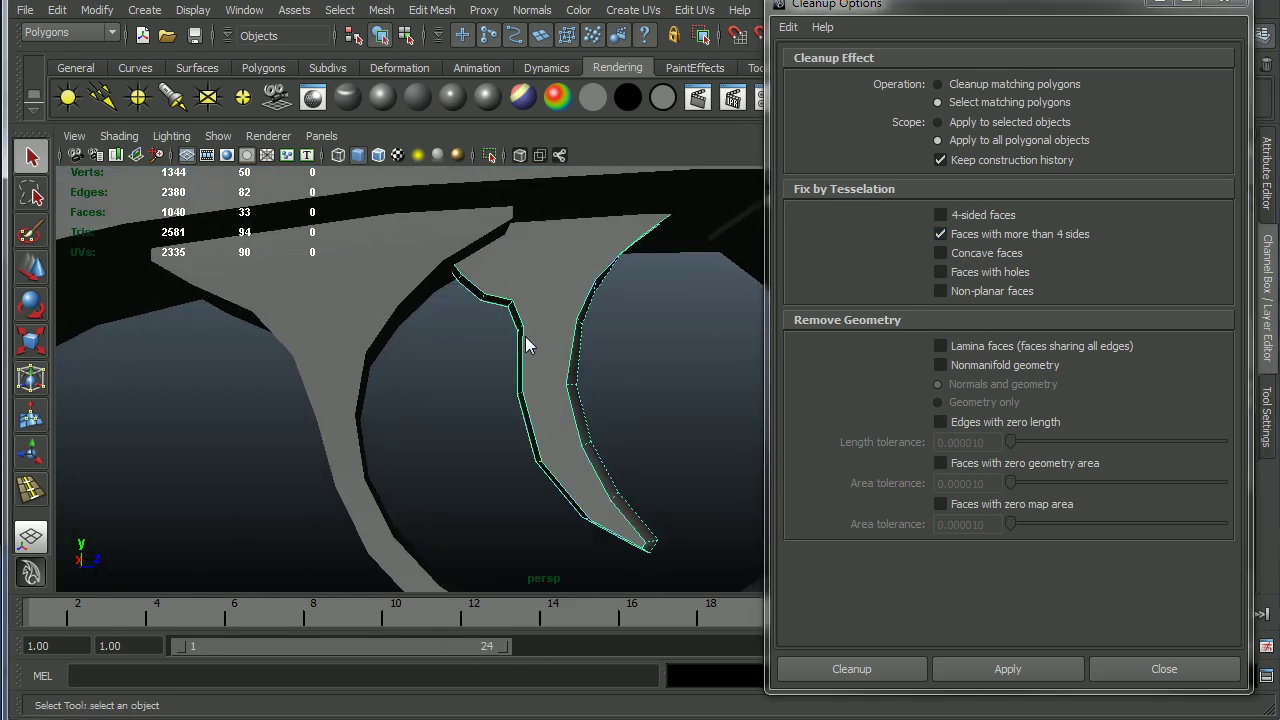
pyautogui.click(580, 380)
pyautogui.keyDown('alt'); pyautogui.moveTo(580, 380); pyautogui.dragTo(538, 408); pyautogui.keyUp('alt')
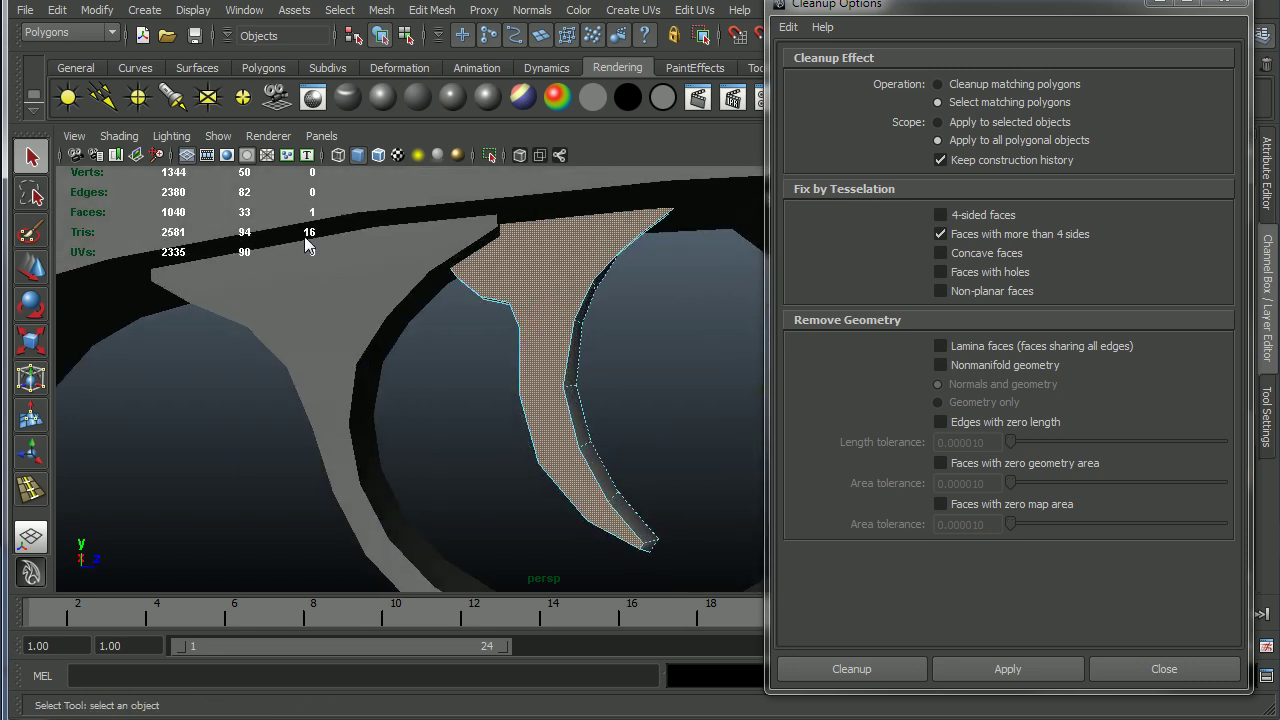
pyautogui.keyDown('alt'); pyautogui.moveTo(641, 388); pyautogui.dragTo(569, 412); pyautogui.keyUp('alt')
pyautogui.click(569, 412)
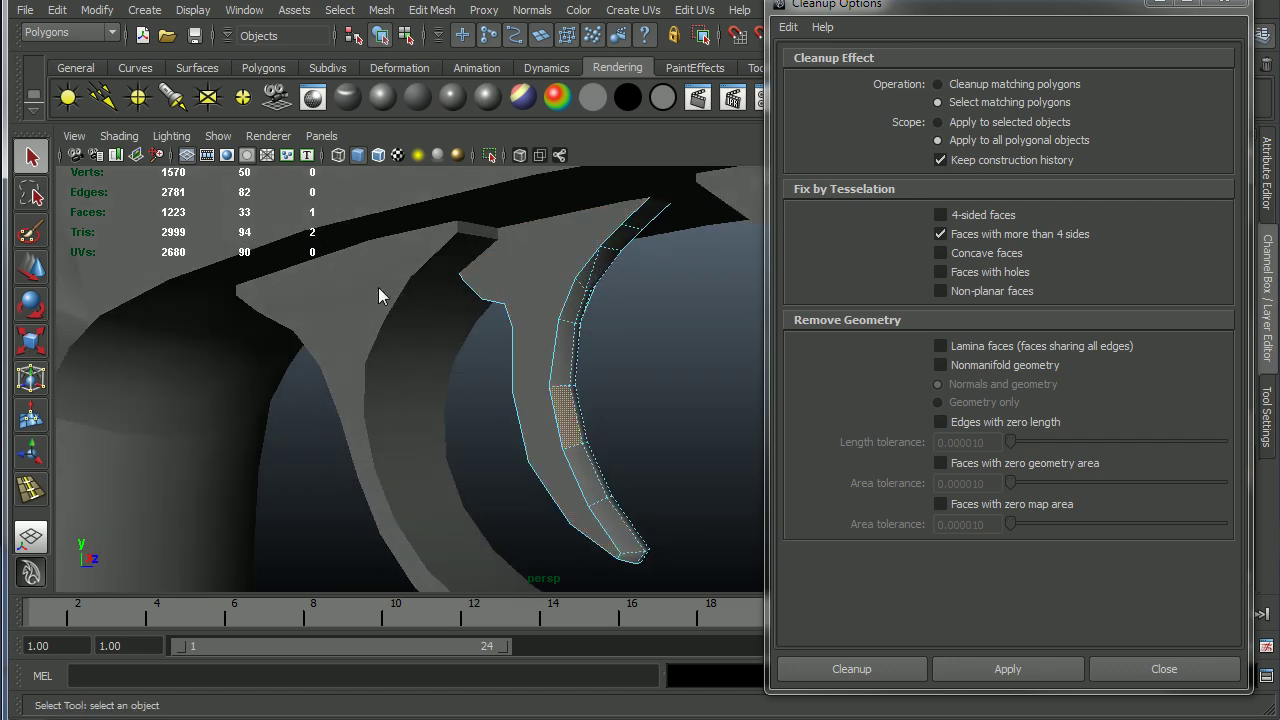
pyautogui.click(546, 431)
pyautogui.keyDown('alt'); pyautogui.moveTo(544, 497); pyautogui.dragTo(632, 502); pyautogui.keyUp('alt')
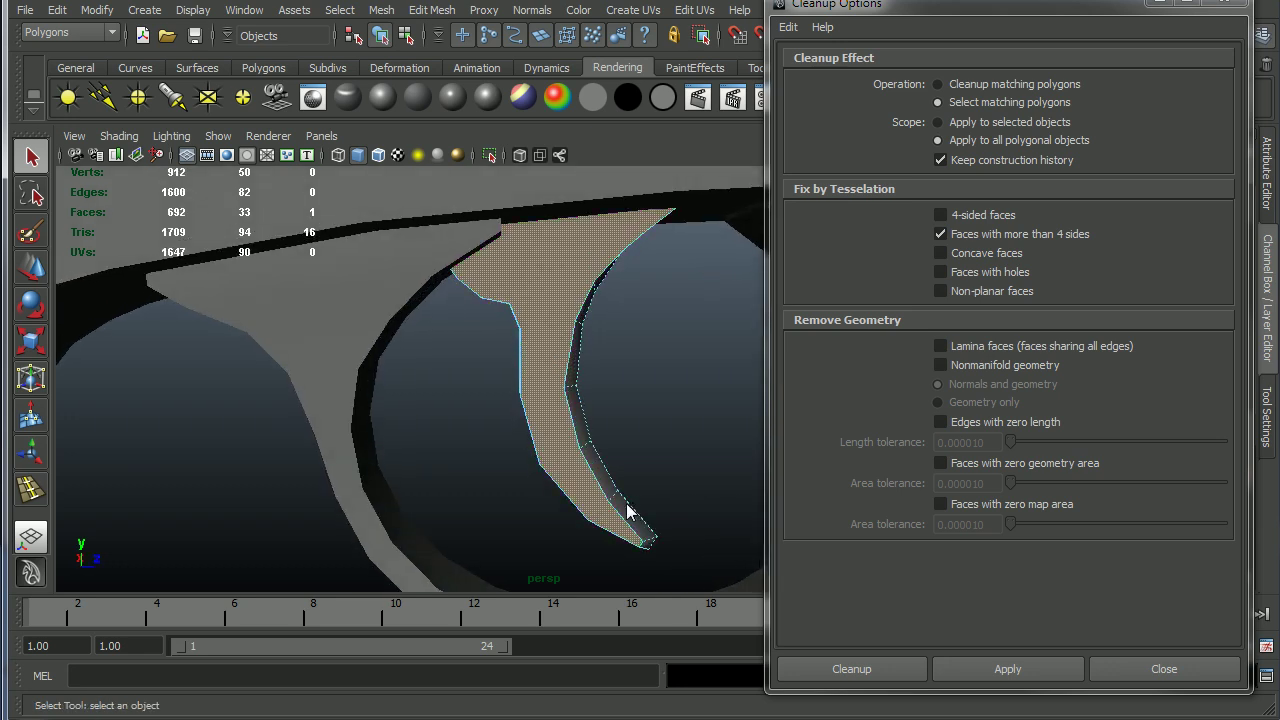
pyautogui.keyDown('alt'); pyautogui.moveTo(643, 508); pyautogui.dragTo(463, 495); pyautogui.keyUp('alt')
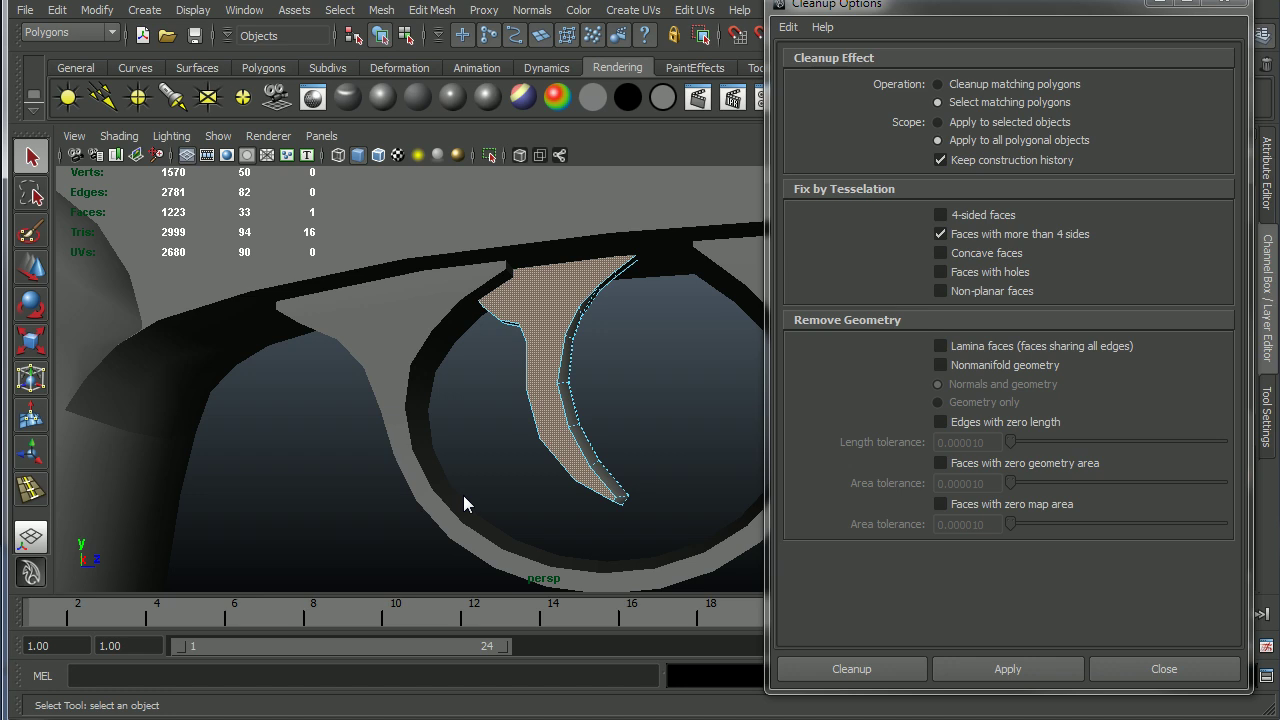
pyautogui.click(390, 12)
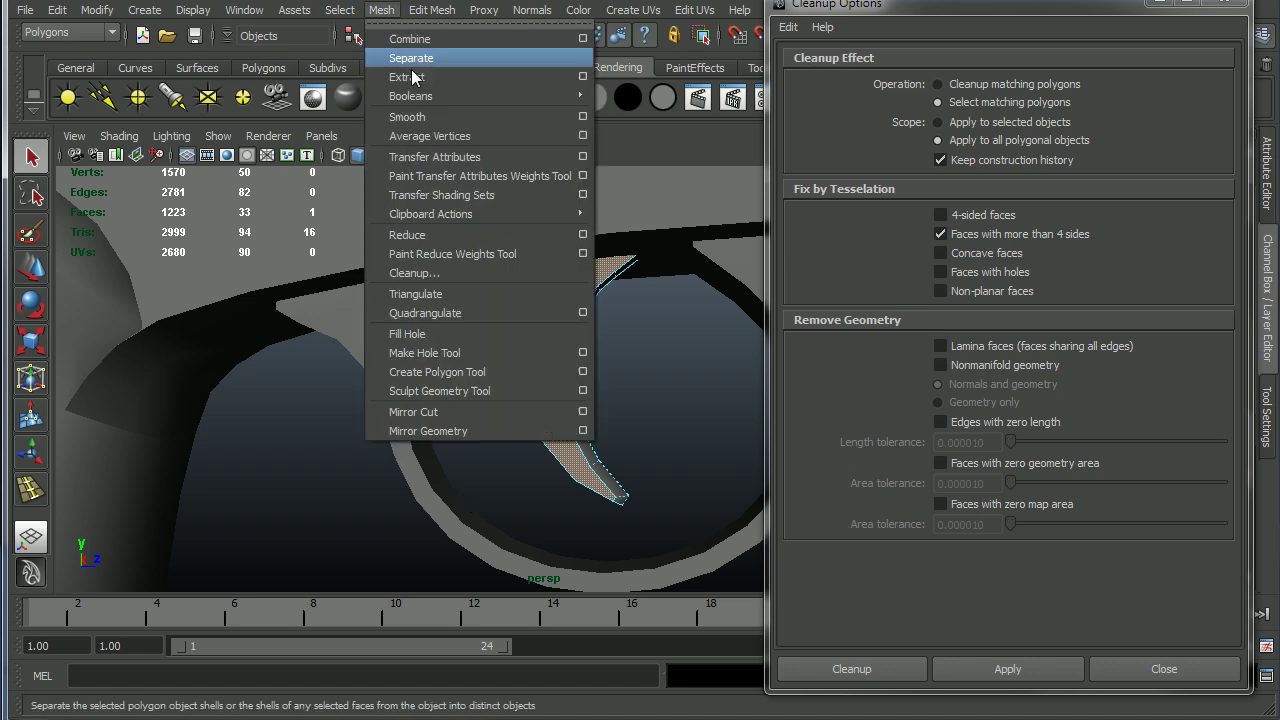
pyautogui.click(430, 294)
pyautogui.keyDown('alt'); pyautogui.moveTo(704, 394); pyautogui.dragTo(617, 376); pyautogui.keyUp('alt')
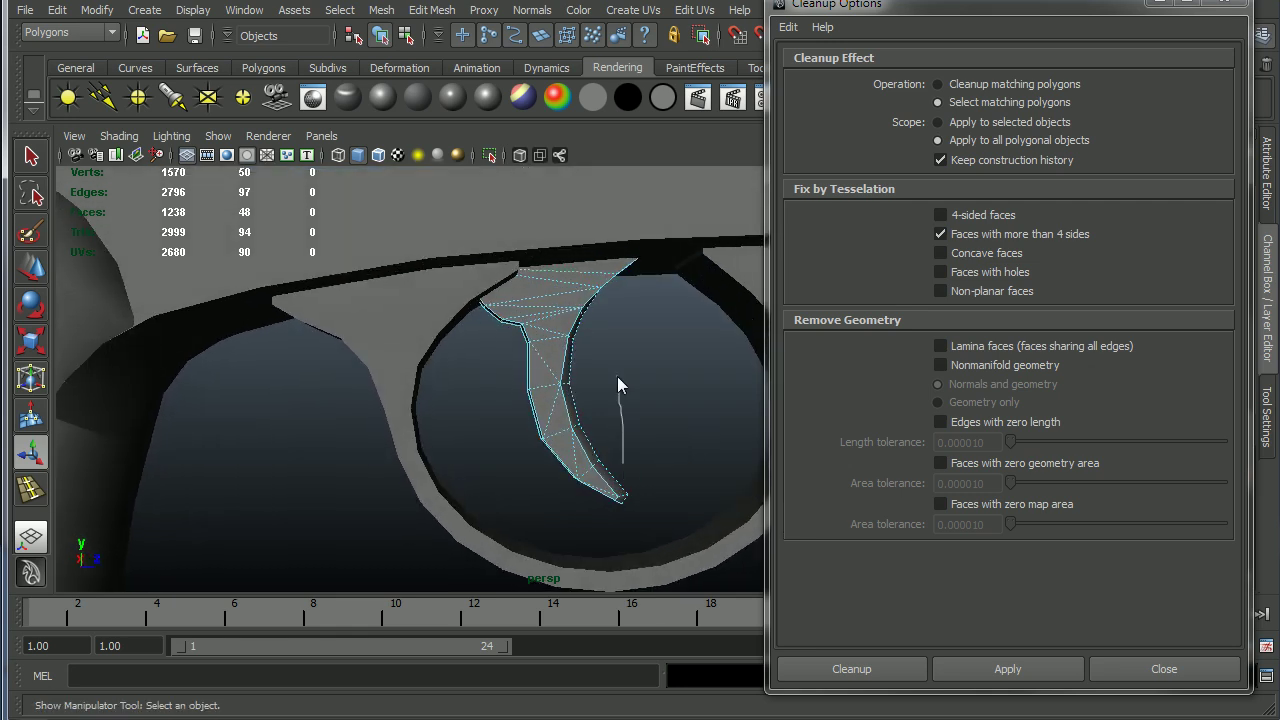
pyautogui.click(576, 451)
pyautogui.keyDown('shift'); pyautogui.click(552, 420); pyautogui.keyUp('shift')
pyautogui.press('Delete')
pyautogui.hotkey('ctrl', 'z')
pyautogui.hotkey('ctrl', 'z')
pyautogui.hotkey('ctrl', 'z')
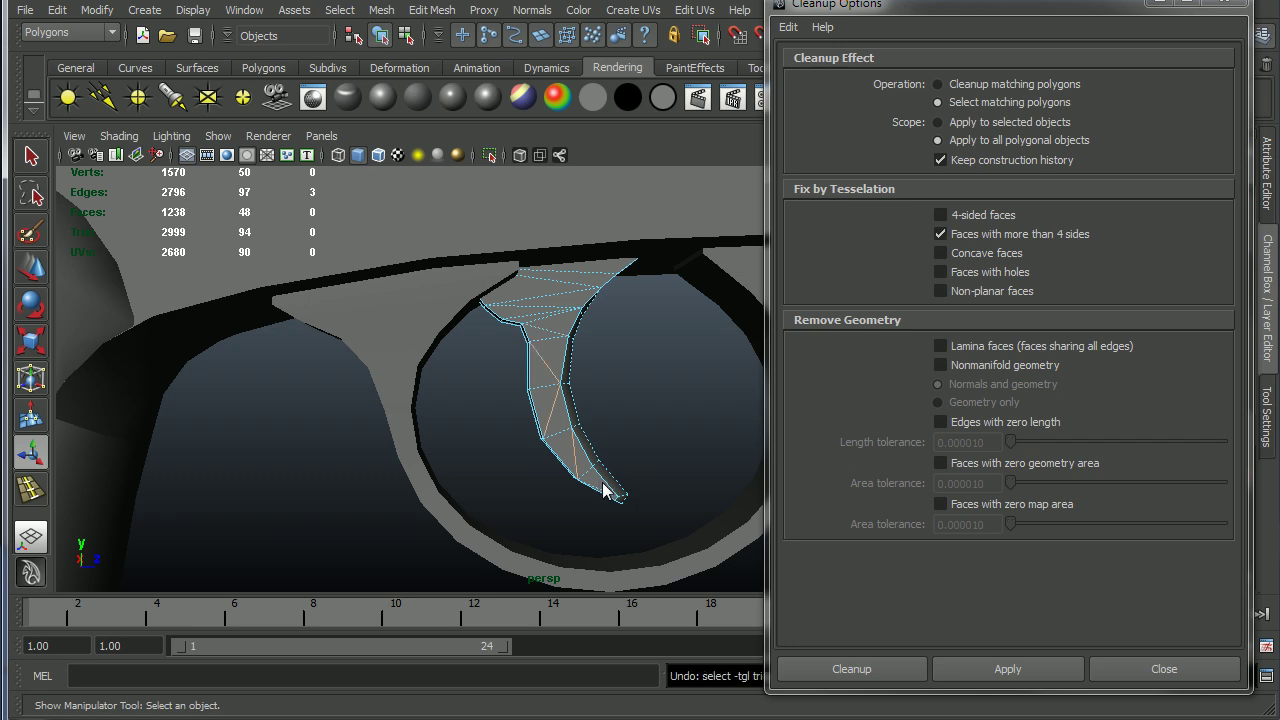
pyautogui.hotkey('ctrl', 'z')
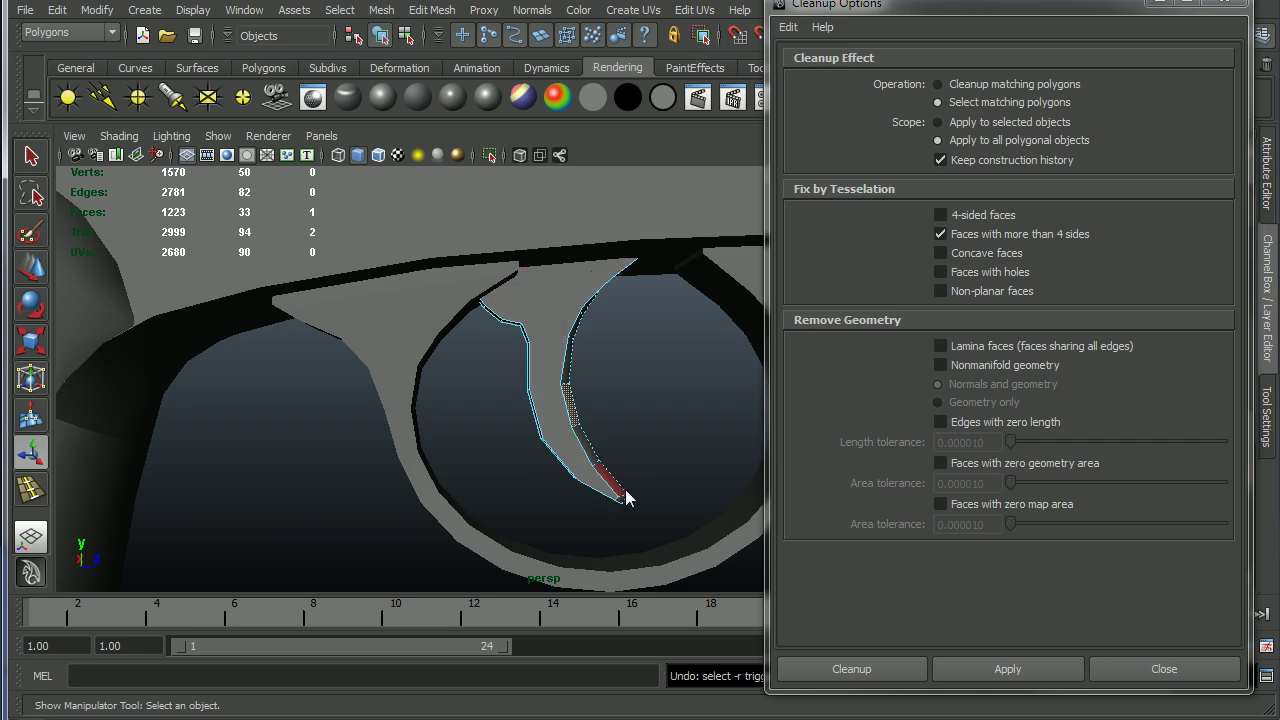
pyautogui.press('F8')
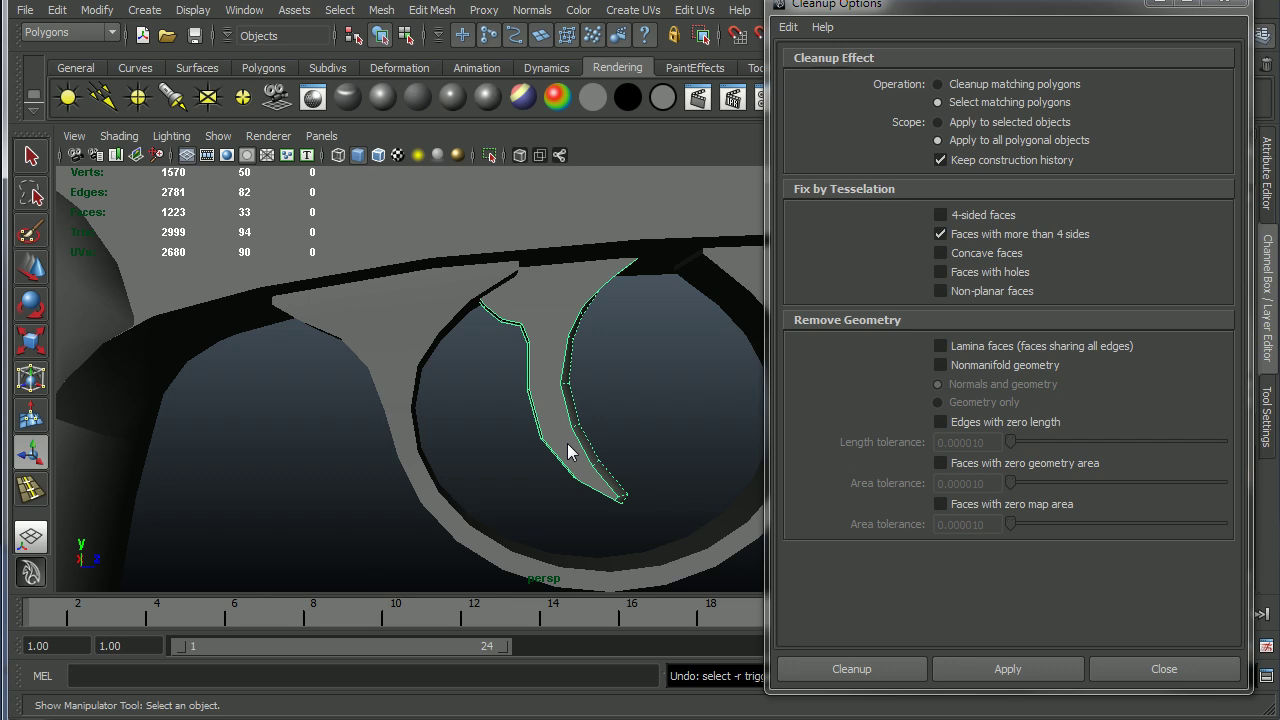
pyautogui.keyDown('alt'); pyautogui.moveTo(635, 441); pyautogui.dragTo(525, 444, button='right'); pyautogui.keyUp('alt')
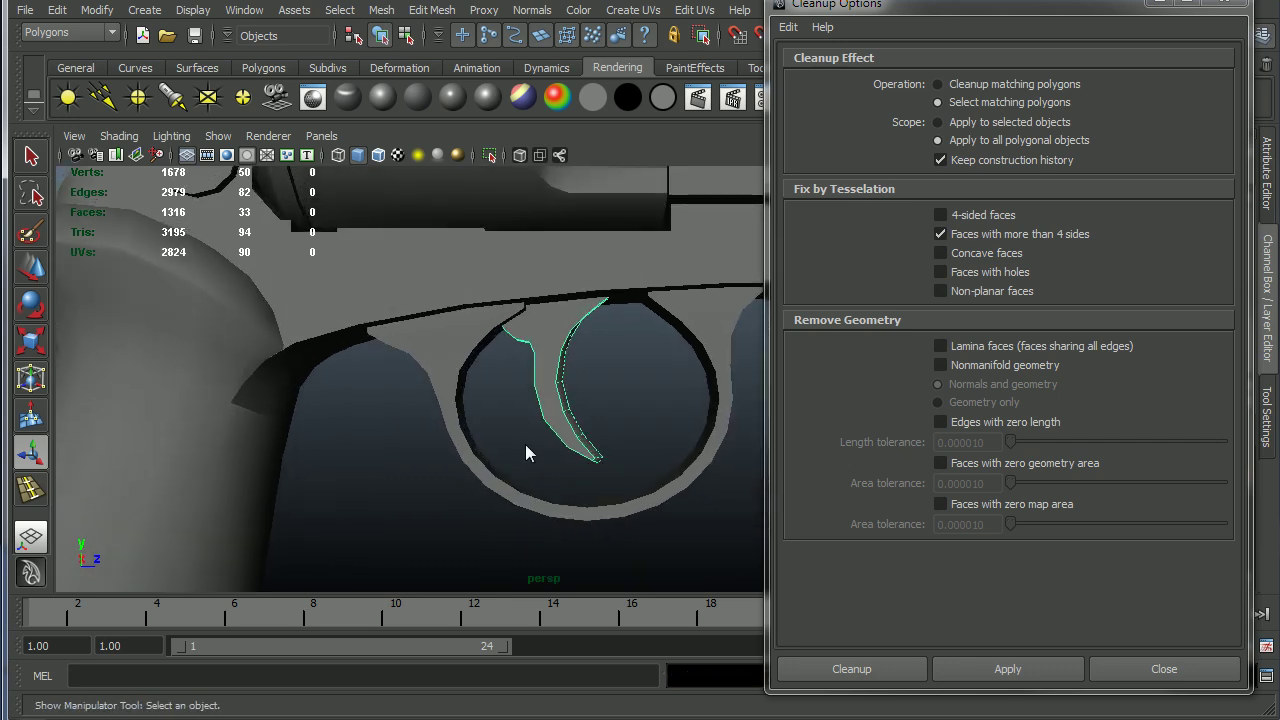
# Step: Switch the cleanup check from faces with more than 4 sides to Concave faces and close the dialog
pyautogui.click(940, 234)
pyautogui.click(940, 253)
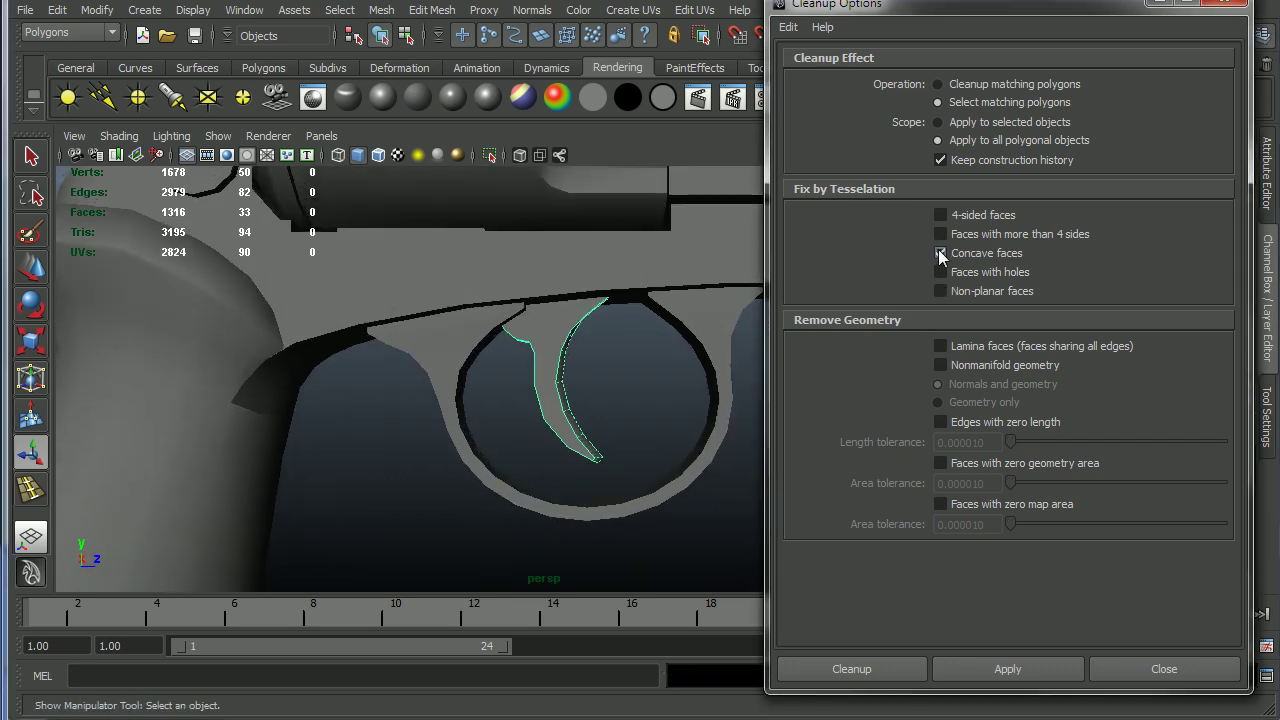
pyautogui.keyDown('alt'); pyautogui.moveTo(676, 381); pyautogui.dragTo(475, 396, button='right'); pyautogui.keyUp('alt')
pyautogui.keyDown('alt'); pyautogui.moveTo(475, 396); pyautogui.dragTo(650, 380, button='middle'); pyautogui.keyUp('alt')
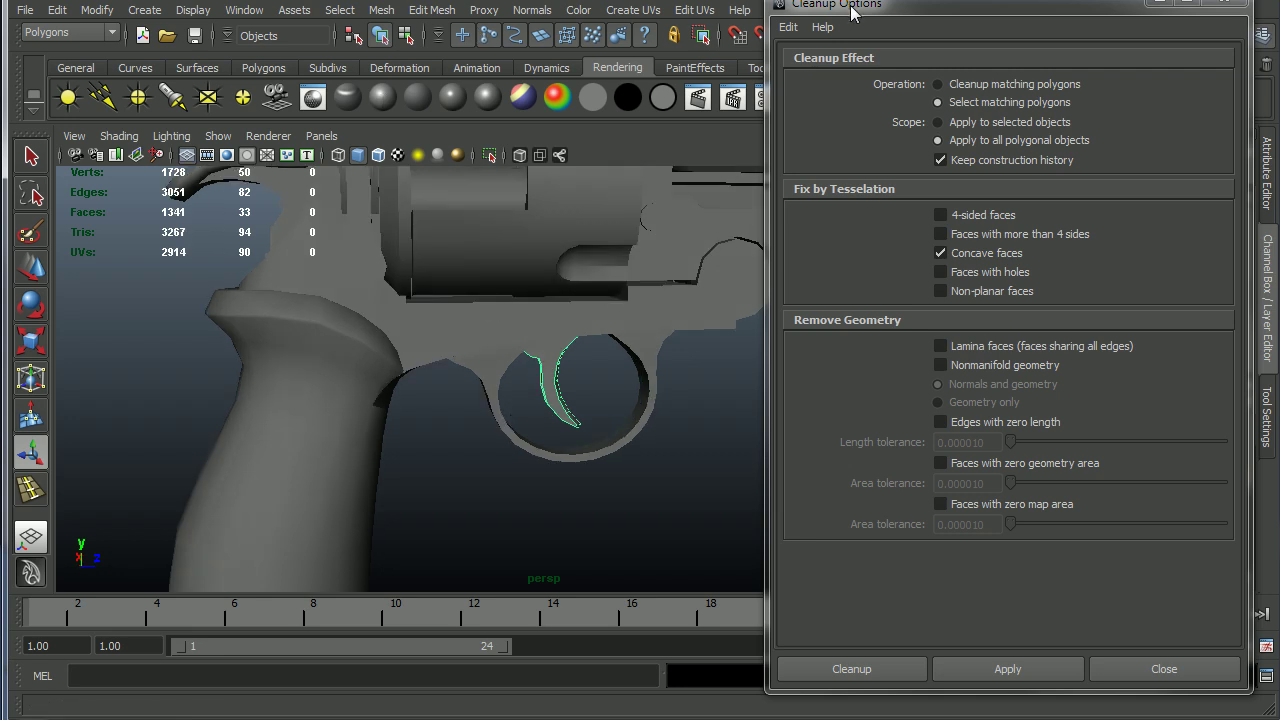
pyautogui.moveTo(850, 10); pyautogui.dragTo(1279, 10)
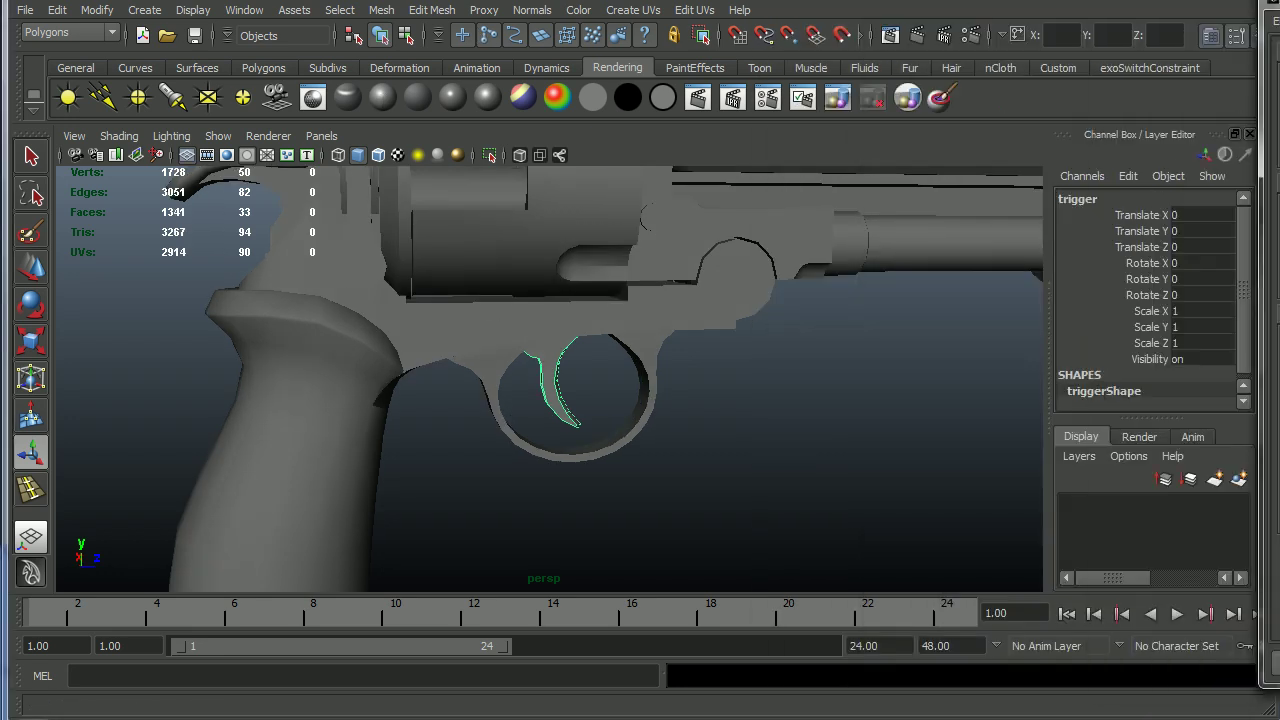
# Step: Bring up the Polygon Plane creation options
pyautogui.click(245, 10)
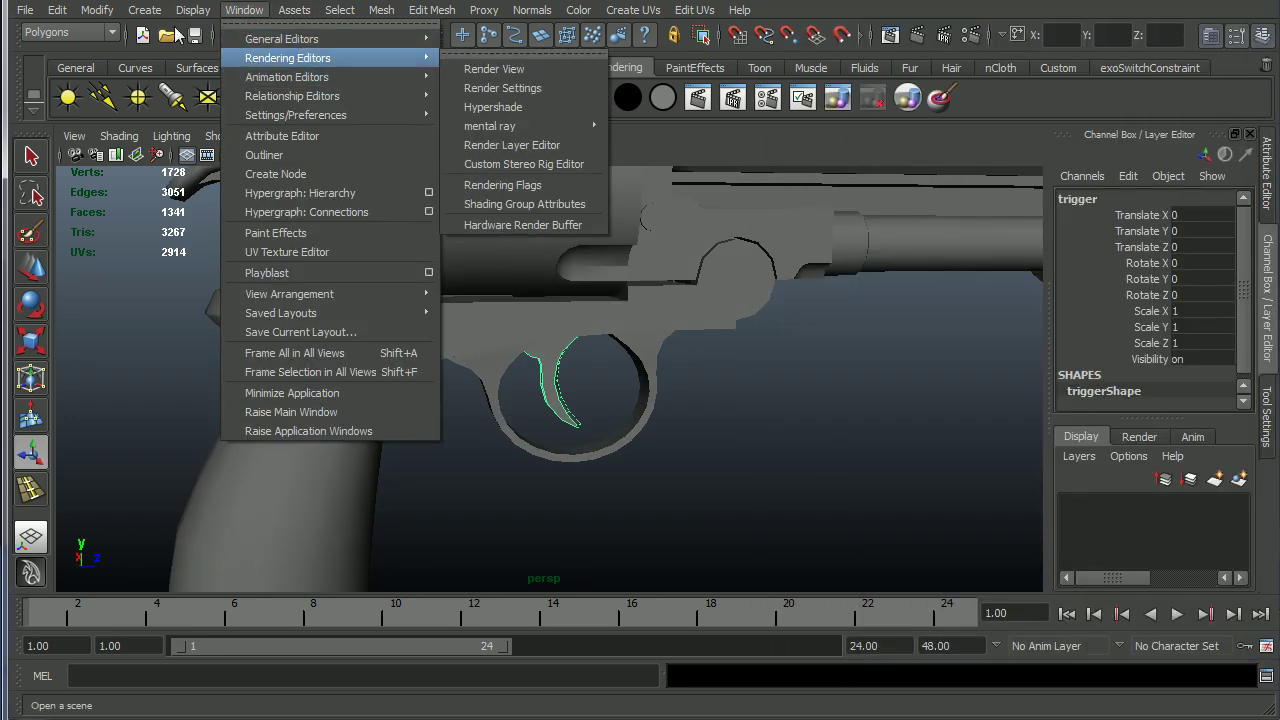
pyautogui.moveTo(141, 22)
pyautogui.moveTo(240, 58)
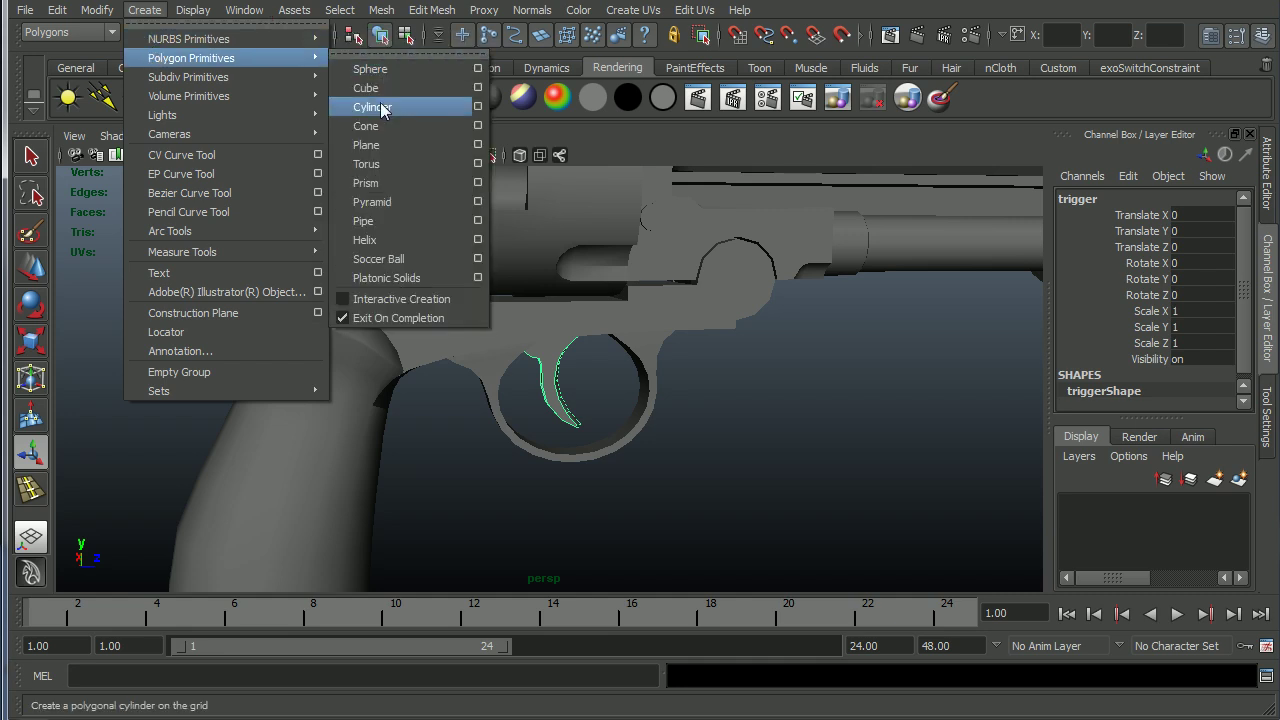
pyautogui.click(866, 380)
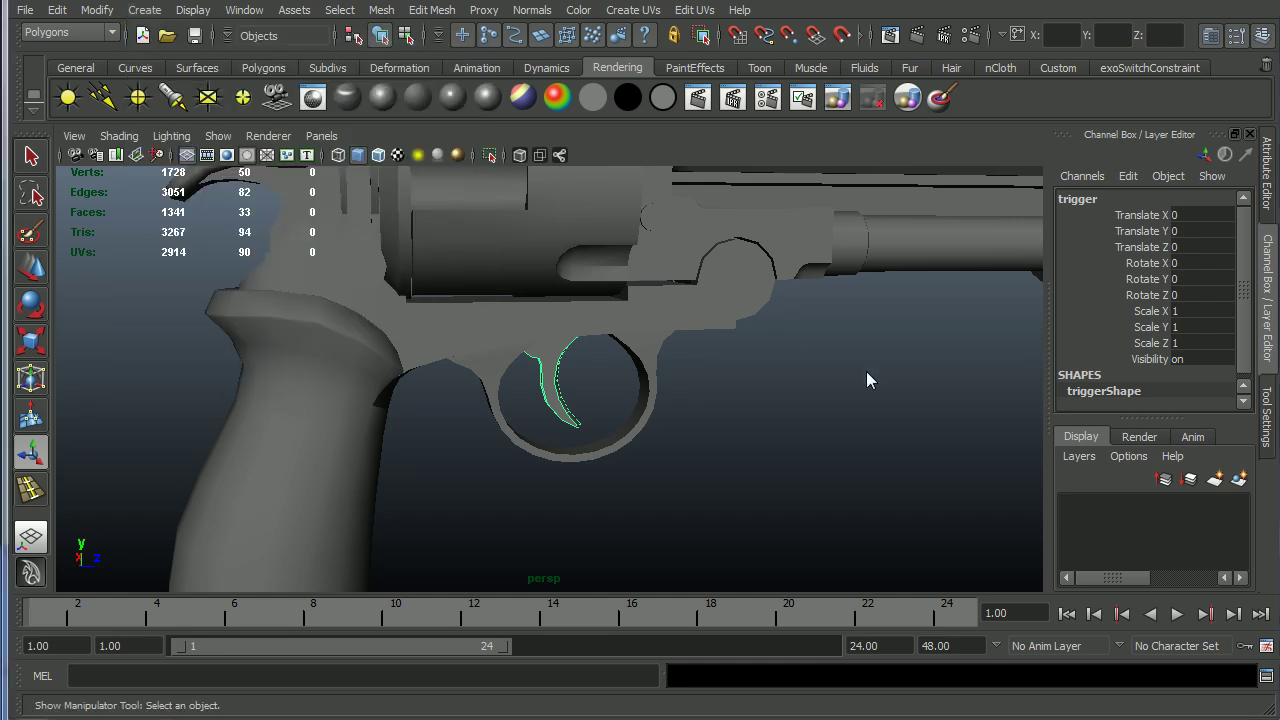
# Step: Create the polygon plane and slide it sideways along X beside the revolver
pyautogui.moveTo(820, 70); pyautogui.dragTo(534, 98)
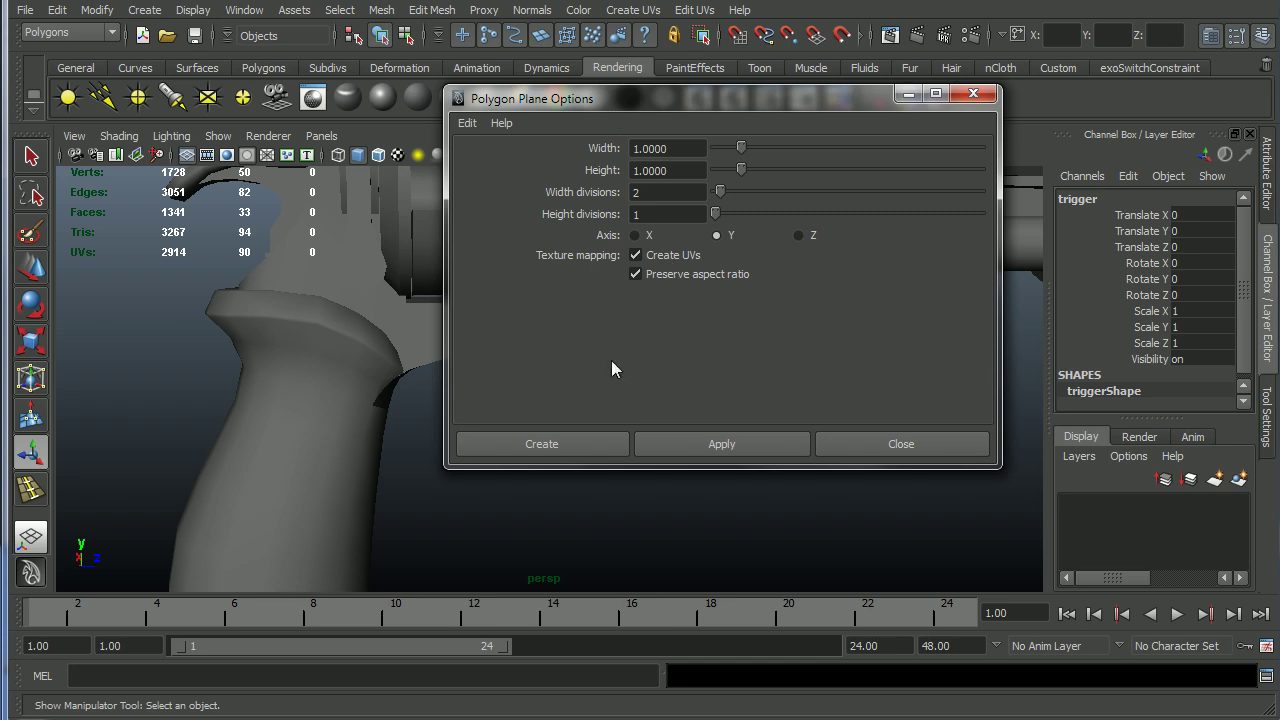
pyautogui.click(537, 443)
pyautogui.keyDown('alt'); pyautogui.moveTo(559, 465); pyautogui.dragTo(617, 457); pyautogui.keyUp('alt')
pyautogui.press('w')
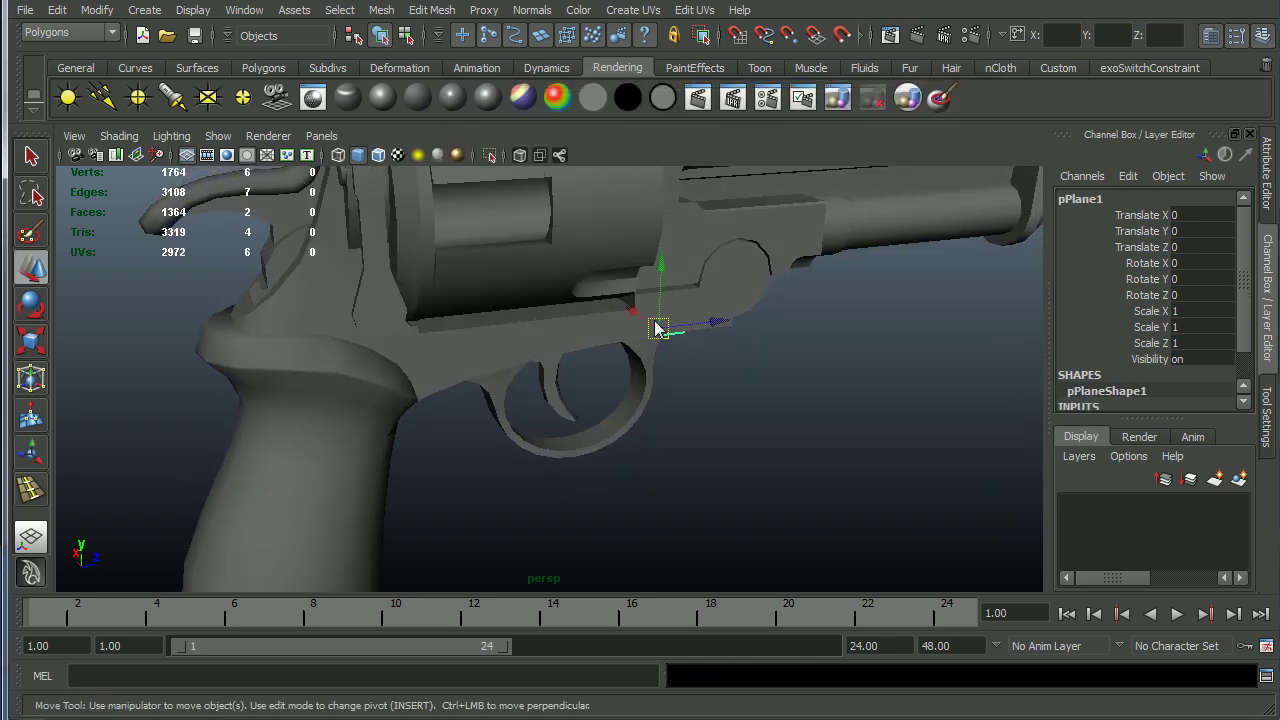
pyautogui.moveTo(640, 314); pyautogui.dragTo(730, 440)
# Step: Drag the plane's left-edge middle vertex inward to make it concave
pyautogui.scroll(5, 450, 456)
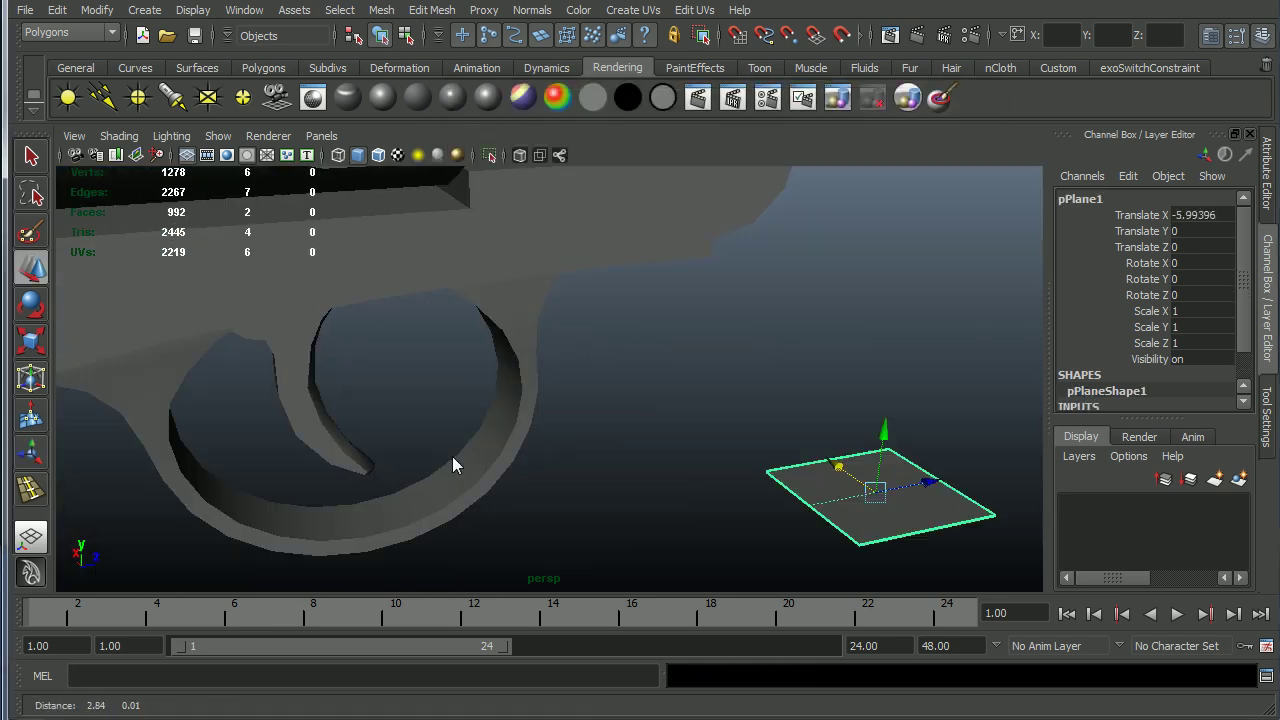
pyautogui.scroll(2, 453, 461)
pyautogui.moveTo(700, 523); pyautogui.dragTo(686, 528, button='right')
pyautogui.moveTo(684, 526); pyautogui.dragTo(894, 514)
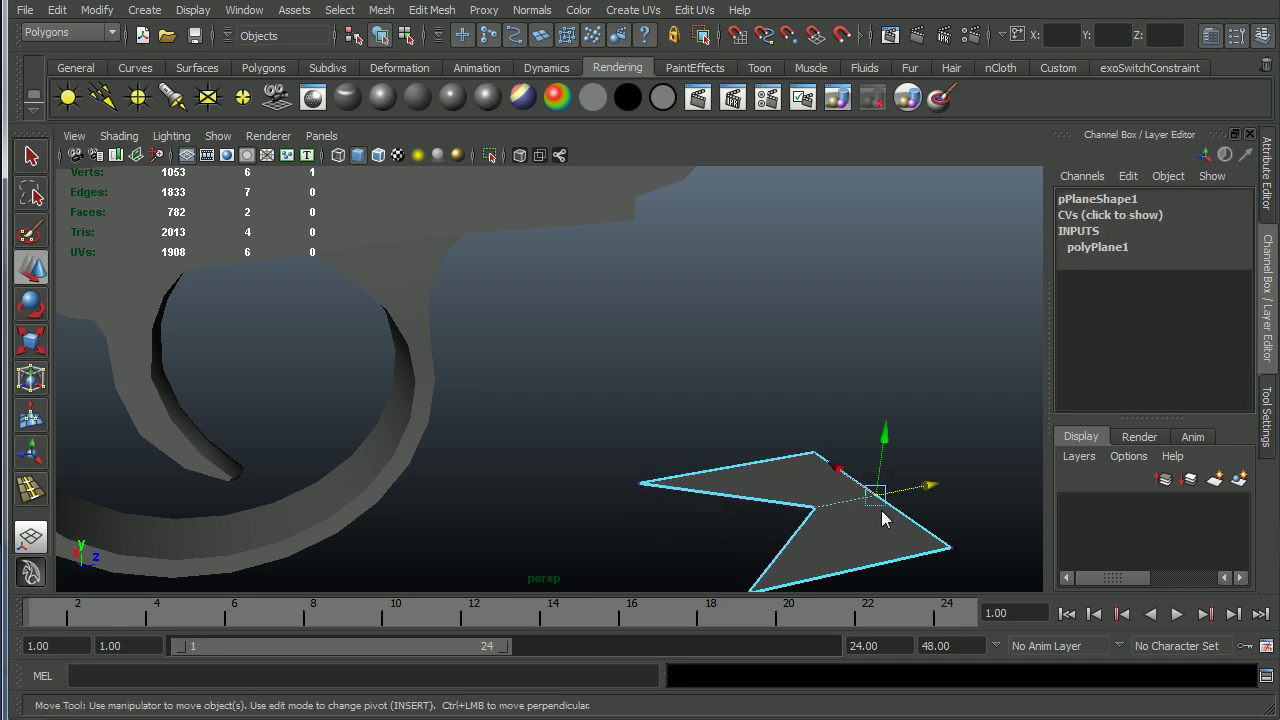
pyautogui.keyDown('shift'); pyautogui.moveTo(888, 520); pyautogui.dragTo(860, 532, button='right'); pyautogui.keyUp('shift')
pyautogui.keyDown('alt'); pyautogui.moveTo(854, 531); pyautogui.dragTo(737, 420); pyautogui.keyUp('alt')
pyautogui.keyDown('alt'); pyautogui.moveTo(737, 420); pyautogui.dragTo(737, 443, button='right'); pyautogui.keyUp('alt')
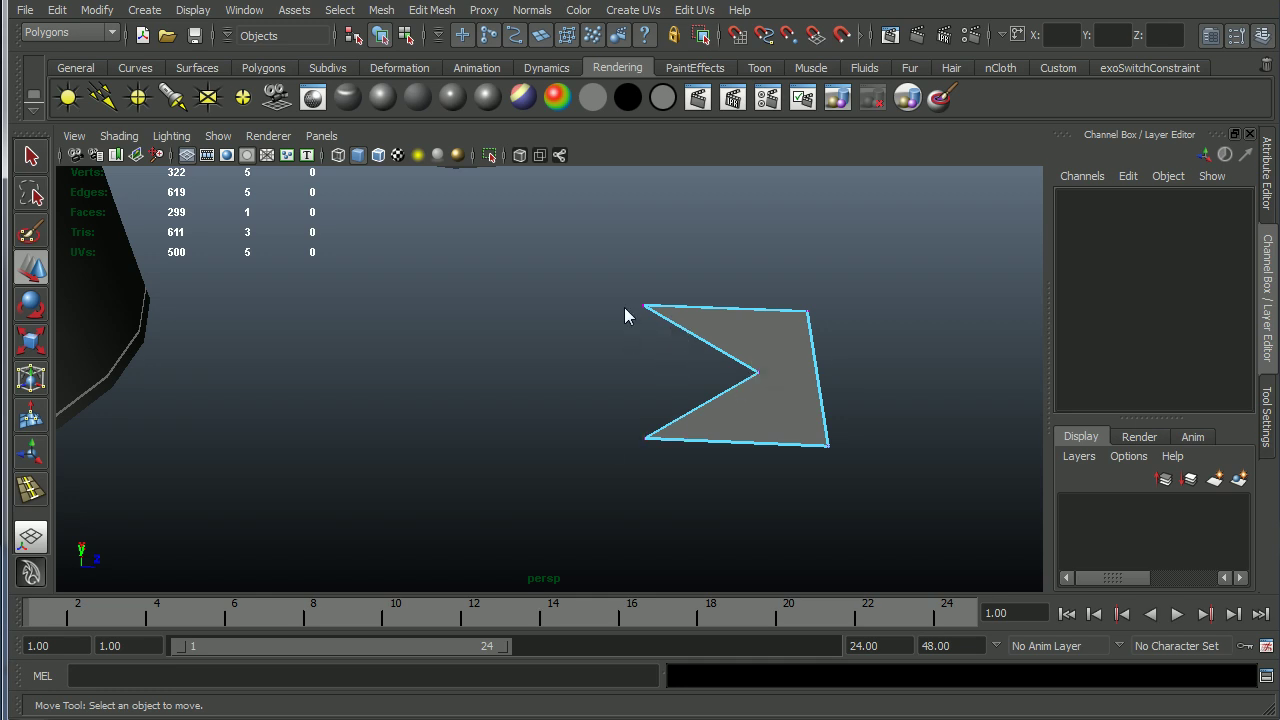
# Step: Select the test plane and delete it
pyautogui.keyDown('alt'); pyautogui.moveTo(731, 428); pyautogui.dragTo(677, 432); pyautogui.keyUp('alt')
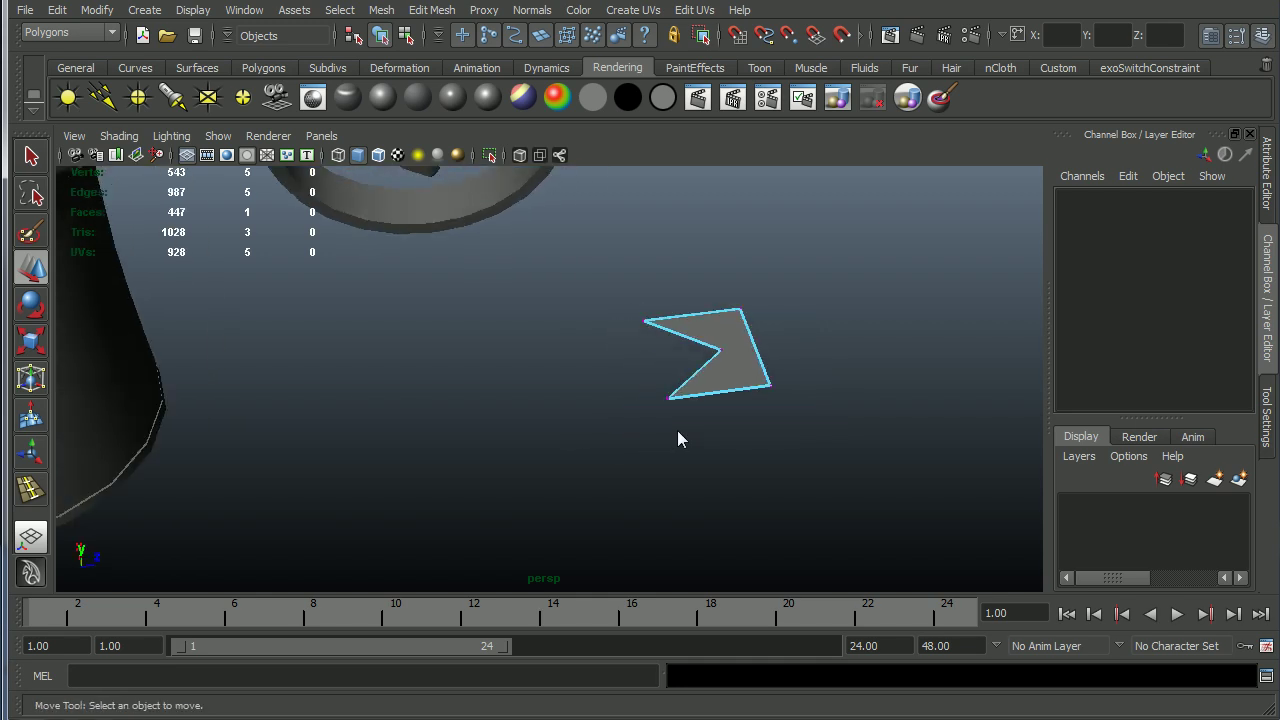
pyautogui.click(727, 393)
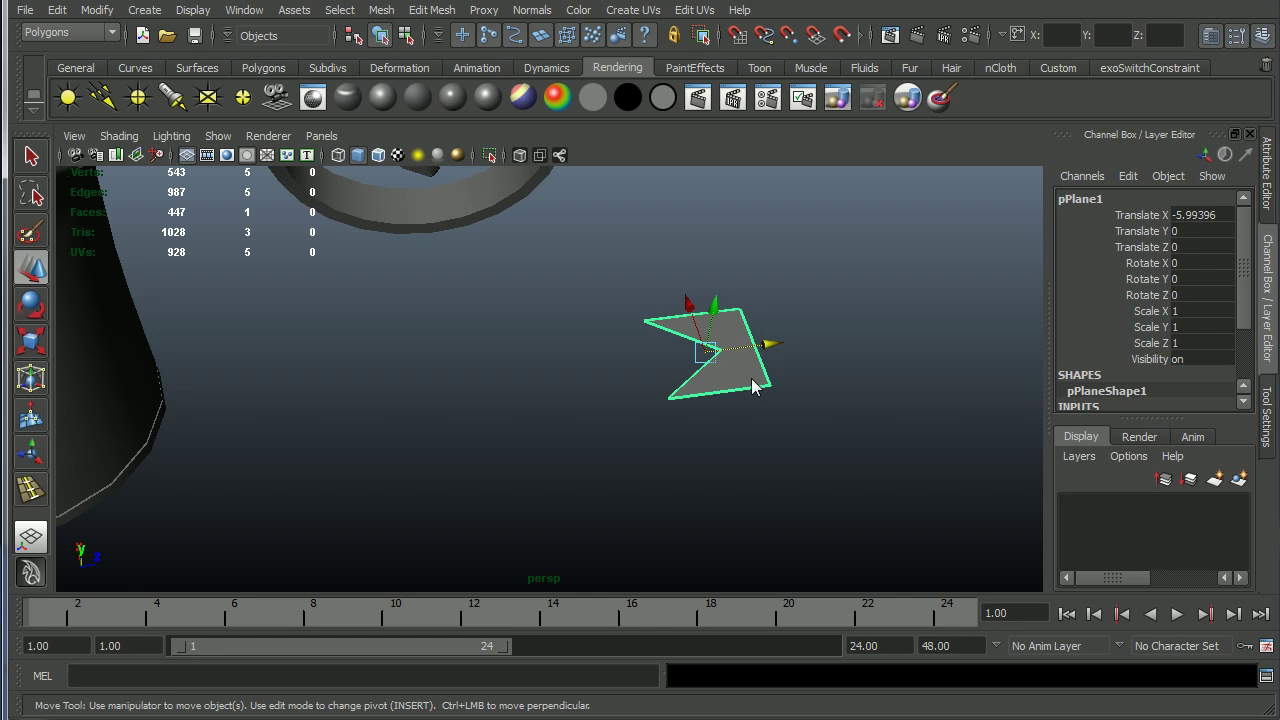
pyautogui.press('Delete')
# Step: Open the Mesh Cleanup options and move the dialog out of the way
pyautogui.click(381, 10)
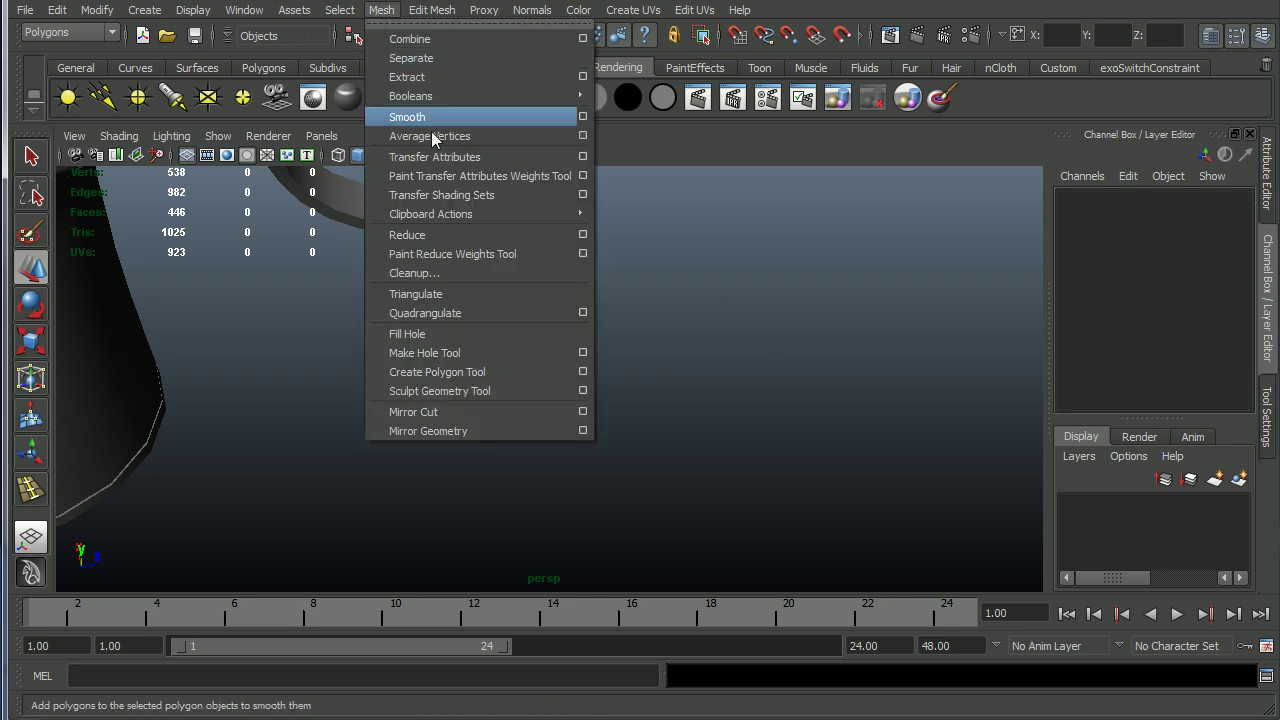
pyautogui.click(444, 274)
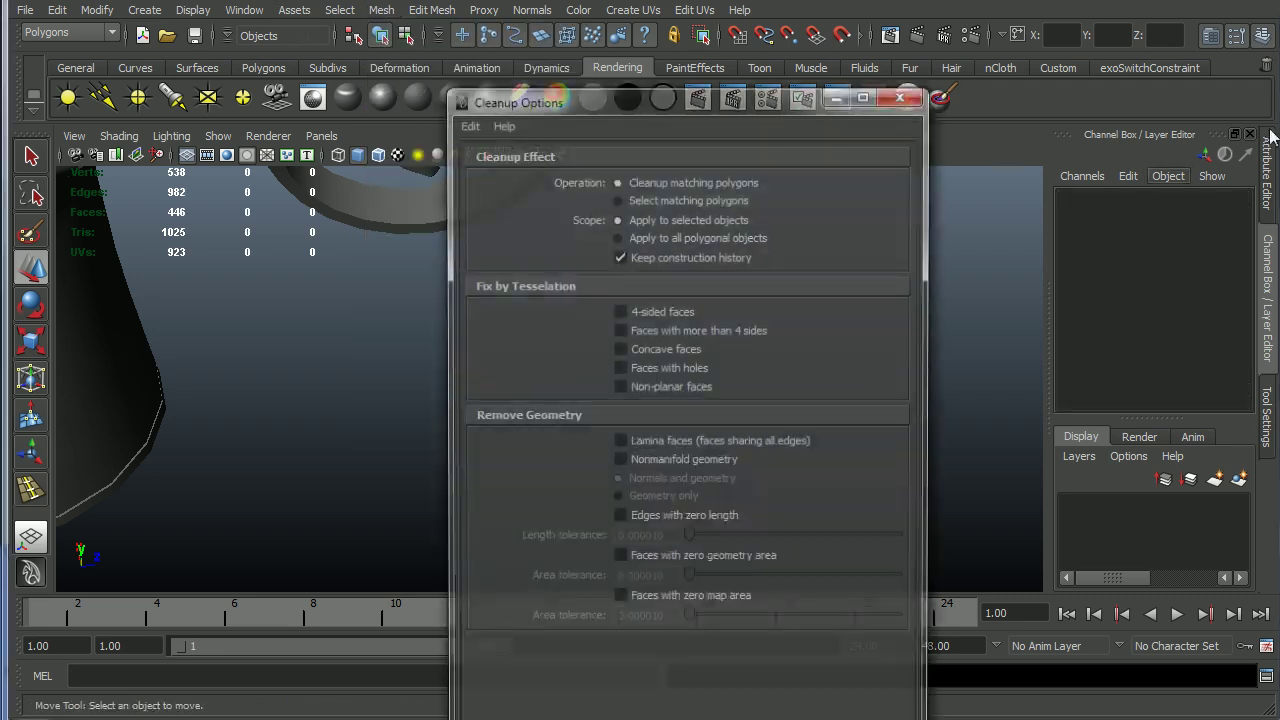
pyautogui.moveTo(790, 105); pyautogui.dragTo(1103, 5)
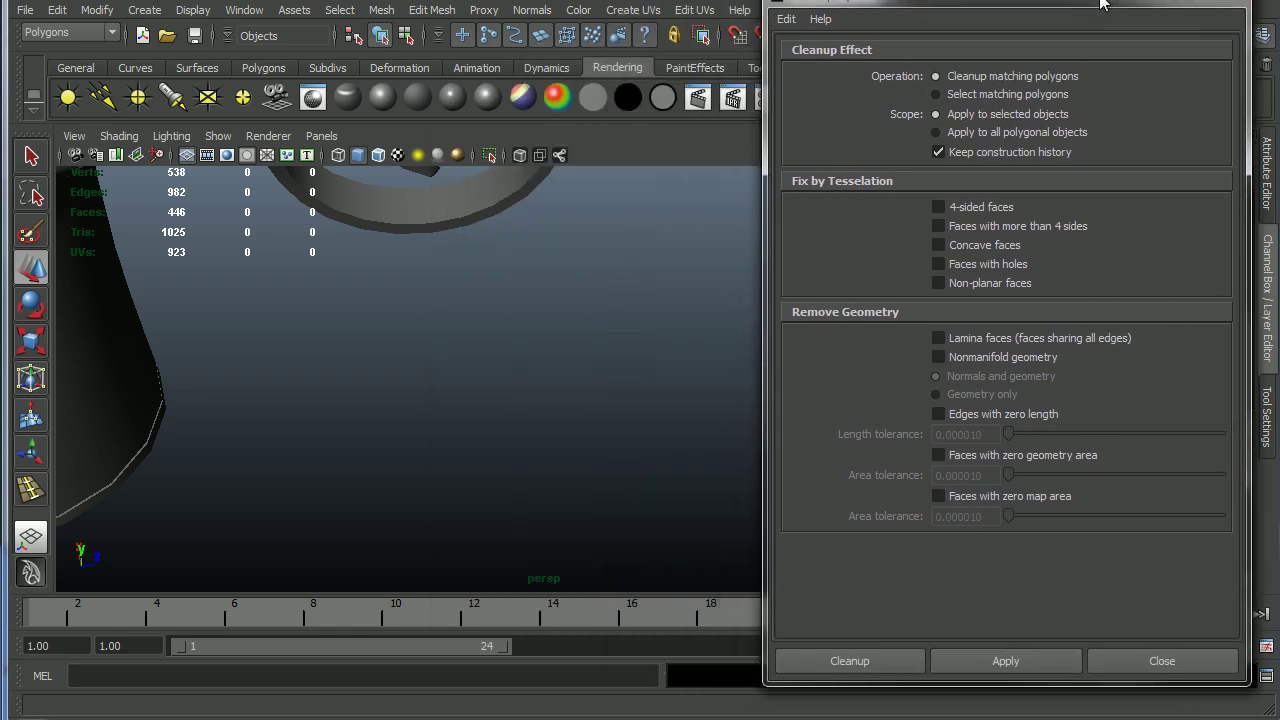
# Step: Select the frame part polySurface12, close the cleanup dialog, and isolate it with Ctrl+1
pyautogui.keyDown('alt'); pyautogui.moveTo(522, 338); pyautogui.dragTo(324, 448, button='right'); pyautogui.keyUp('alt')
pyautogui.keyDown('alt'); pyautogui.moveTo(324, 448); pyautogui.dragTo(483, 236); pyautogui.keyUp('alt')
pyautogui.click(489, 204)
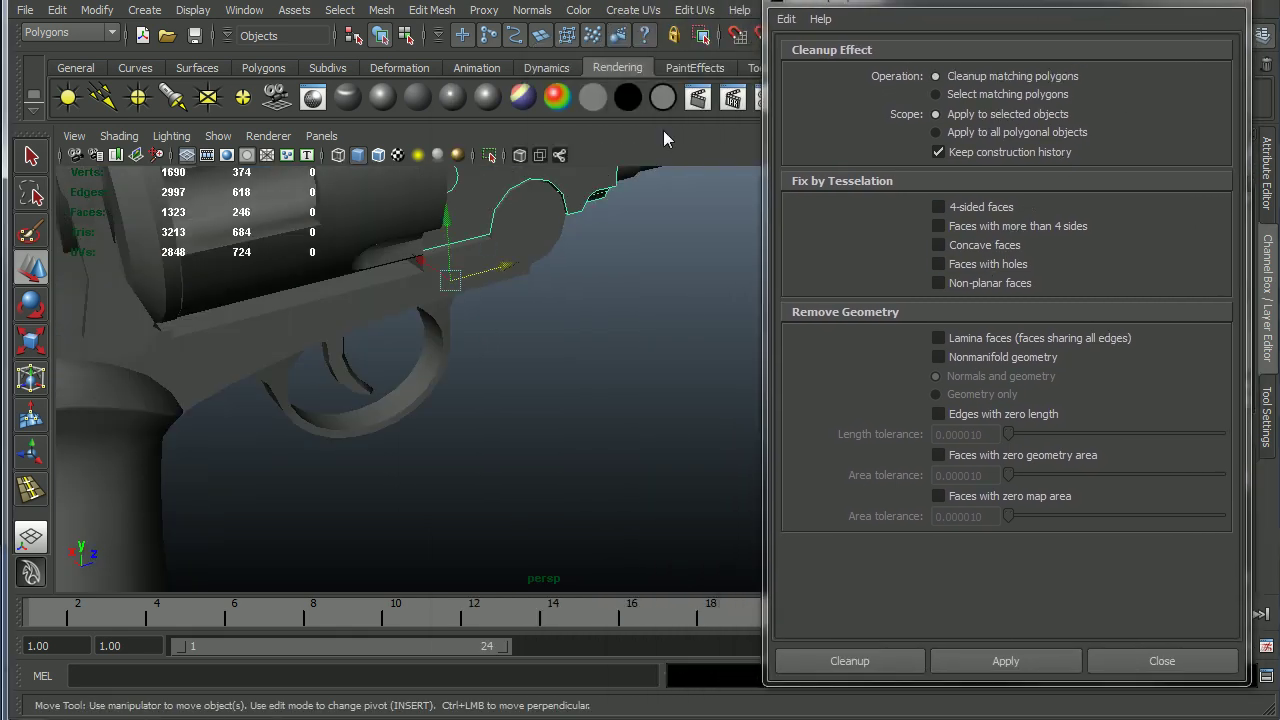
pyautogui.scroll(-4, 585, 367)
pyautogui.click(1236, 4)
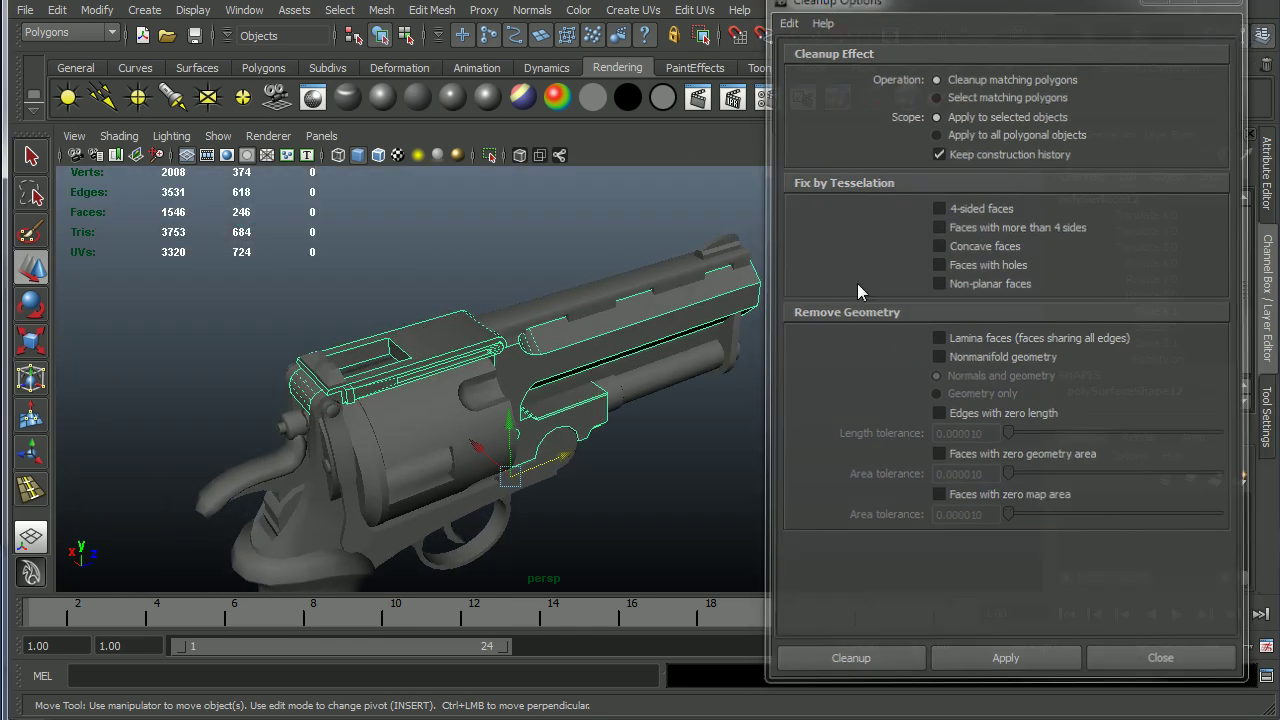
pyautogui.hotkey('ctrl', '1')
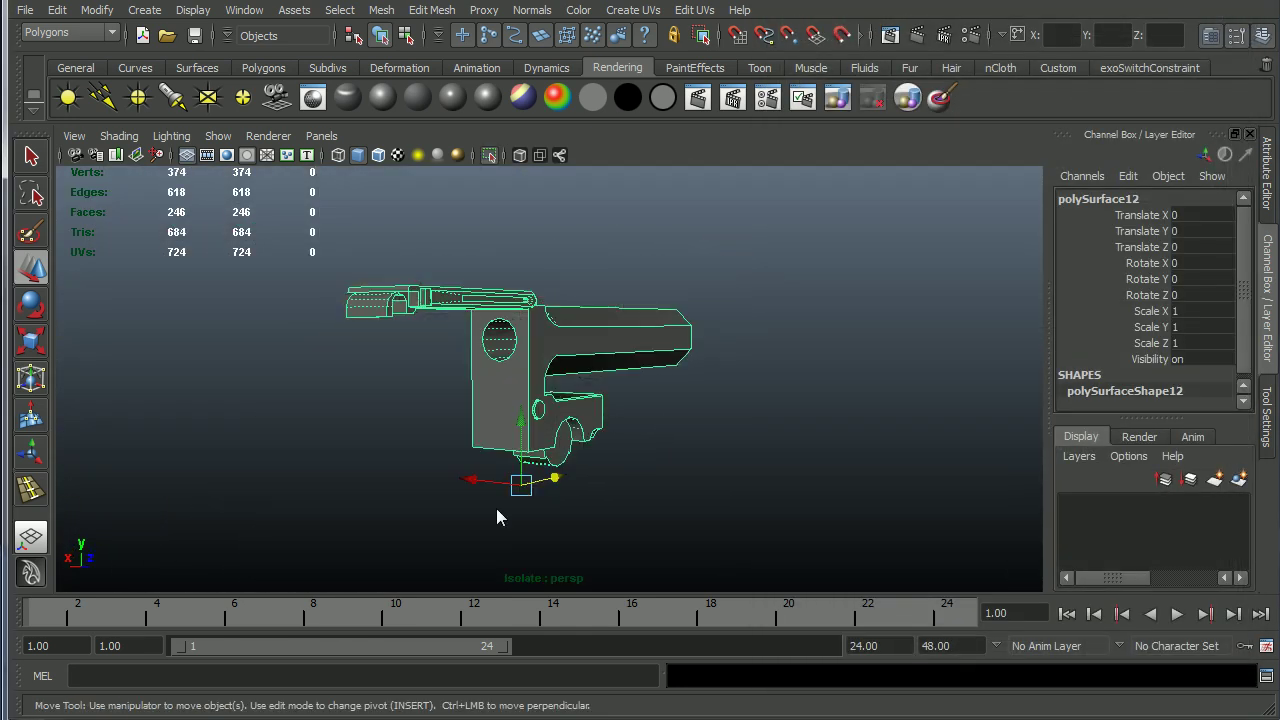
# Step: Select and examine the front face with the round hole, then return to object mode
pyautogui.keyDown('alt'); pyautogui.moveTo(360, 506); pyautogui.dragTo(369, 500); pyautogui.keyUp('alt')
pyautogui.keyDown('alt'); pyautogui.moveTo(369, 500); pyautogui.dragTo(649, 523, button='right'); pyautogui.keyUp('alt')
pyautogui.keyDown('alt'); pyautogui.moveTo(649, 523); pyautogui.dragTo(523, 463); pyautogui.keyUp('alt')
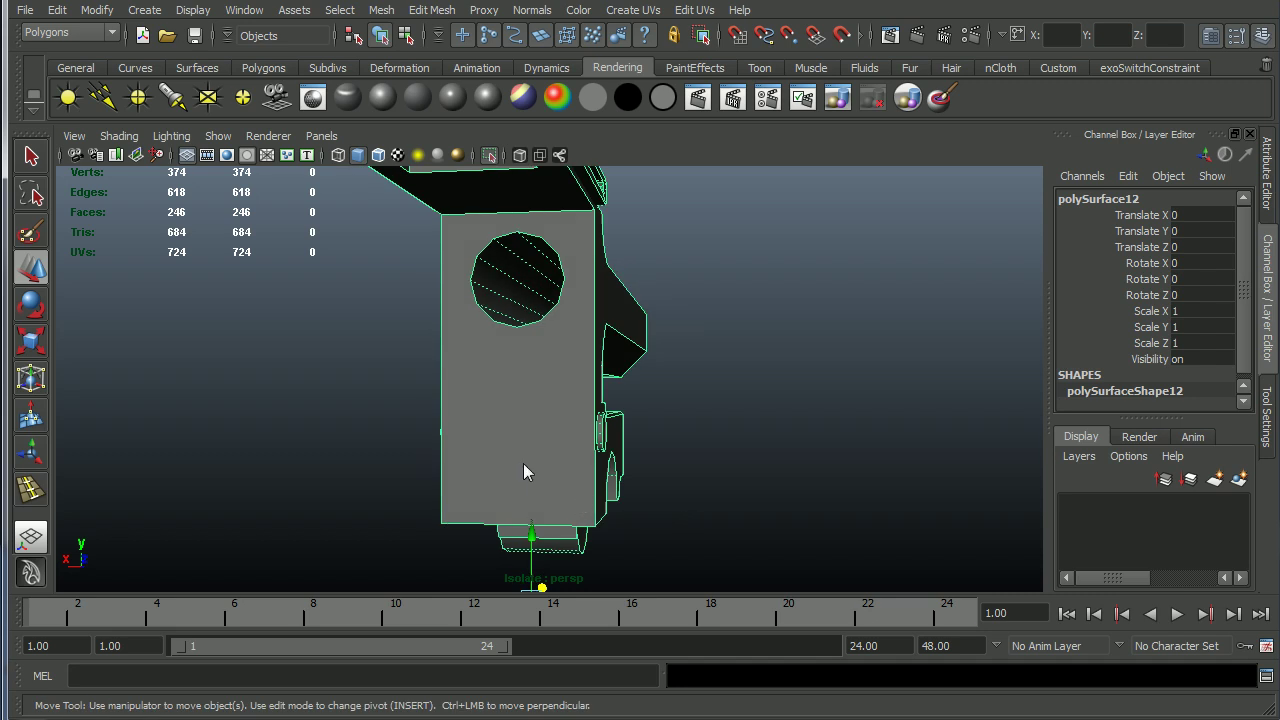
pyautogui.moveTo(523, 463); pyautogui.dragTo(523, 501, button='right')
pyautogui.click(450, 478)
pyautogui.keyDown('alt'); pyautogui.moveTo(423, 494); pyautogui.dragTo(713, 543, button='right'); pyautogui.keyUp('alt')
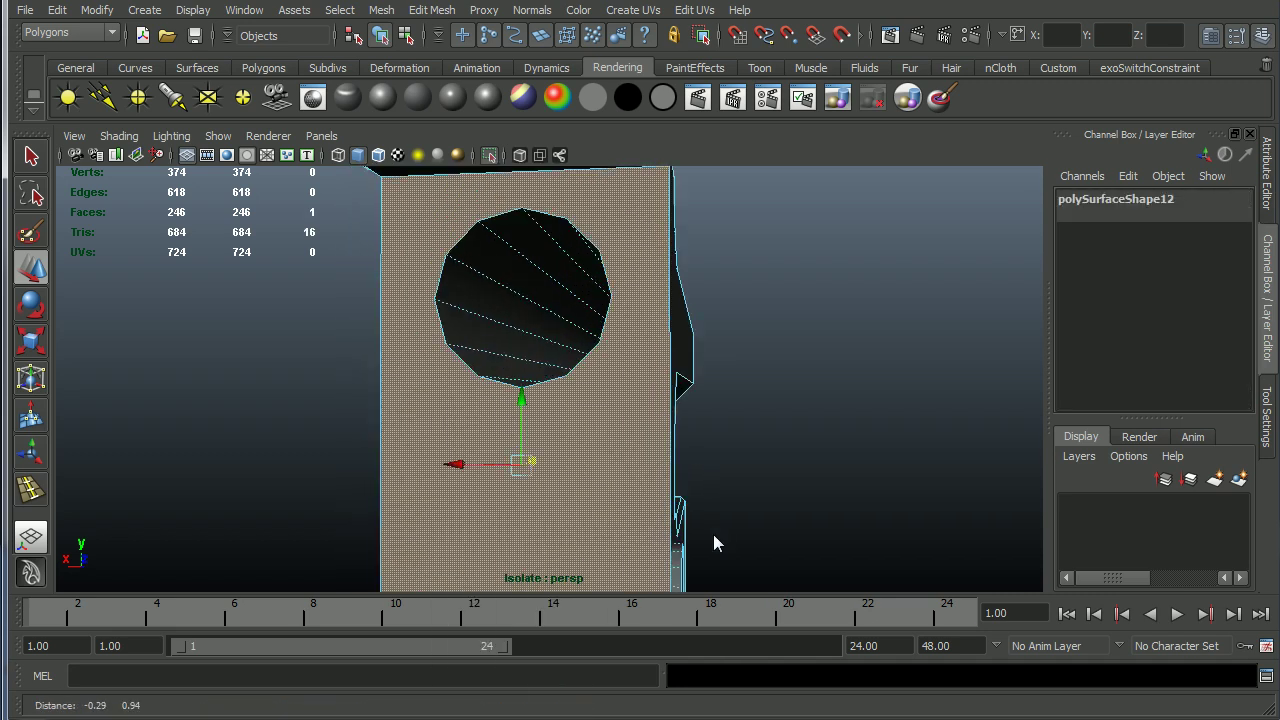
pyautogui.keyDown('alt'); pyautogui.moveTo(713, 543); pyautogui.dragTo(600, 366); pyautogui.keyUp('alt')
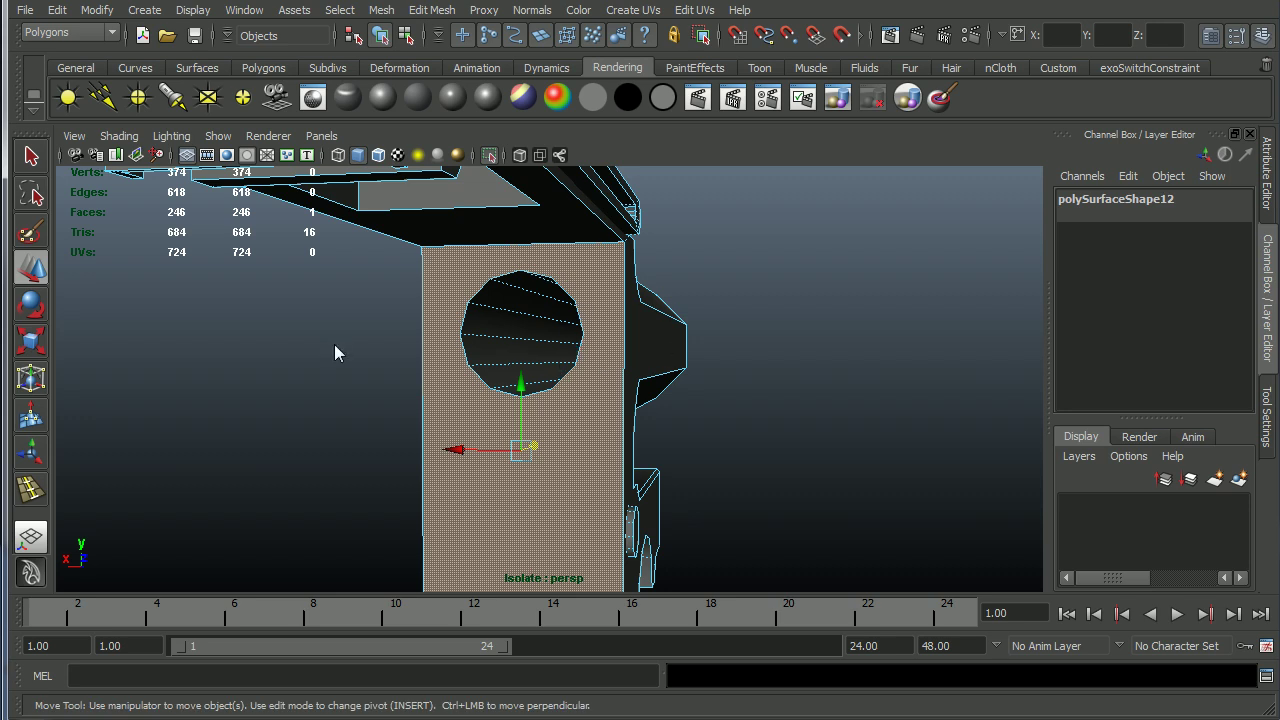
pyautogui.keyDown('alt'); pyautogui.moveTo(457, 366); pyautogui.dragTo(520, 277); pyautogui.keyUp('alt')
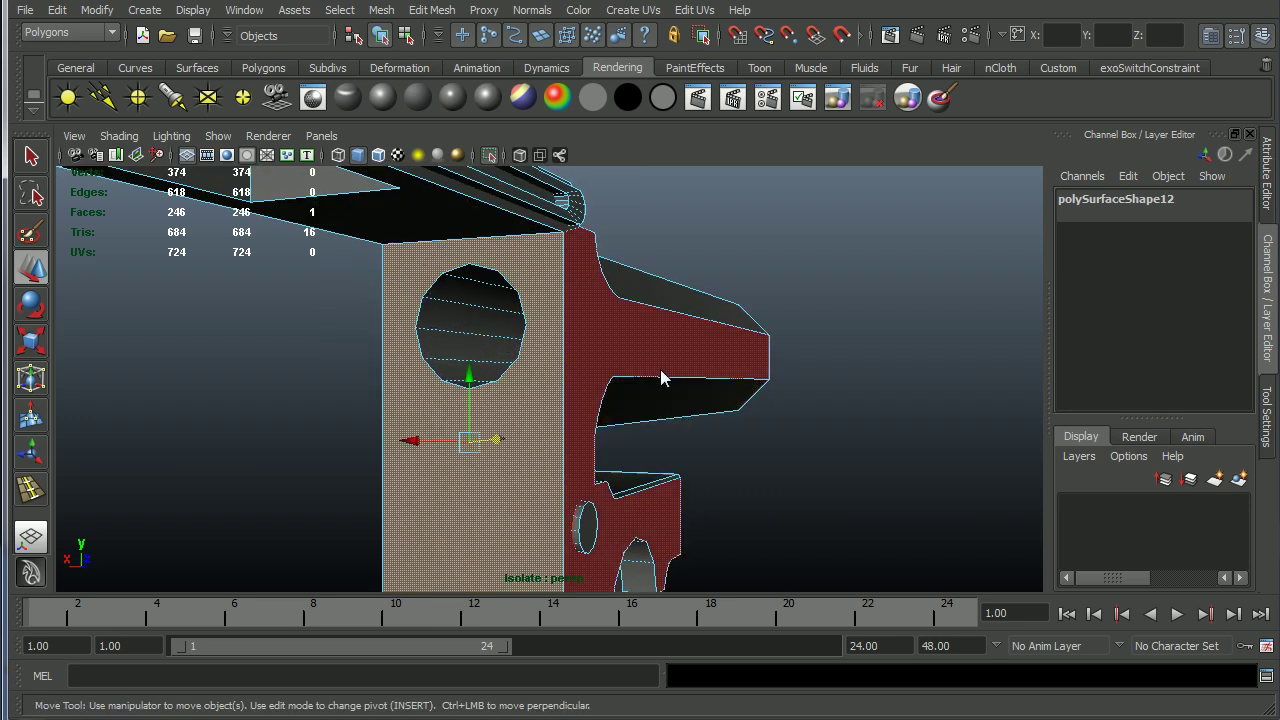
pyautogui.press('F8')
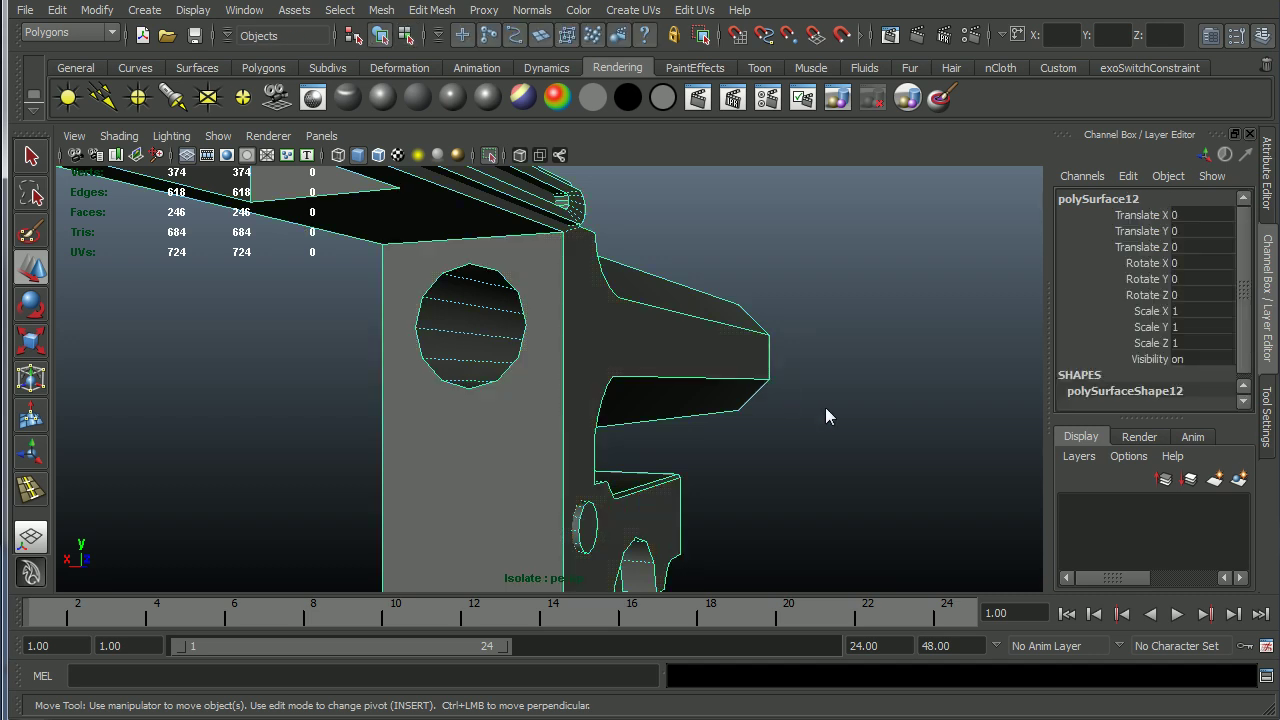
# Step: Reselect the frame part and orbit until the holed face points straight at the view
pyautogui.click(825, 407)
pyautogui.keyDown('alt'); pyautogui.moveTo(825, 407); pyautogui.dragTo(637, 472); pyautogui.keyUp('alt')
pyautogui.click(496, 462)
pyautogui.keyDown('alt'); pyautogui.moveTo(517, 462); pyautogui.dragTo(591, 257); pyautogui.keyUp('alt')
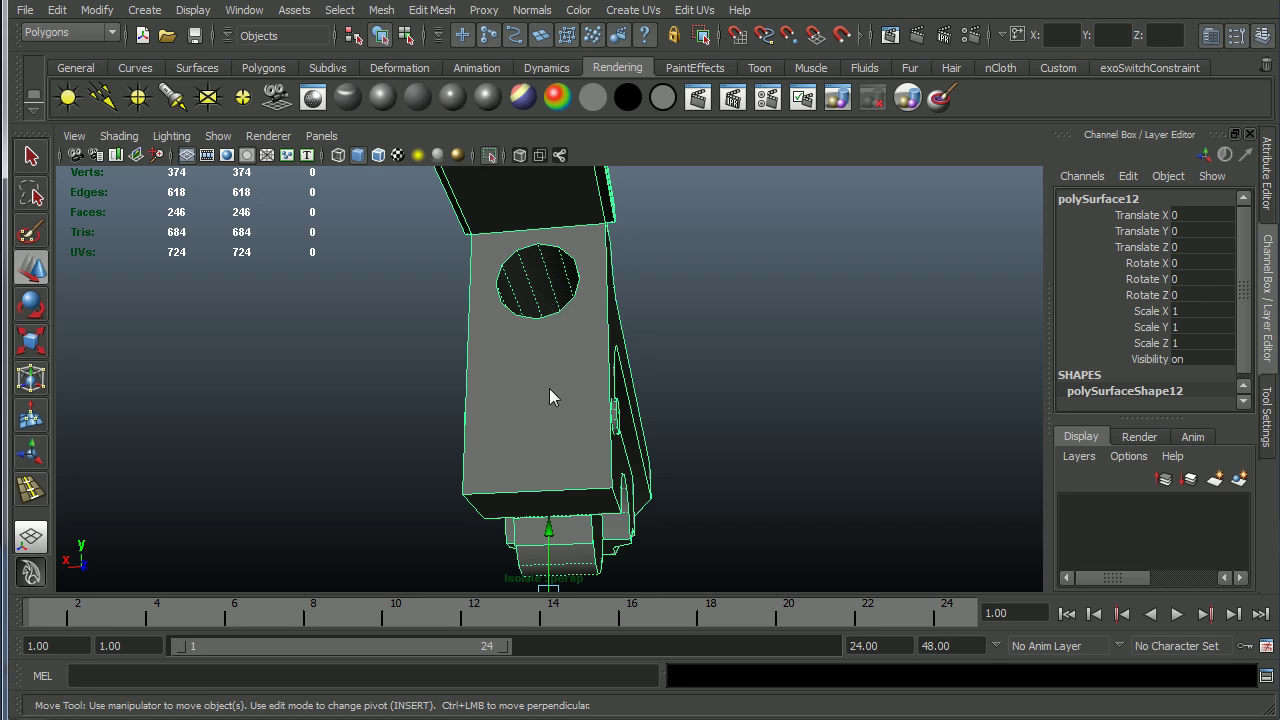
pyautogui.keyDown('alt'); pyautogui.moveTo(549, 397); pyautogui.dragTo(627, 405); pyautogui.keyUp('alt')
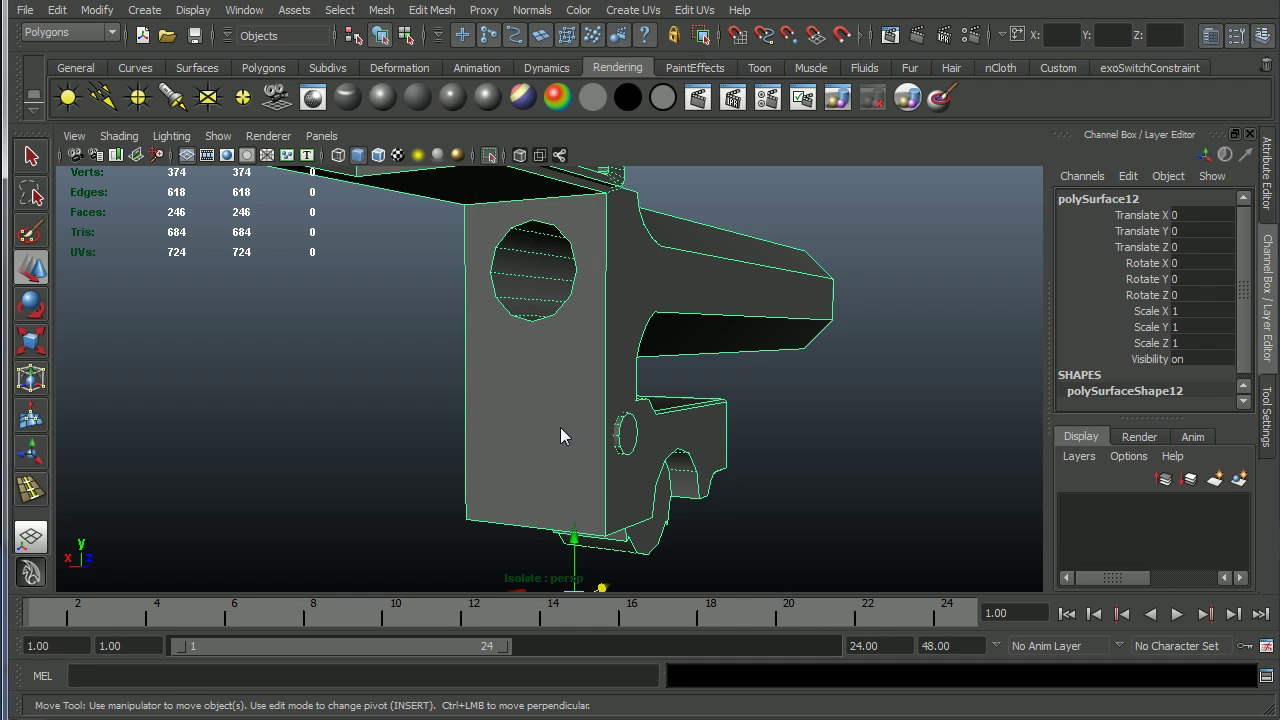
pyautogui.keyDown('alt'); pyautogui.moveTo(563, 434); pyautogui.dragTo(590, 478); pyautogui.keyUp('alt')
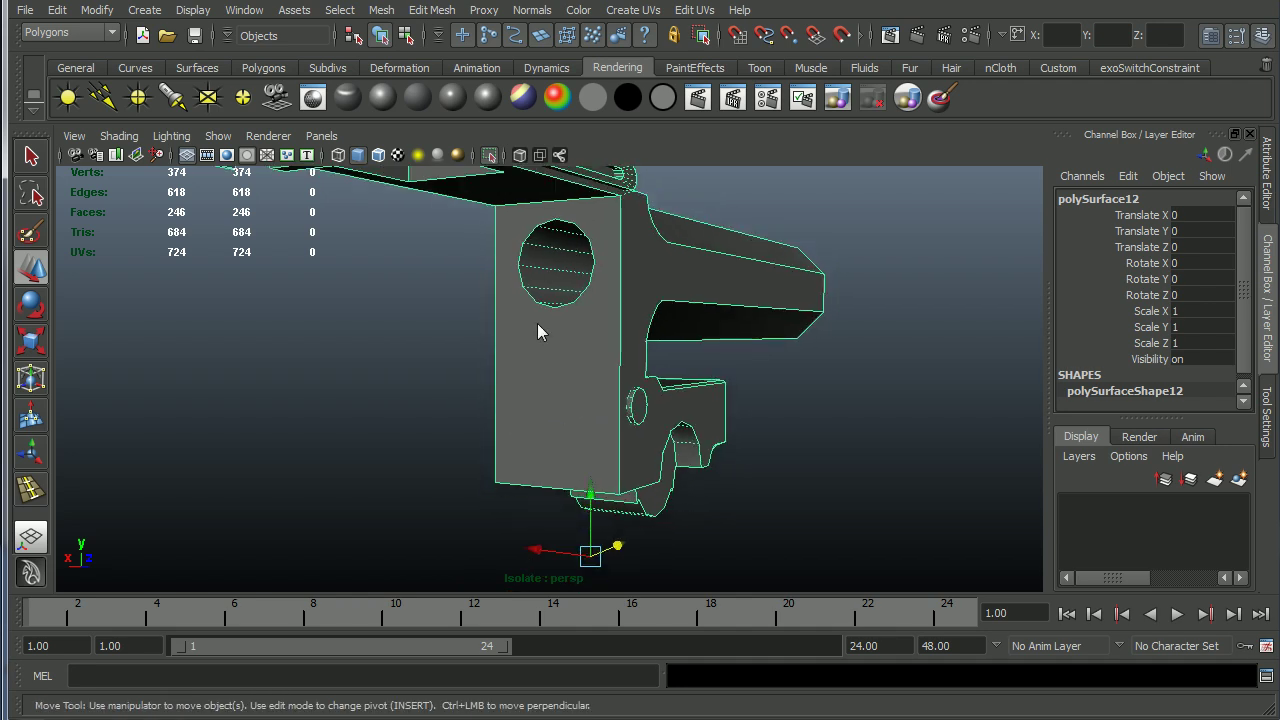
pyautogui.keyDown('alt'); pyautogui.moveTo(537, 323); pyautogui.dragTo(557, 351); pyautogui.keyUp('alt')
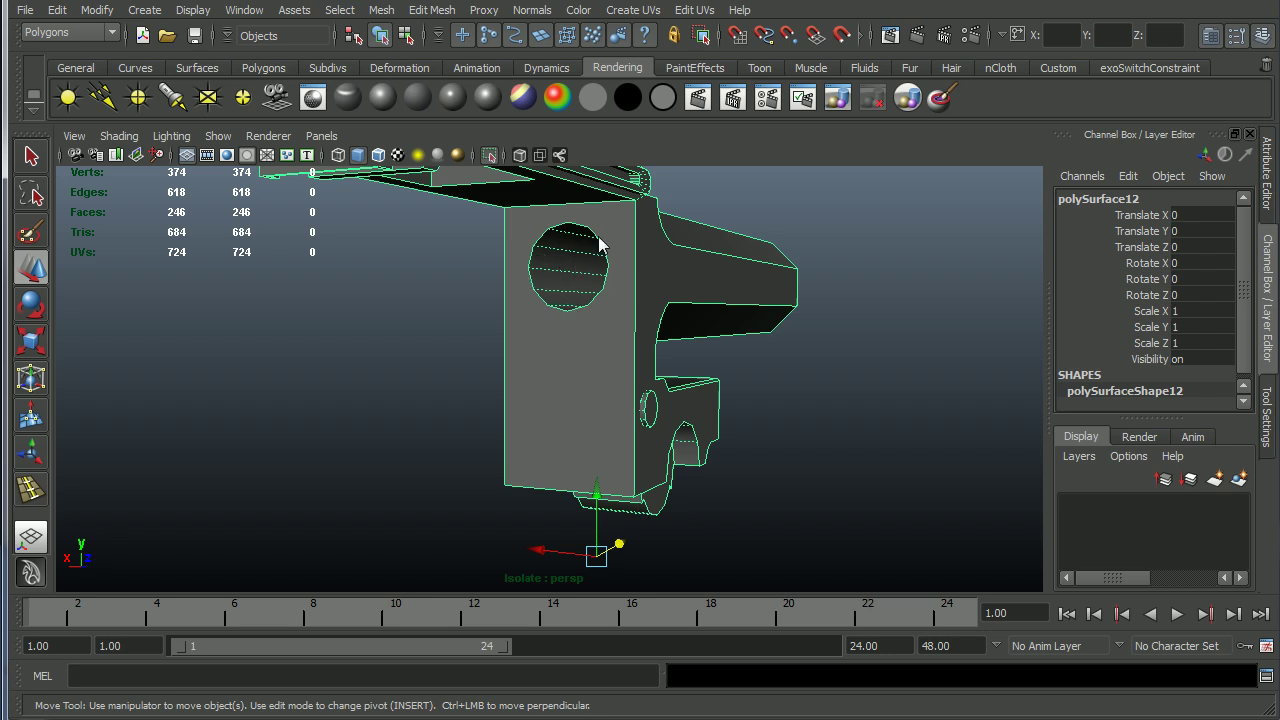
pyautogui.keyDown('alt'); pyautogui.moveTo(600, 245); pyautogui.dragTo(560, 300); pyautogui.keyUp('alt')
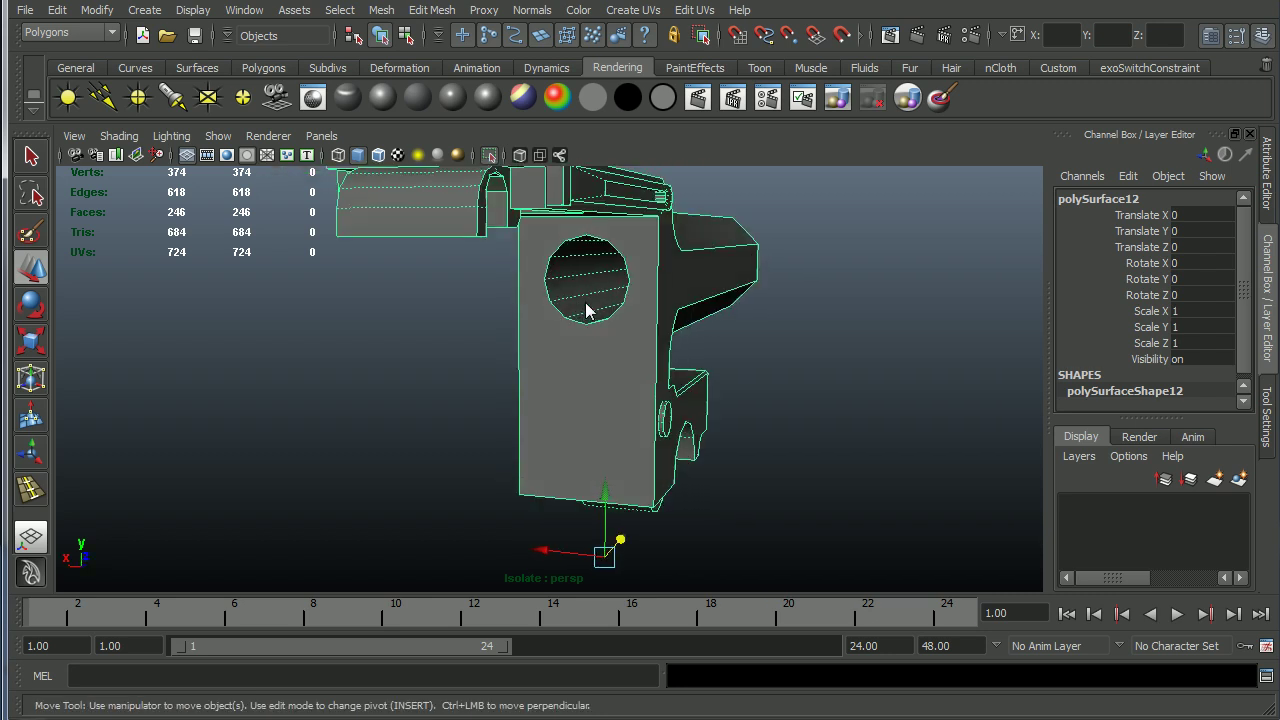
pyautogui.click(433, 12)
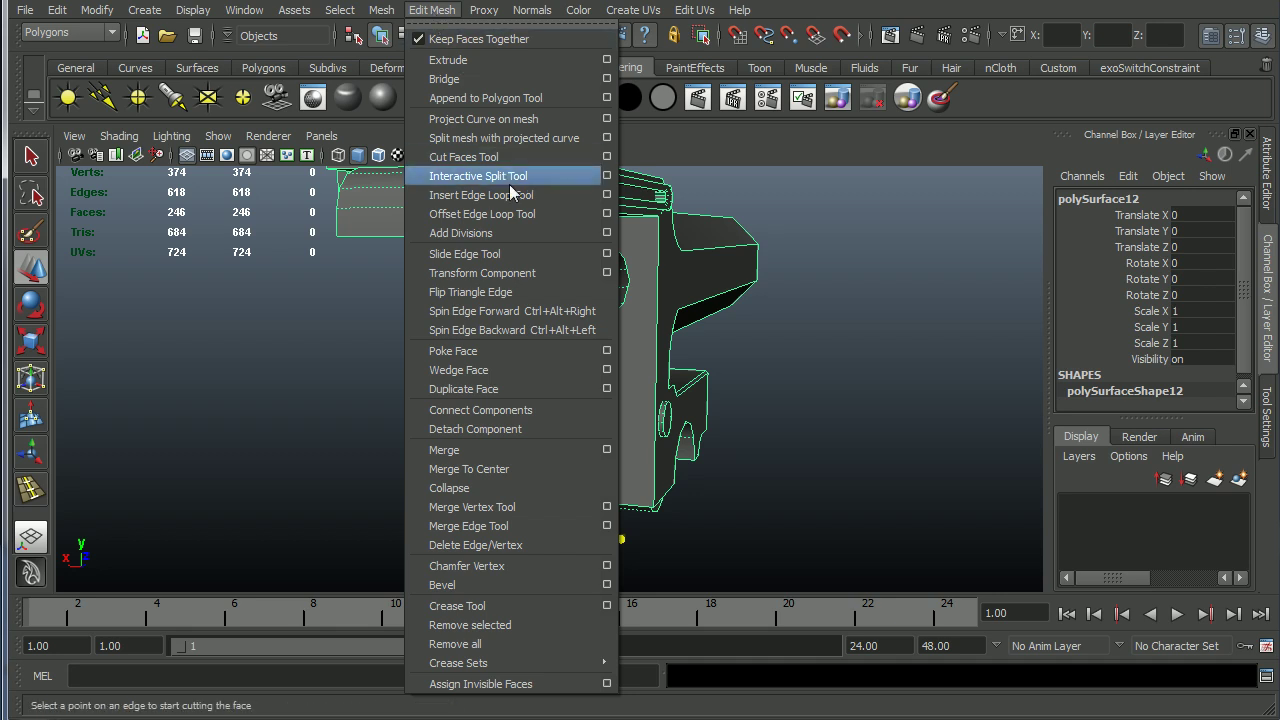
pyautogui.click(480, 176)
pyautogui.keyDown('alt'); pyautogui.moveTo(632, 245); pyautogui.dragTo(666, 220); pyautogui.keyUp('alt')
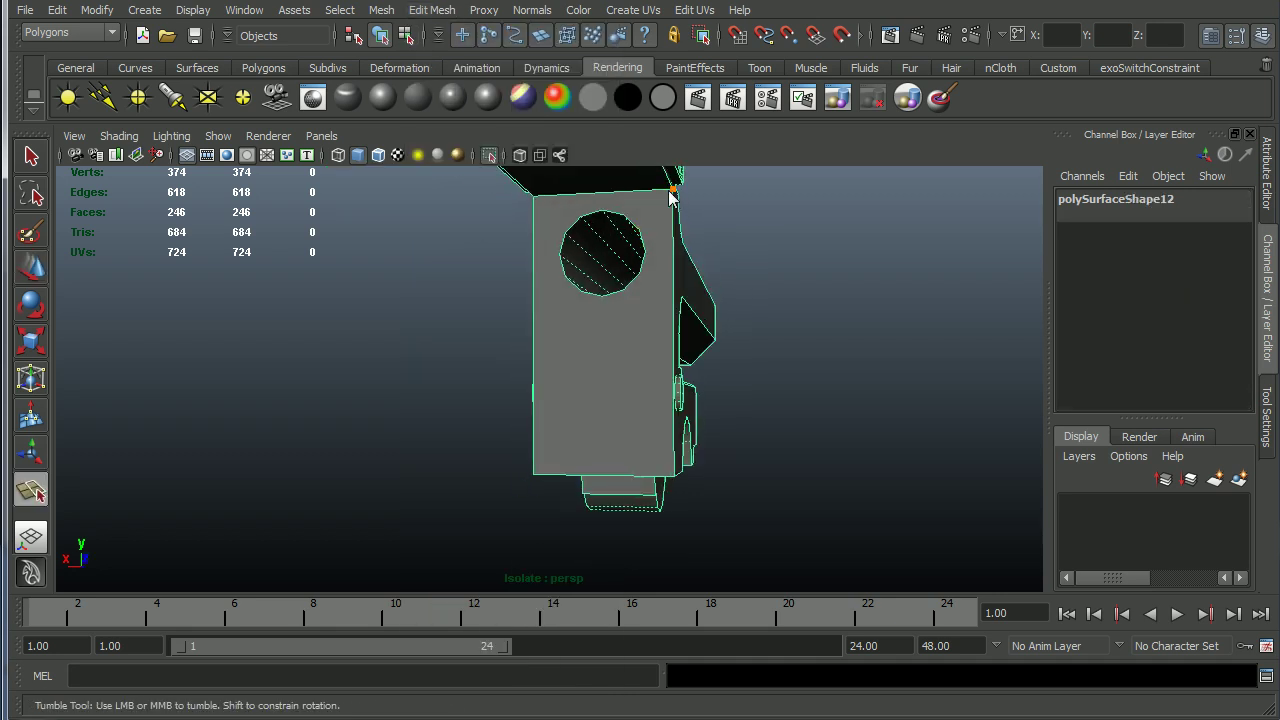
pyautogui.click(671, 191)
pyautogui.click(640, 234)
pyautogui.keyDown('alt'); pyautogui.moveTo(686, 243); pyautogui.dragTo(788, 266); pyautogui.keyUp('alt')
pyautogui.press('Return')
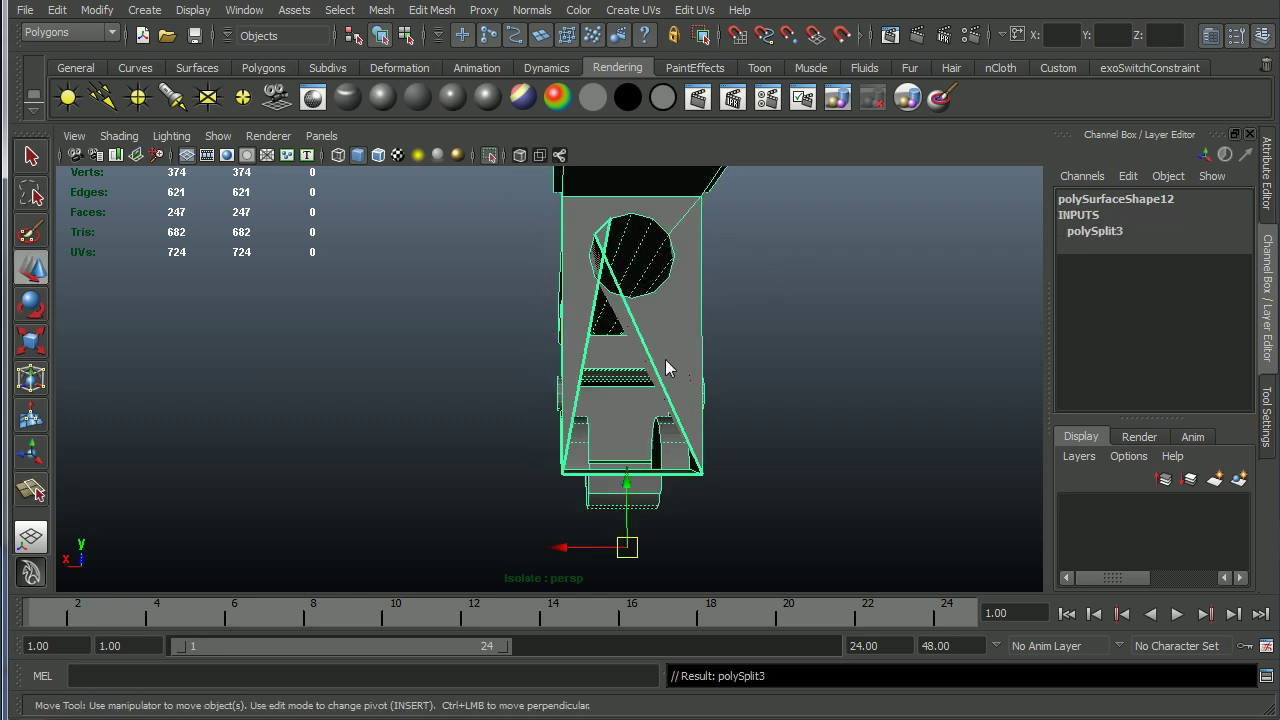
pyautogui.keyDown('alt'); pyautogui.moveTo(651, 391); pyautogui.dragTo(711, 431); pyautogui.keyUp('alt')
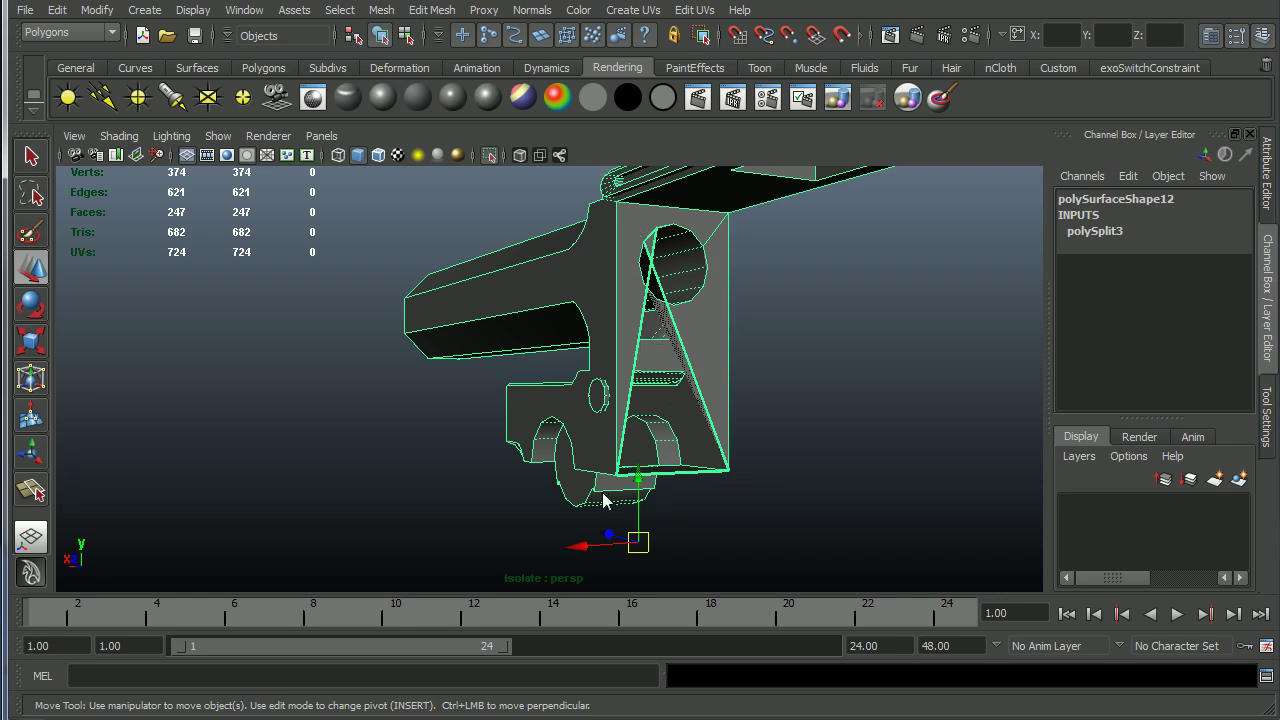
pyautogui.keyDown('alt'); pyautogui.moveTo(729, 472); pyautogui.dragTo(610, 360); pyautogui.keyUp('alt')
pyautogui.hotkey('ctrl', 'z')
pyautogui.moveTo(602, 339); pyautogui.dragTo(600, 378, button='right')
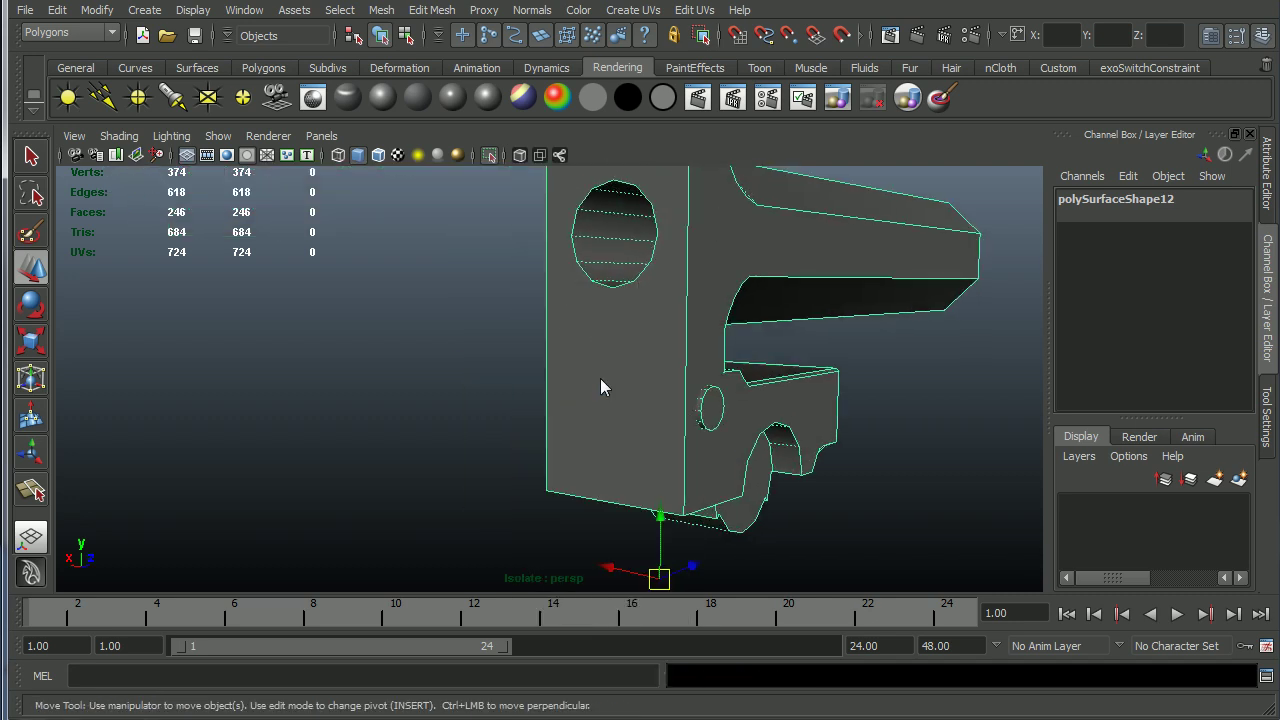
pyautogui.click(600, 378)
# Step: Triangulate the selected front face of the frame part
pyautogui.click(381, 10)
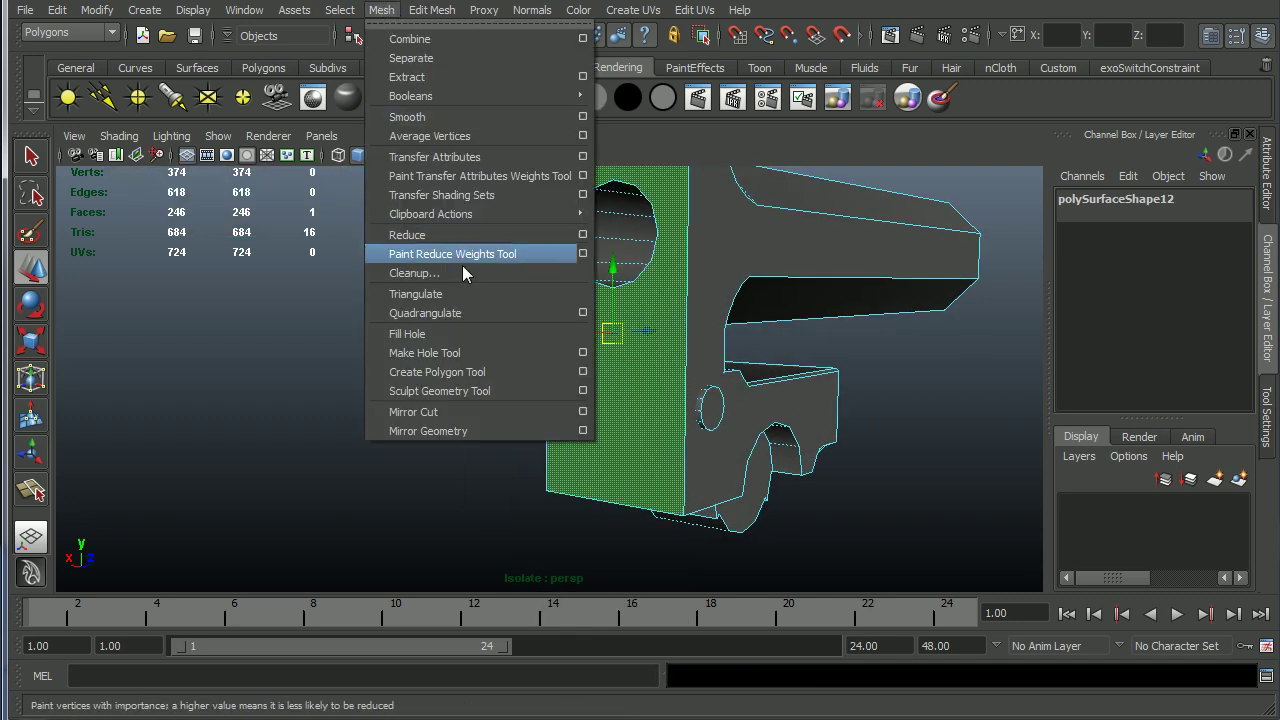
pyautogui.click(458, 295)
pyautogui.keyDown('alt'); pyautogui.moveTo(590, 371); pyautogui.dragTo(602, 384); pyautogui.keyUp('alt')
pyautogui.press('F8')
pyautogui.keyDown('alt'); pyautogui.moveTo(378, 404); pyautogui.dragTo(671, 420); pyautogui.keyUp('alt')
# Step: Paint-select the fan of triangulation edges around the hole on the front face
pyautogui.click(30, 231)
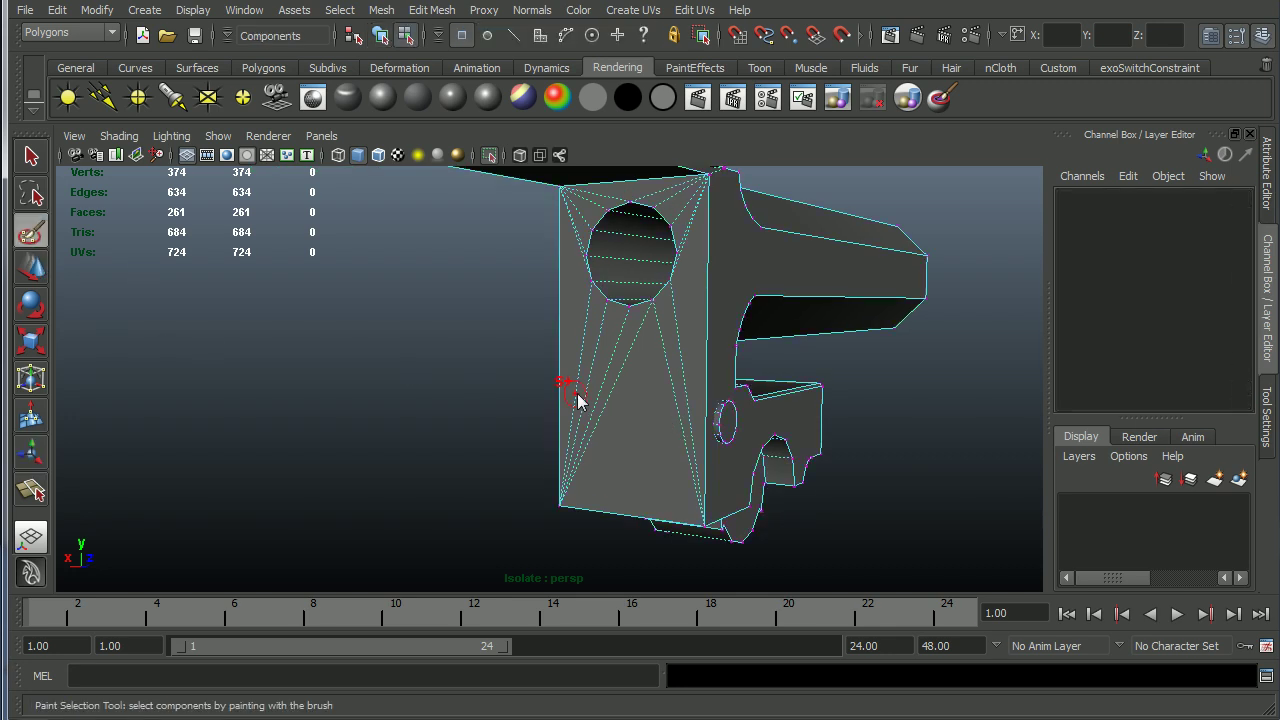
pyautogui.moveTo(577, 393); pyautogui.dragTo(588, 356, button='right')
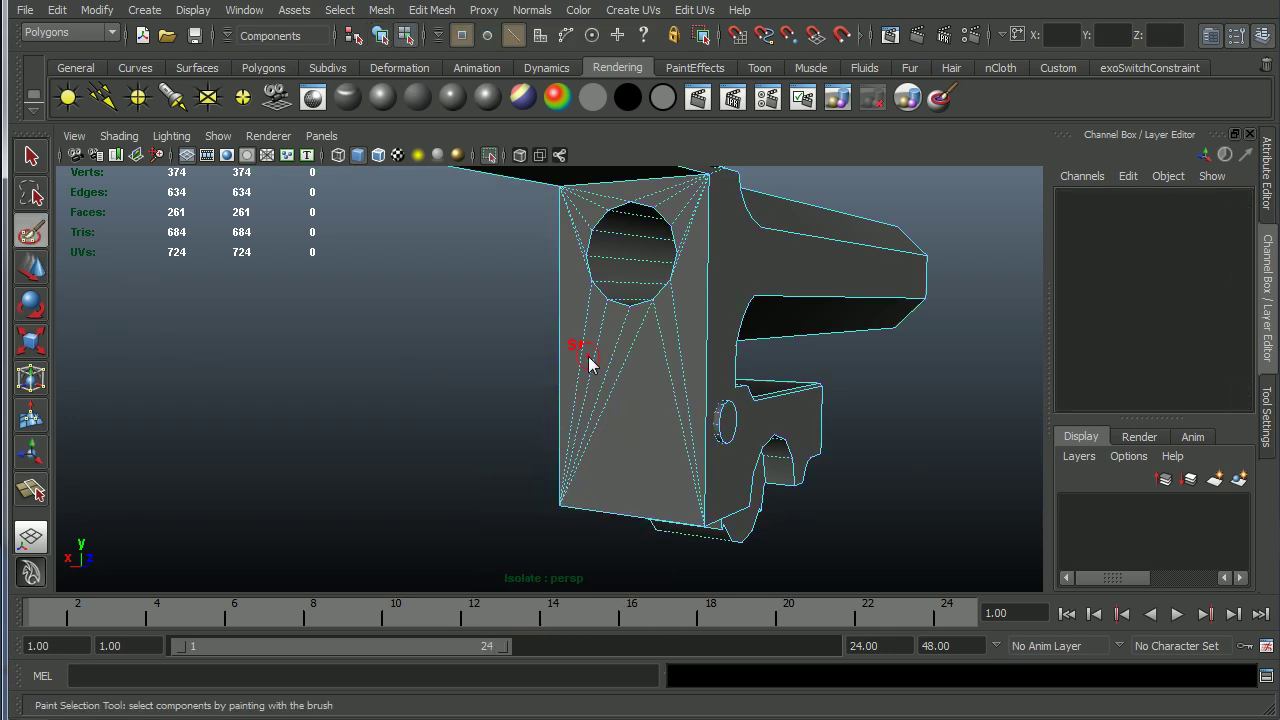
pyautogui.moveTo(608, 388); pyautogui.dragTo(585, 372)
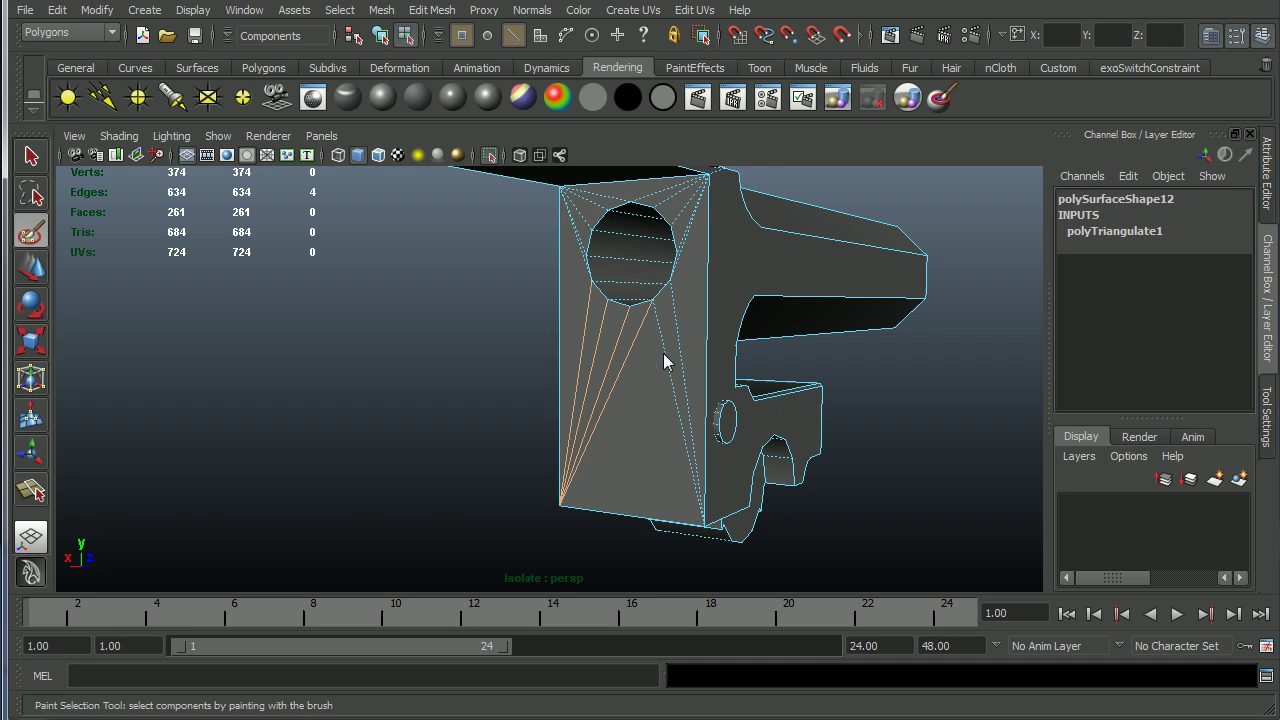
pyautogui.moveTo(680, 380); pyautogui.dragTo(673, 382)
pyautogui.moveTo(670, 205); pyautogui.dragTo(686, 218)
pyautogui.moveTo(588, 209)
pyautogui.mouseDown()
pyautogui.moveTo(573, 232)
pyautogui.moveTo(584, 262)
pyautogui.mouseUp()
pyautogui.scroll(2, 660, 300)
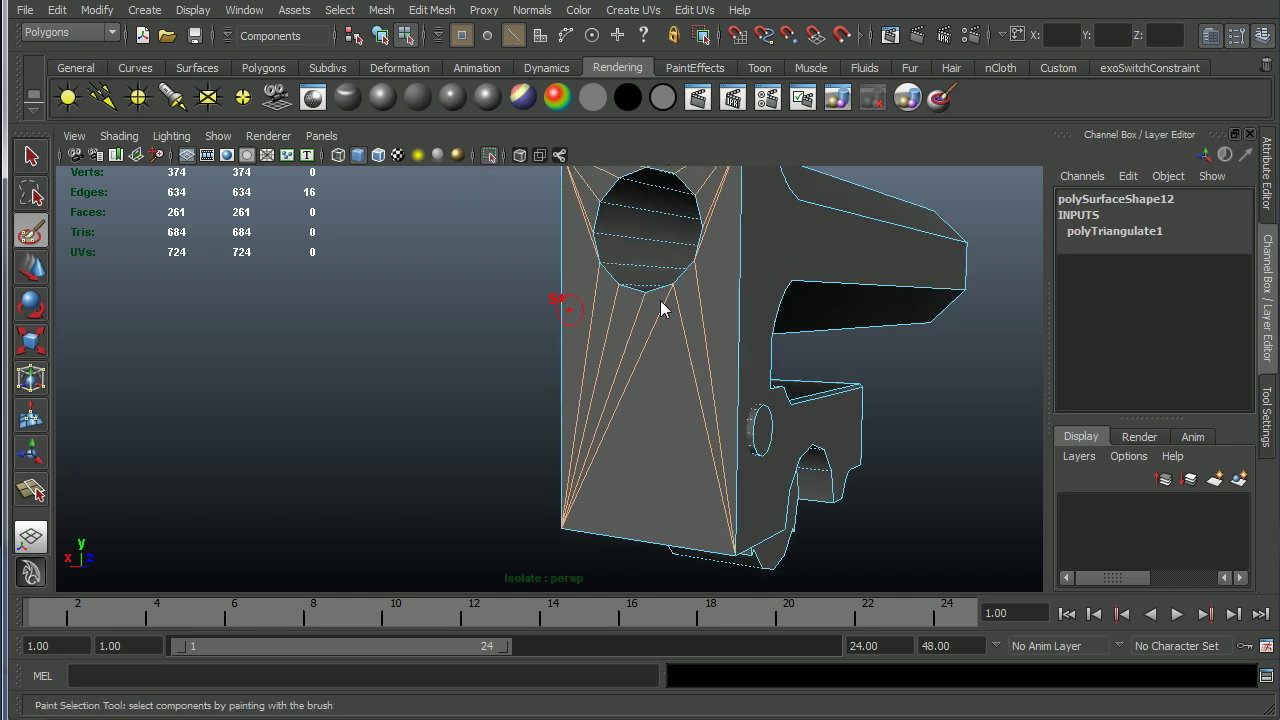
pyautogui.keyDown('alt'); pyautogui.moveTo(661, 301); pyautogui.dragTo(640, 357, button='middle'); pyautogui.keyUp('alt')
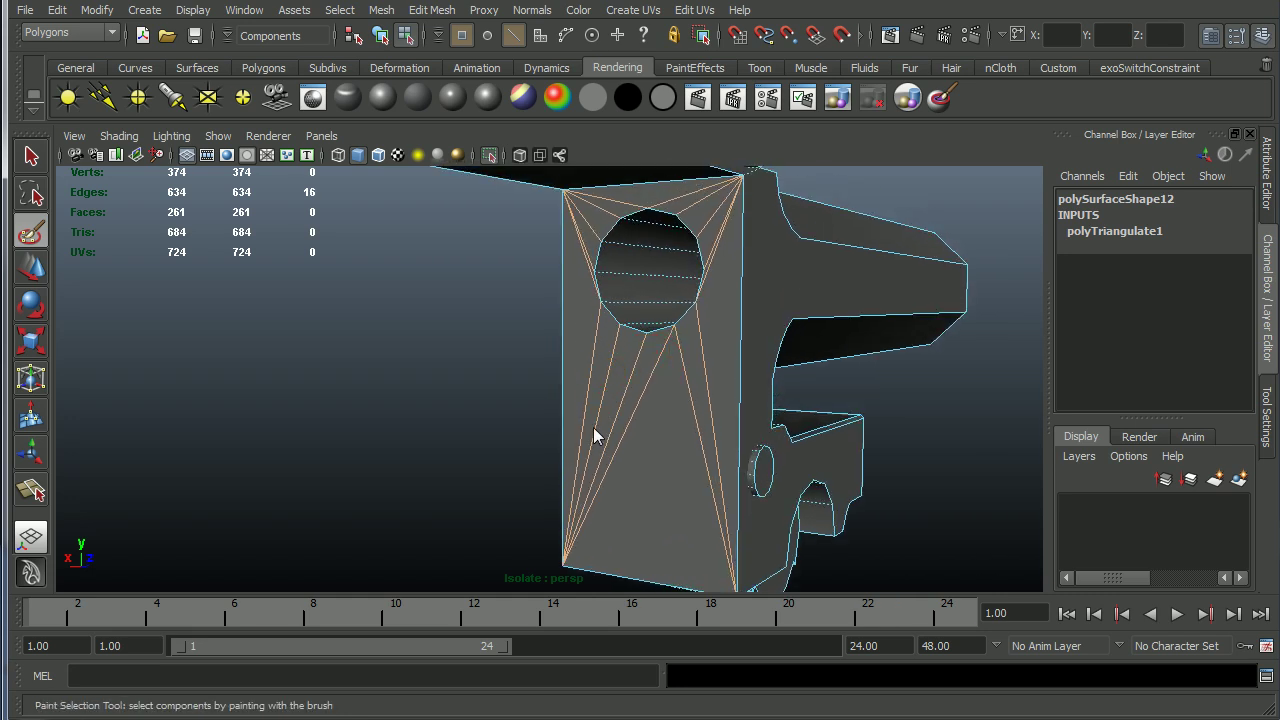
# Step: Deselect the left and top-right diagonals to keep, then delete the remaining fan edges
pyautogui.press('q')
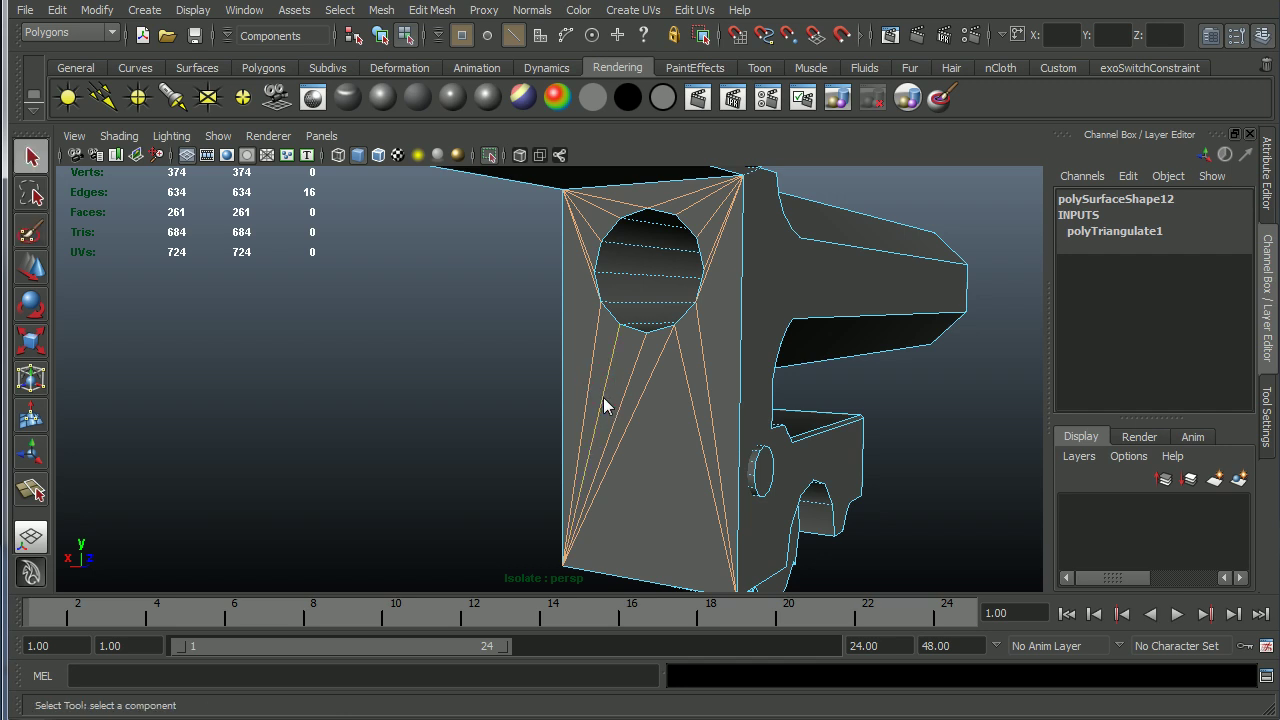
pyautogui.keyDown('ctrl'); pyautogui.click(605, 406); pyautogui.keyUp('ctrl')
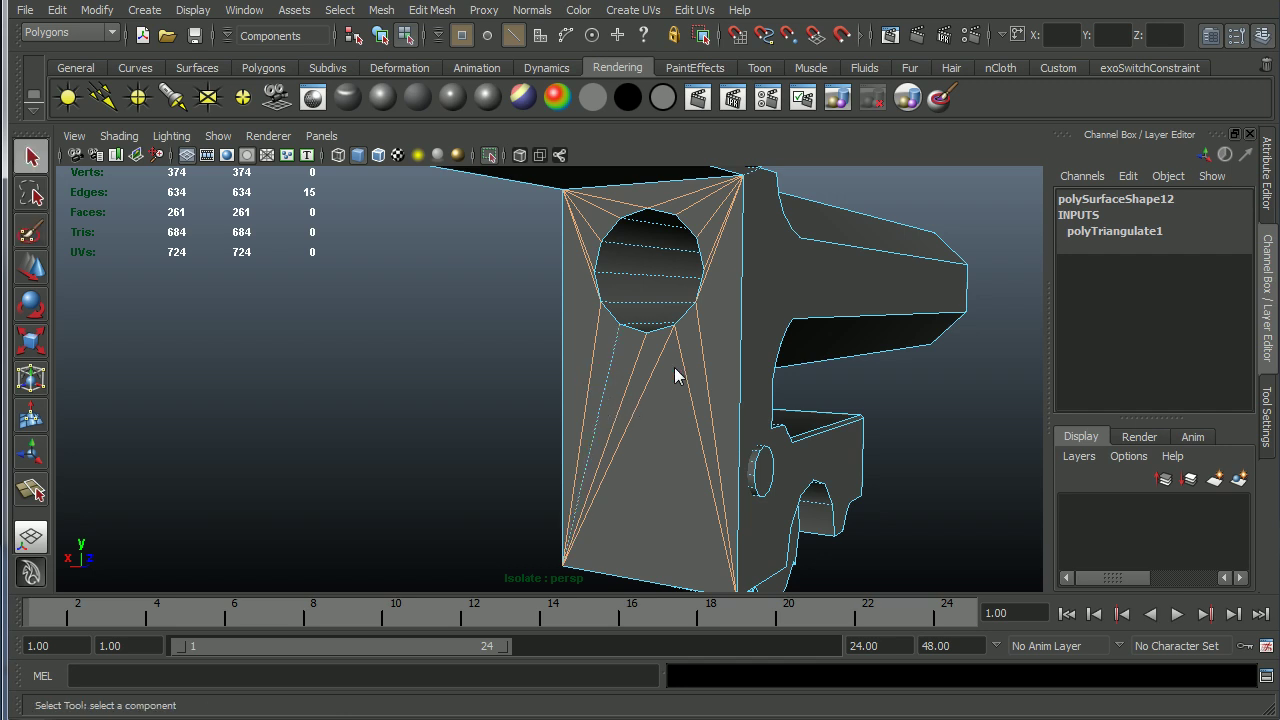
pyautogui.keyDown('ctrl'); pyautogui.click(713, 229); pyautogui.keyUp('ctrl')
pyautogui.press('Delete')
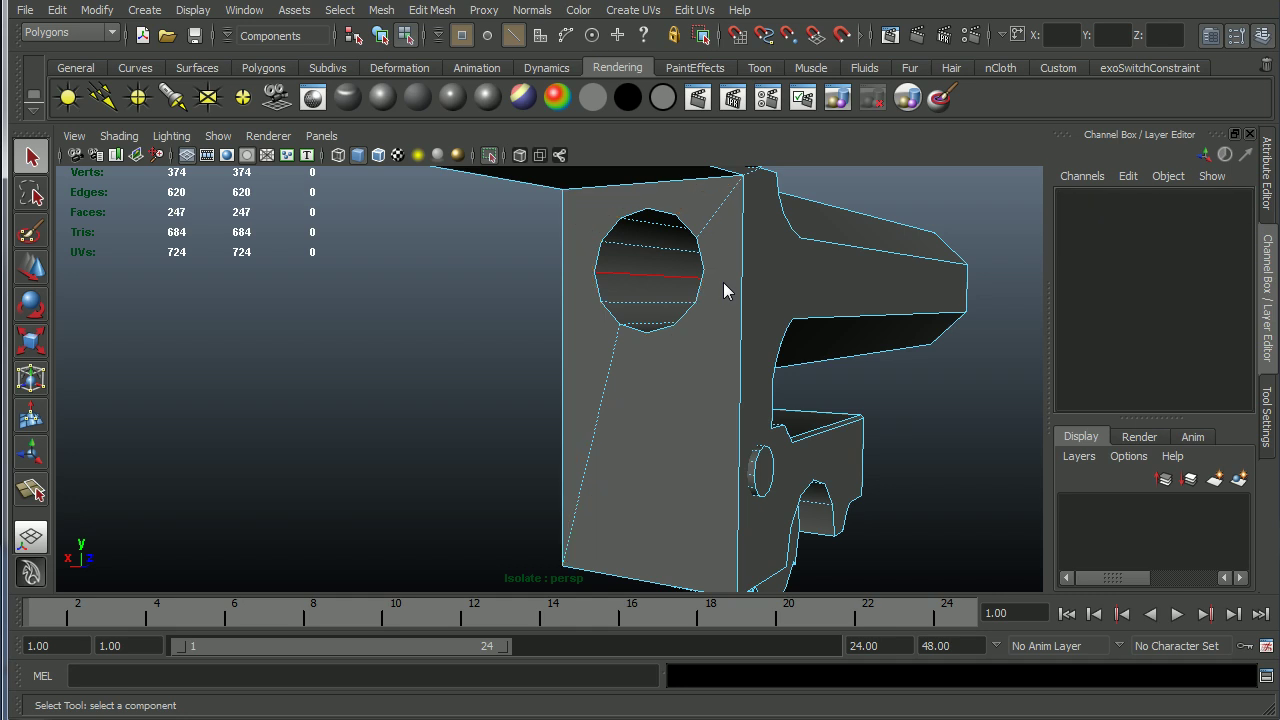
# Step: Delete the two leftover diagonal edges on the front face
pyautogui.keyDown('alt'); pyautogui.moveTo(700, 277); pyautogui.dragTo(829, 411); pyautogui.keyUp('alt')
pyautogui.scroll(5, 790, 430)
pyautogui.keyDown('alt'); pyautogui.moveTo(749, 442); pyautogui.dragTo(857, 426); pyautogui.keyUp('alt')
pyautogui.scroll(3, 709, 442)
pyautogui.keyDown('alt'); pyautogui.moveTo(709, 442); pyautogui.dragTo(703, 449); pyautogui.keyUp('alt')
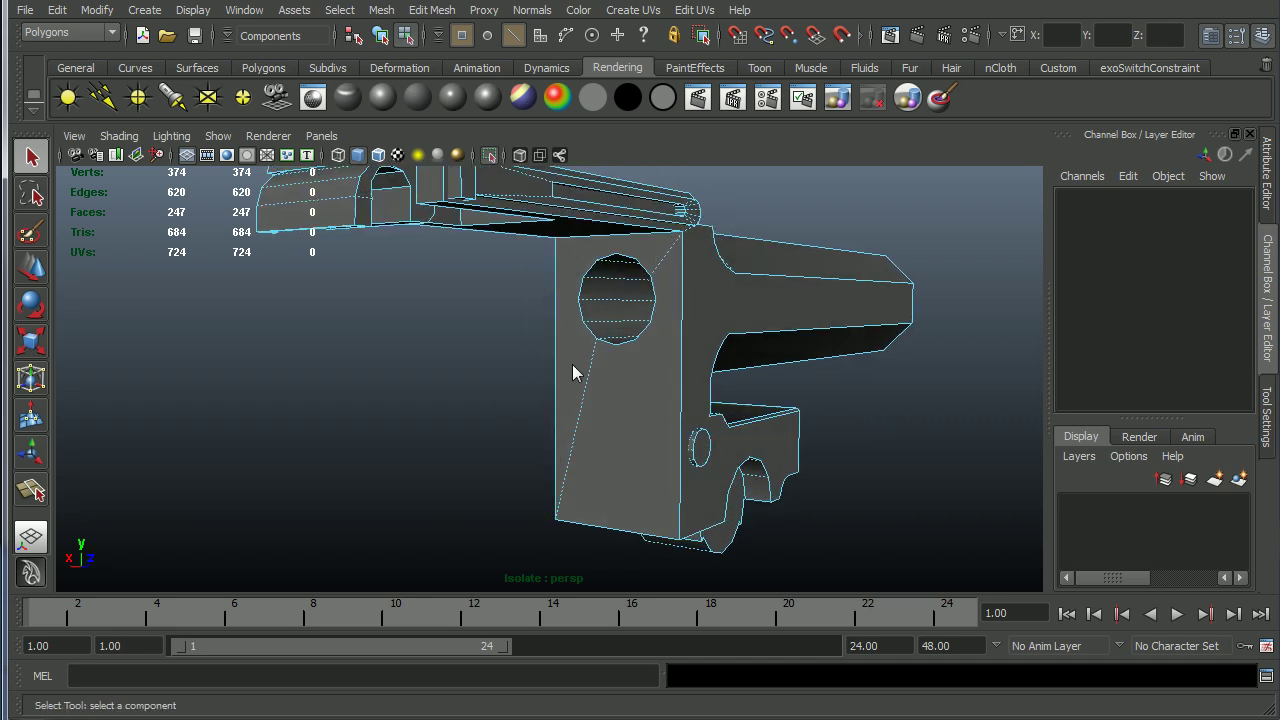
pyautogui.keyDown('alt'); pyautogui.moveTo(623, 388); pyautogui.dragTo(621, 394); pyautogui.keyUp('alt')
pyautogui.press('F8')
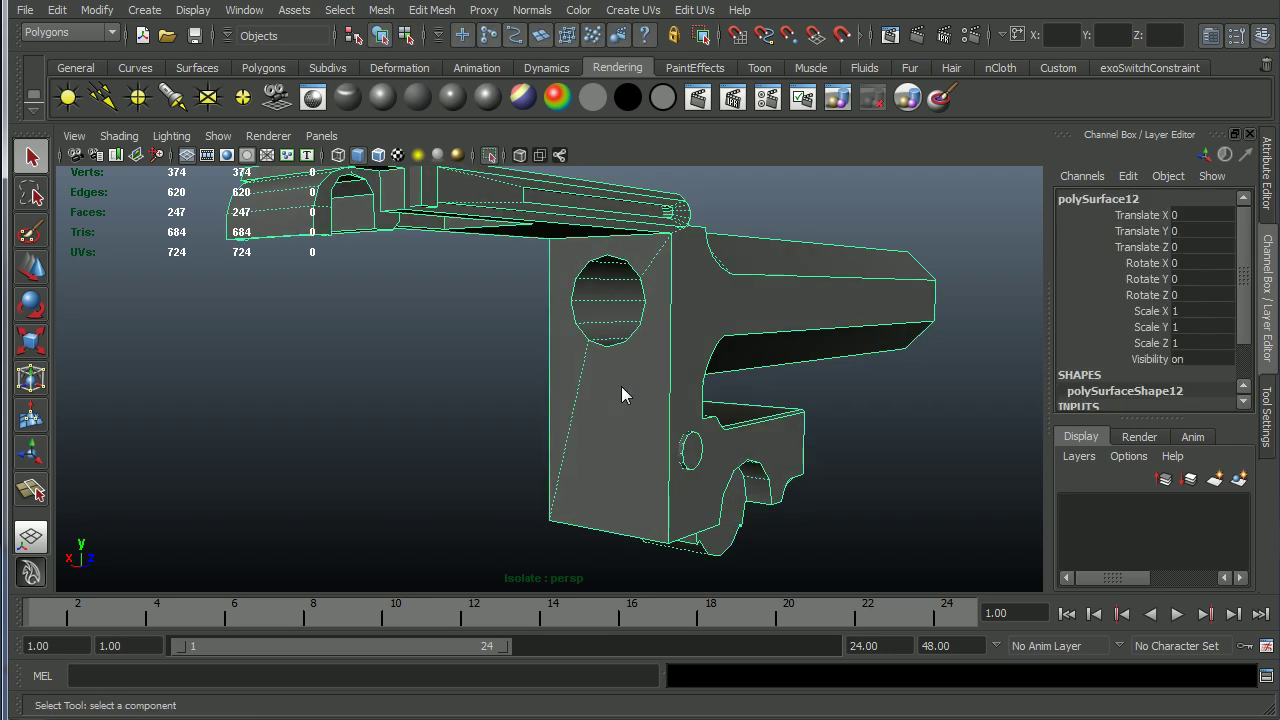
pyautogui.click(655, 260)
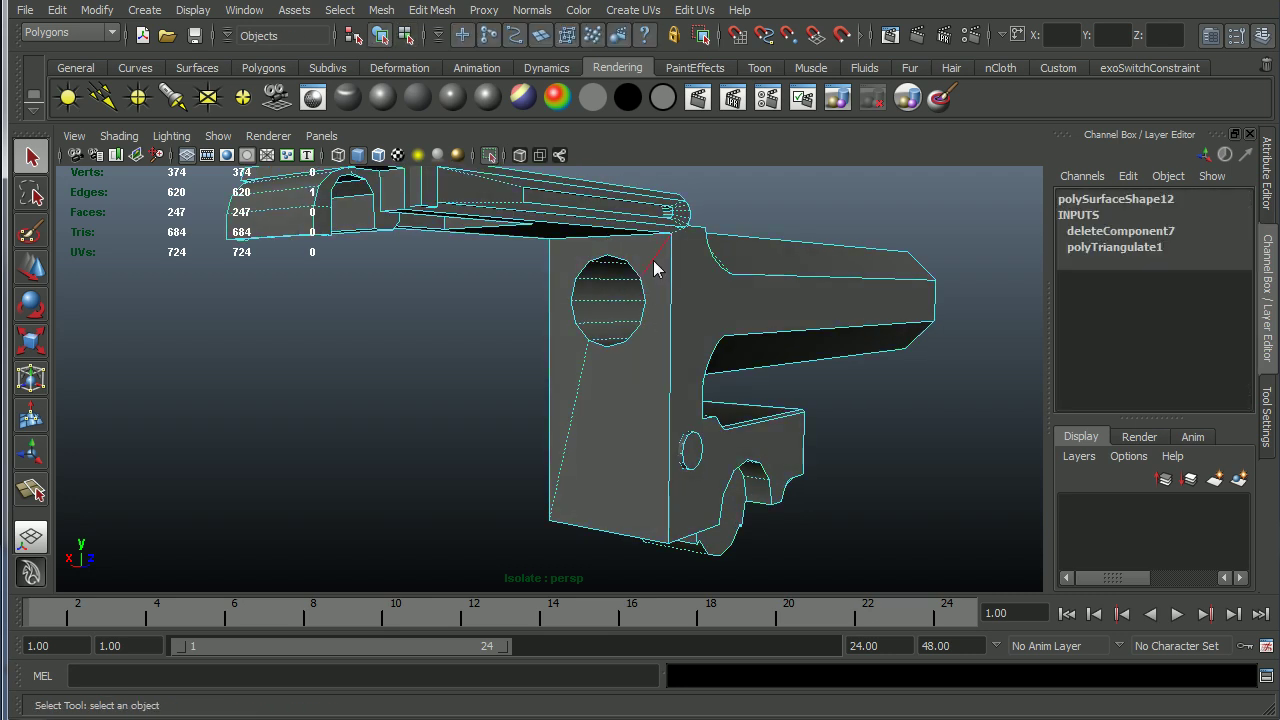
pyautogui.keyDown('shift'); pyautogui.click(583, 372); pyautogui.keyUp('shift')
pyautogui.press('Delete')
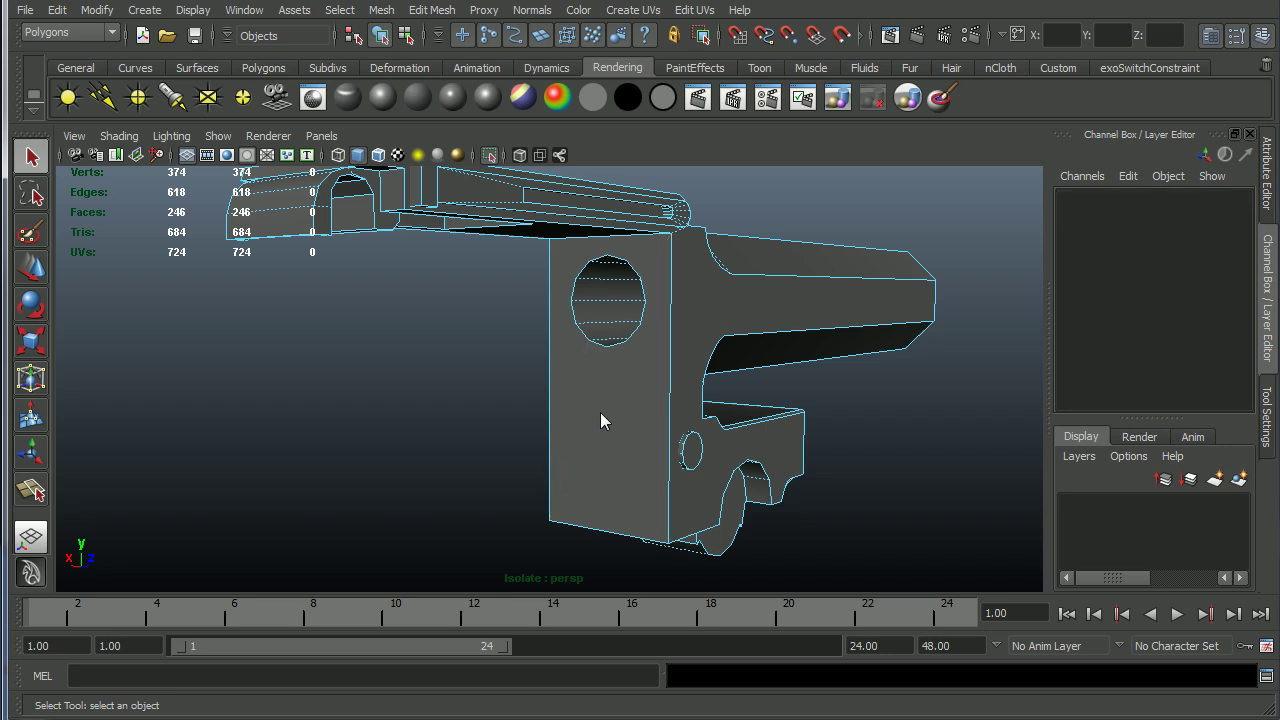
# Step: Clear the selection, turn off isolation, and view the whole revolver side-on
pyautogui.press('F8')
pyautogui.click(851, 420)
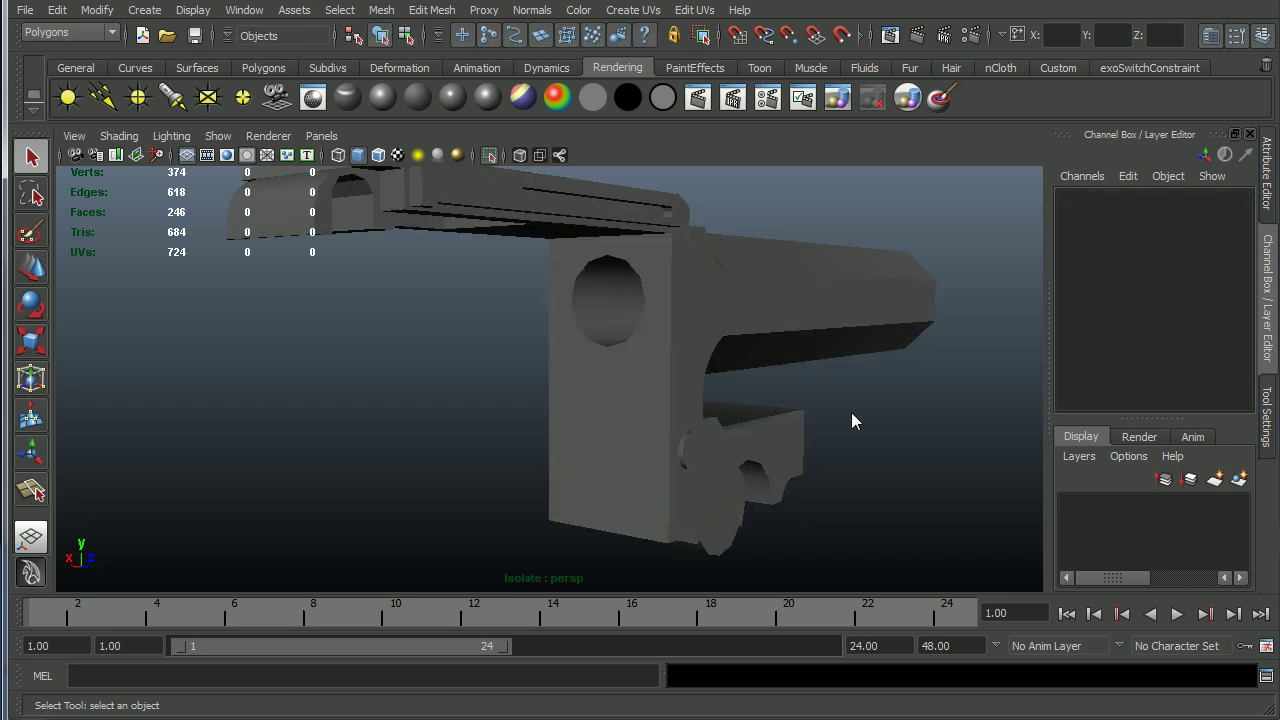
pyautogui.hotkey('ctrl', '1')
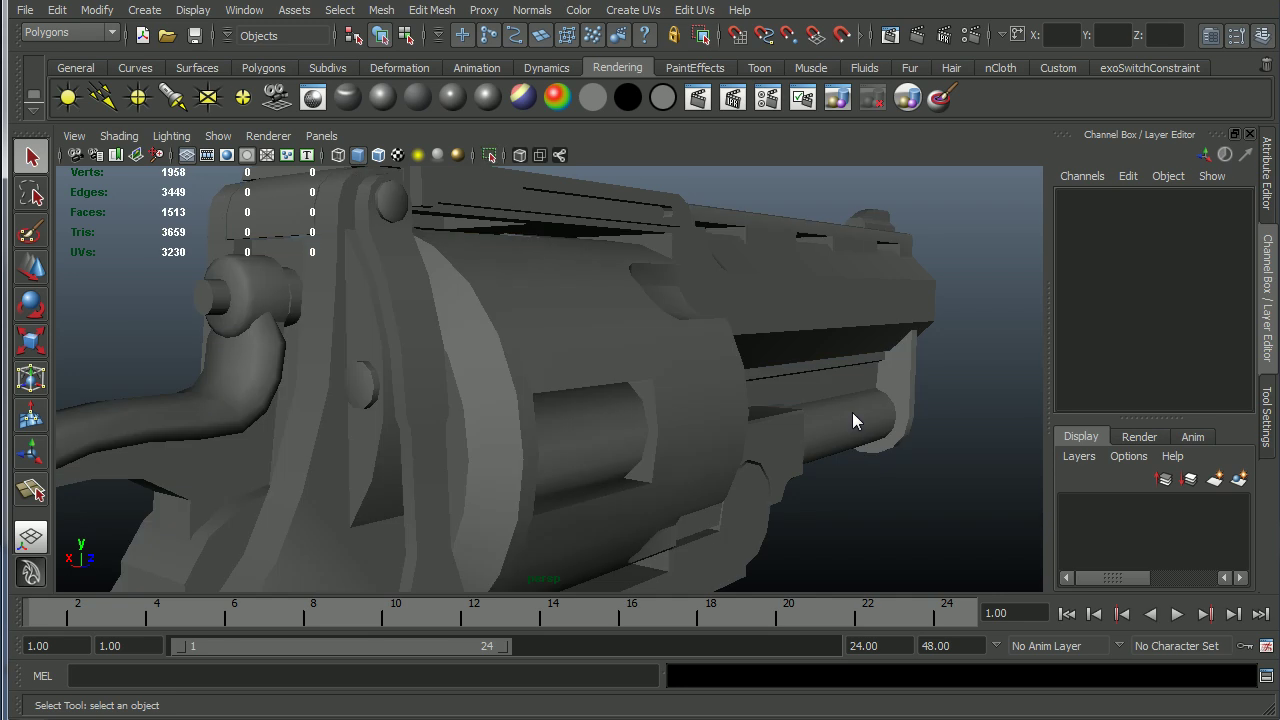
pyautogui.keyDown('alt'); pyautogui.moveTo(852, 420); pyautogui.dragTo(517, 422, button='right'); pyautogui.keyUp('alt')
pyautogui.keyDown('alt'); pyautogui.moveTo(517, 422); pyautogui.dragTo(457, 277); pyautogui.keyUp('alt')
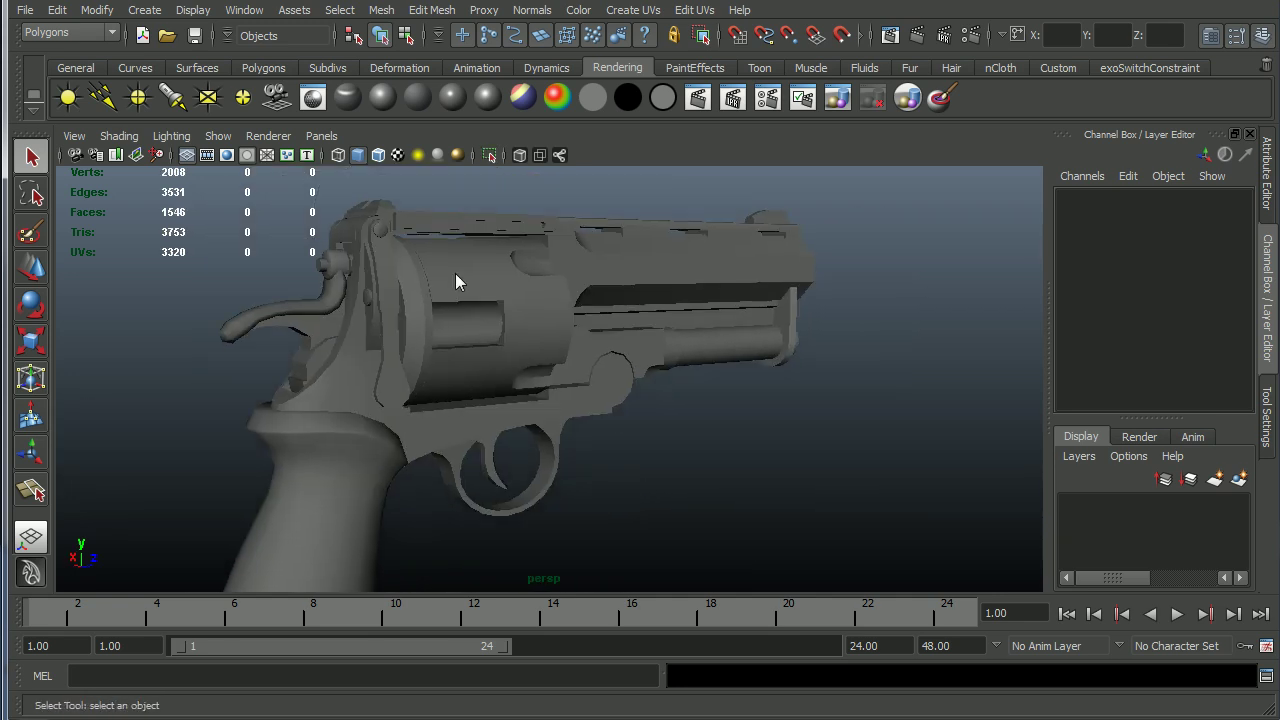
# Step: Open the Mesh Cleanup options and close them again
pyautogui.click(384, 10)
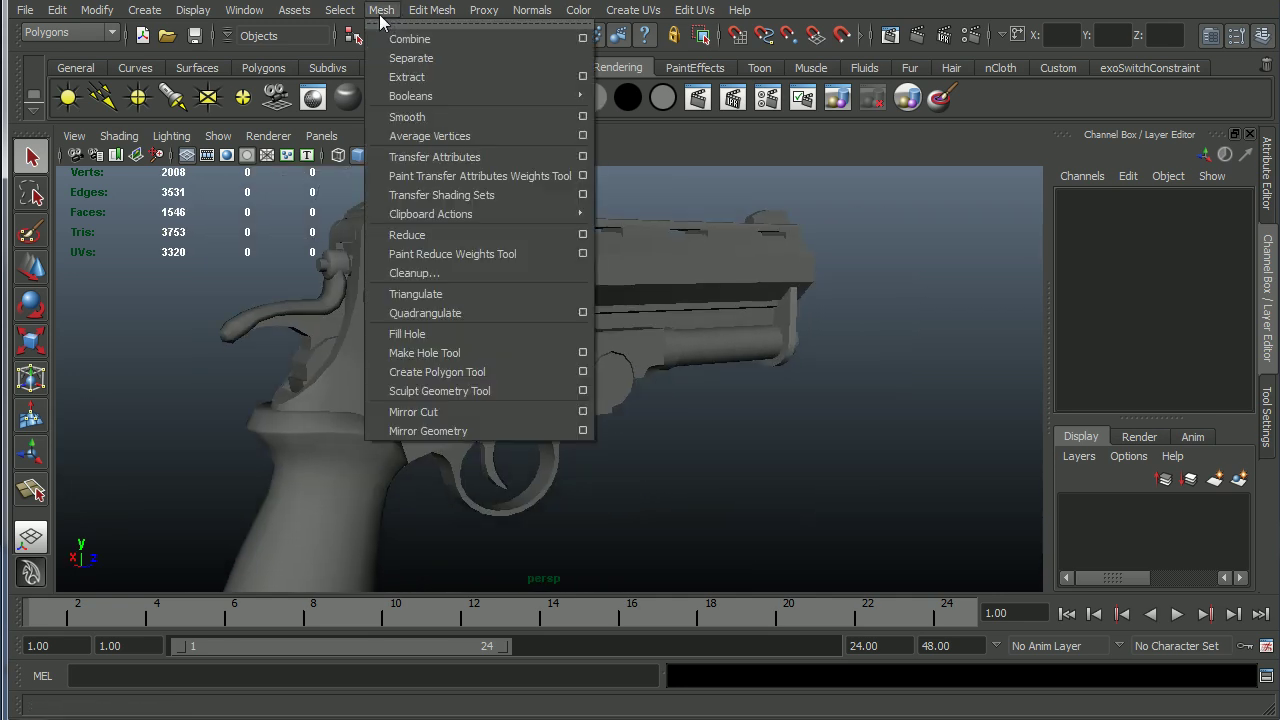
pyautogui.click(447, 272)
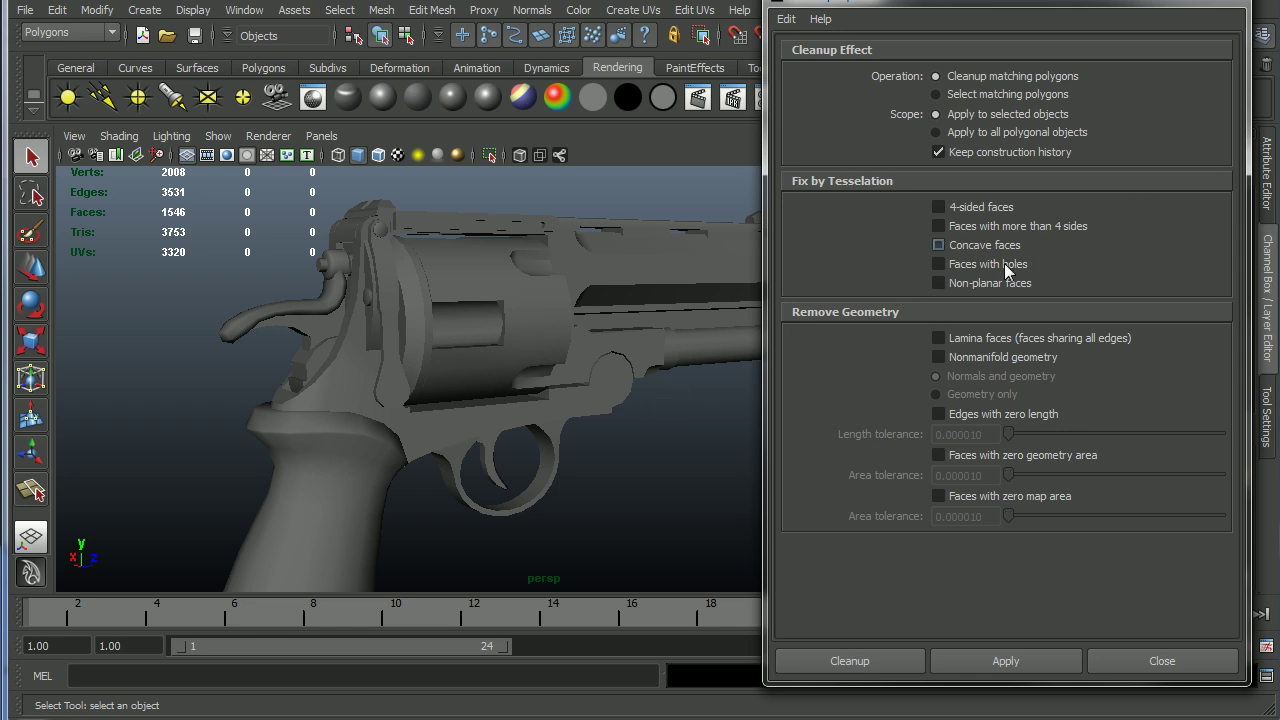
pyautogui.click(1231, 3)
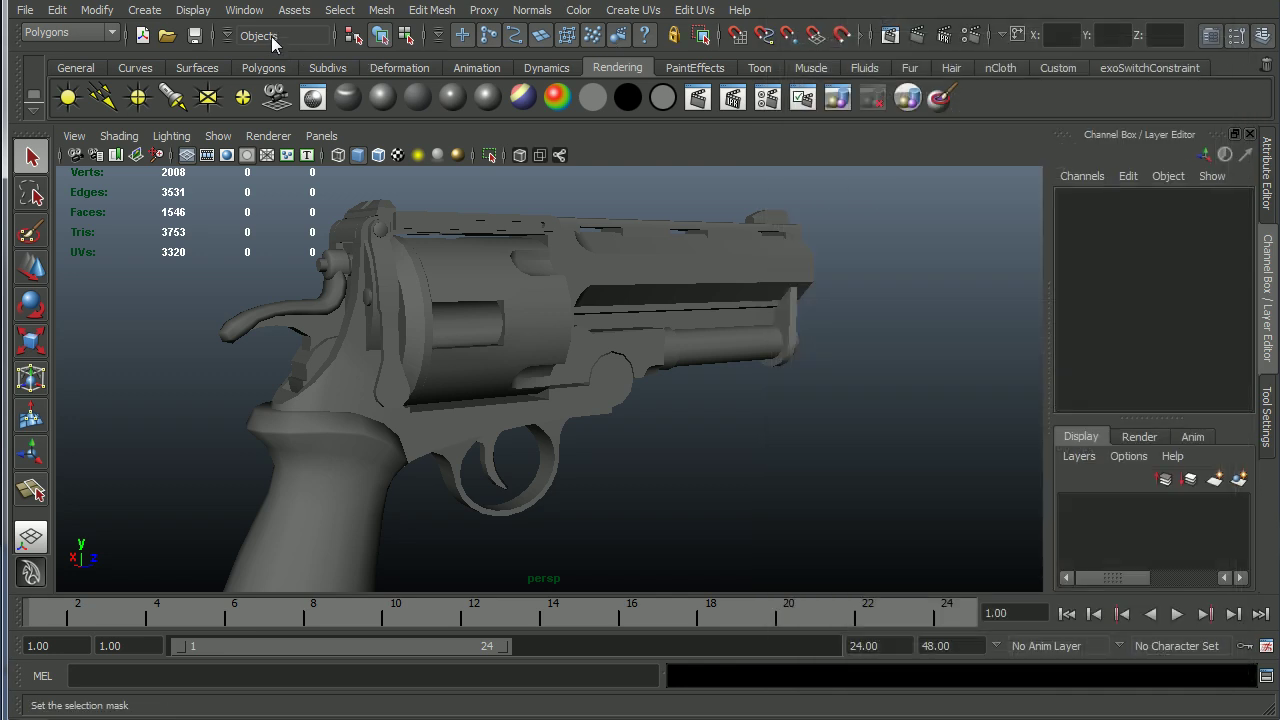
# Step: Create a polygon plane with a single width division
pyautogui.click(244, 10)
pyautogui.moveTo(144, 10)
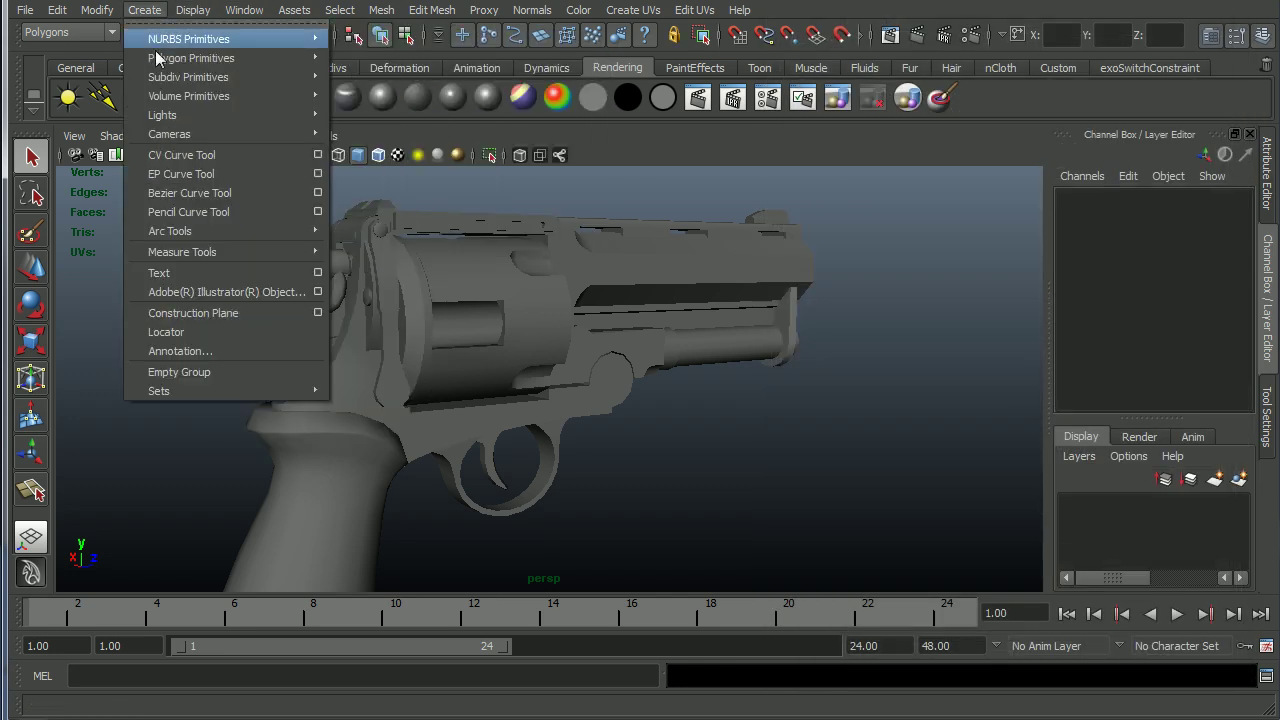
pyautogui.moveTo(190, 58)
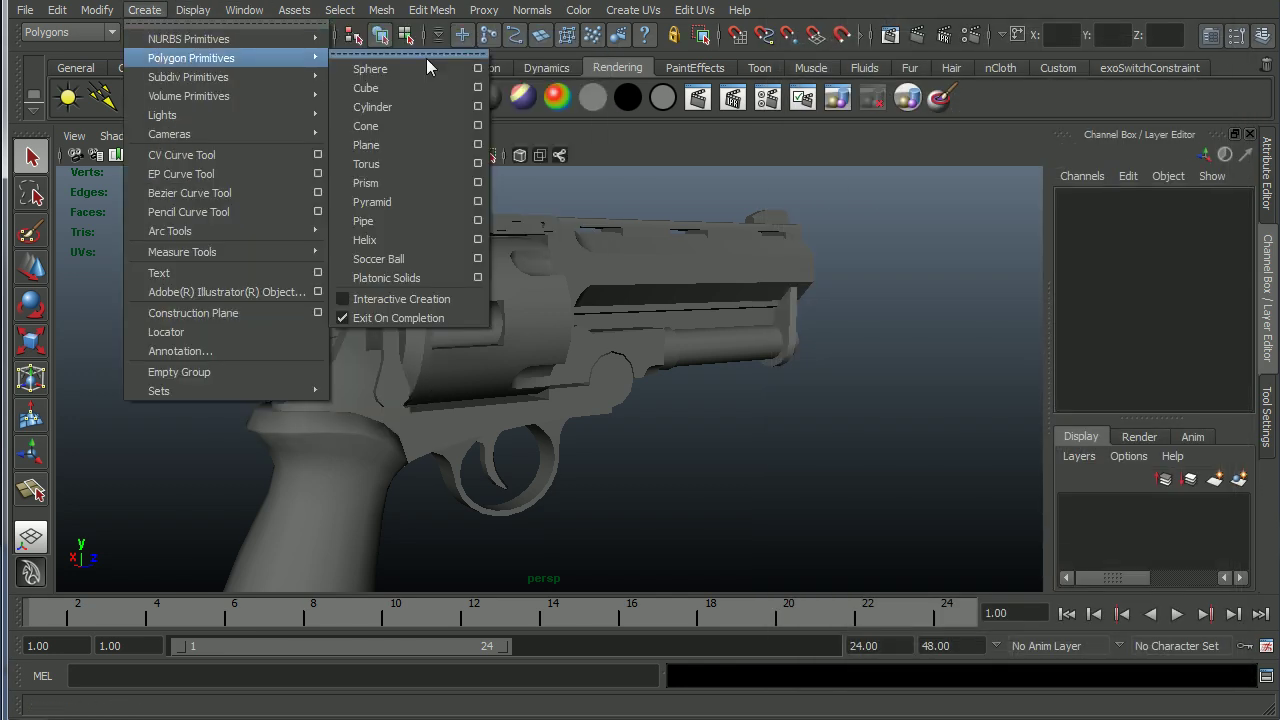
pyautogui.click(478, 144)
pyautogui.doubleClick(983, 88)
pyautogui.write('2')
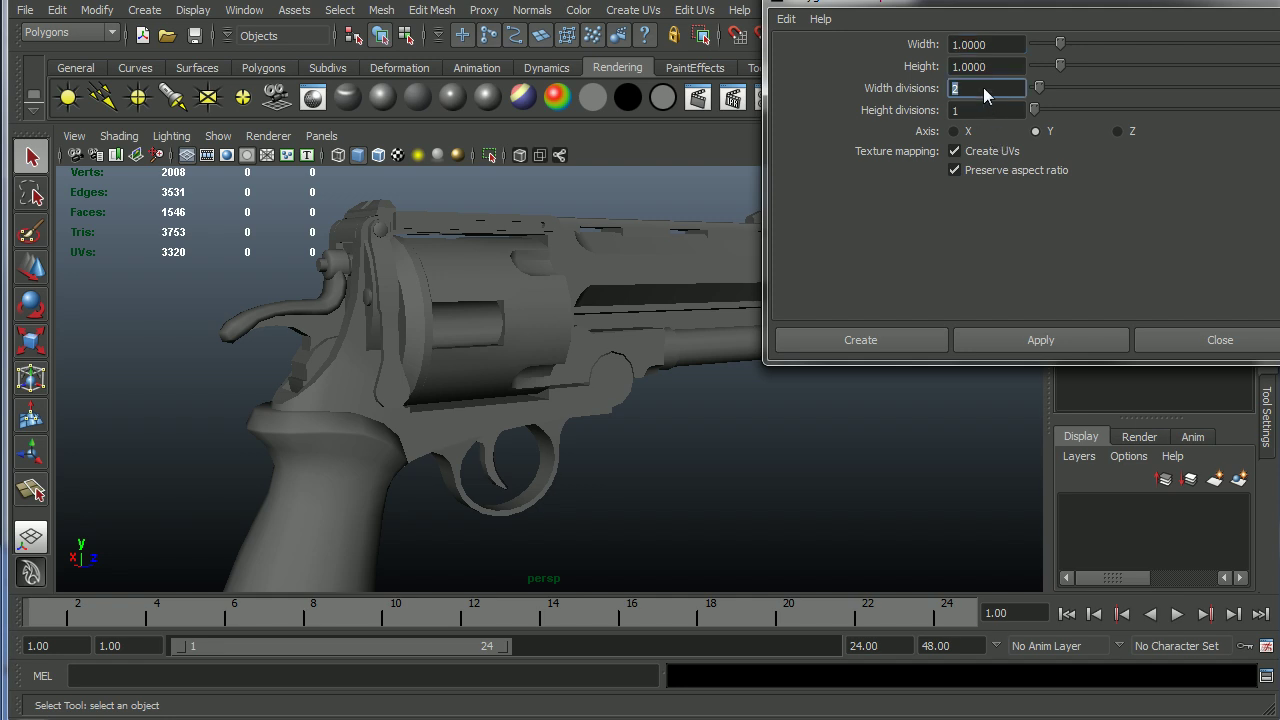
pyautogui.write('1')
pyautogui.press('Tab')
pyautogui.click(832, 338)
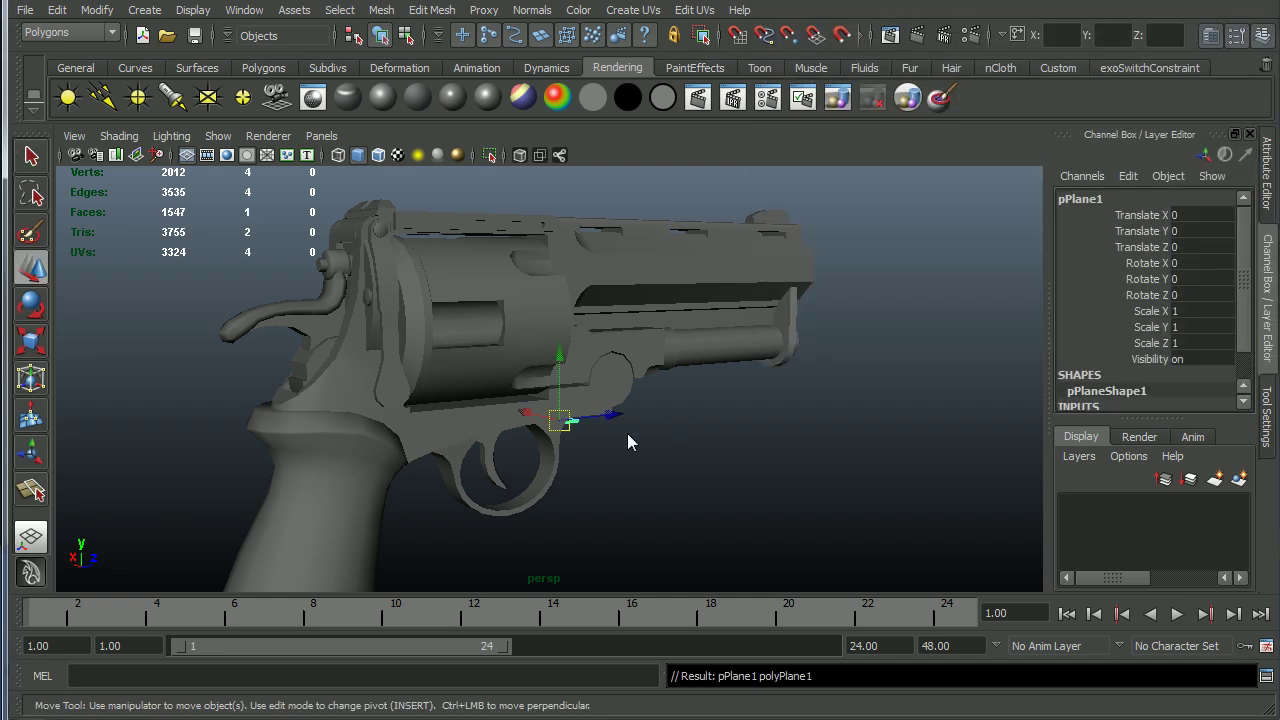
# Step: Move the plane away from the revolver and pull its right corner vertex downward
pyautogui.moveTo(555, 428); pyautogui.dragTo(693, 470)
pyautogui.press('f')
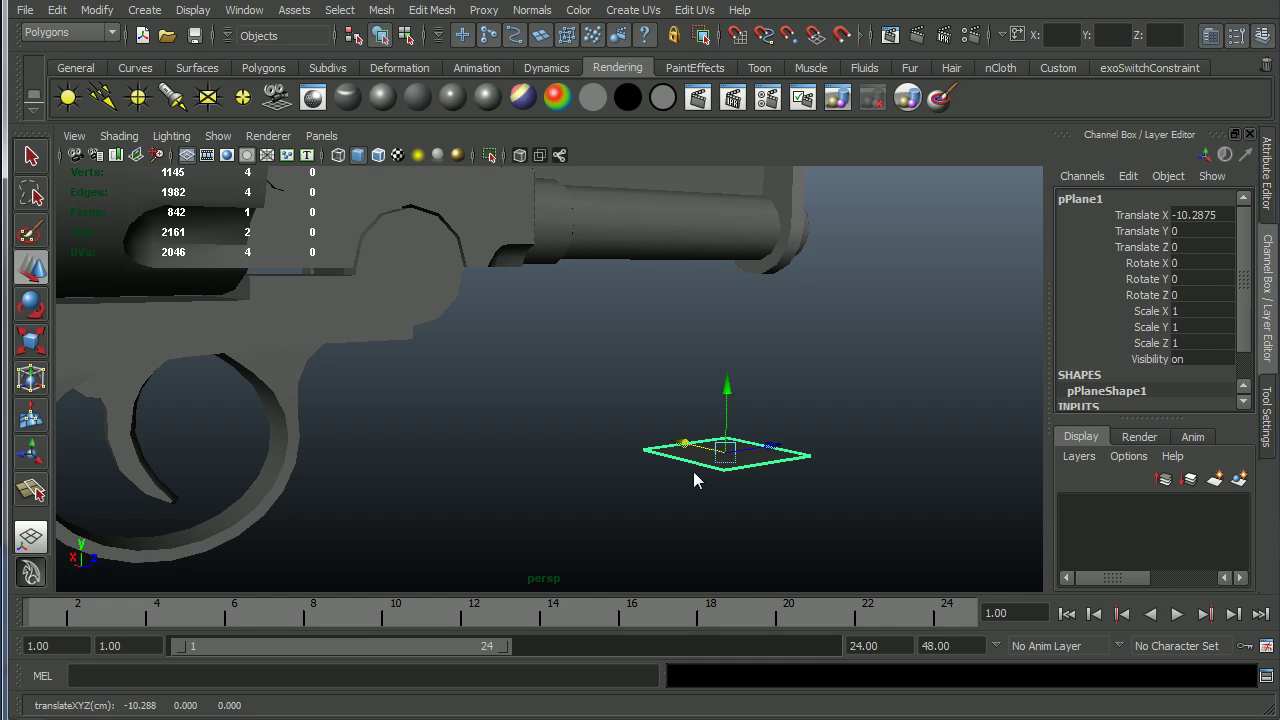
pyautogui.moveTo(693, 410); pyautogui.dragTo(693, 410, button='right')
pyautogui.click(885, 390)
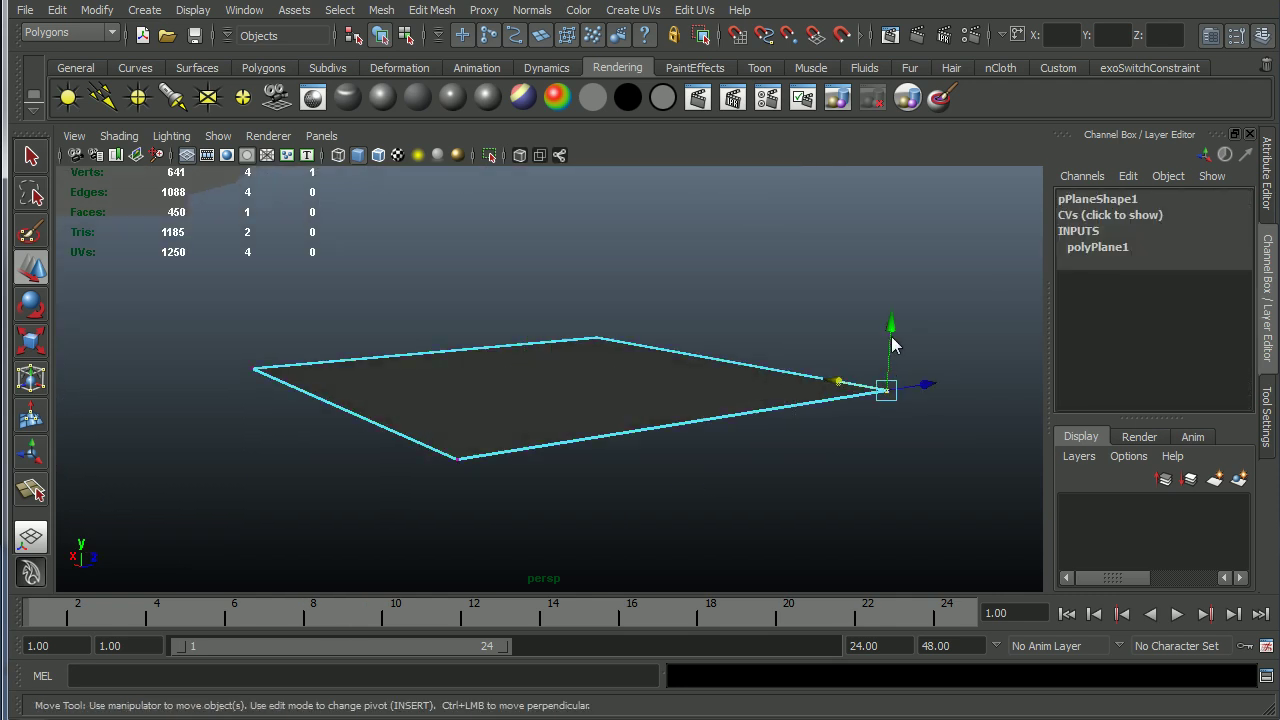
pyautogui.moveTo(891, 336); pyautogui.dragTo(740, 506)
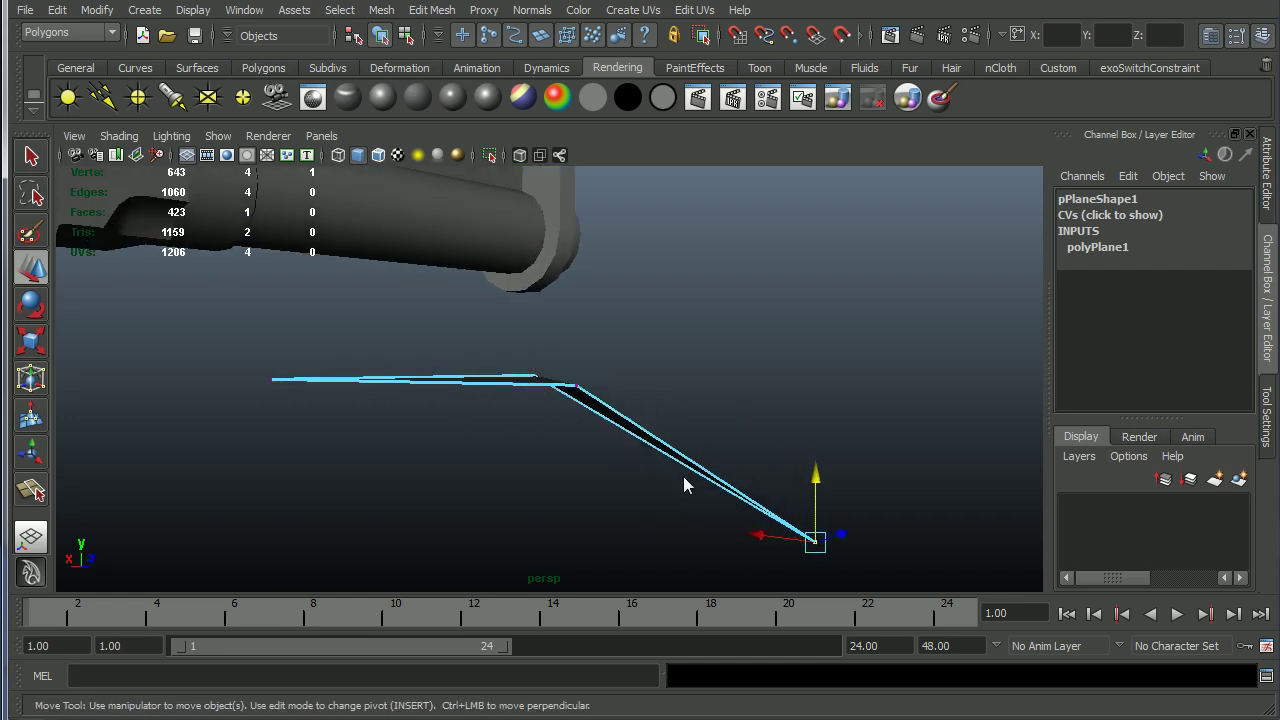
# Step: Inspect the distorted plane from several angles and return to object mode
pyautogui.keyDown('alt'); pyautogui.moveTo(683, 476); pyautogui.dragTo(496, 427); pyautogui.keyUp('alt')
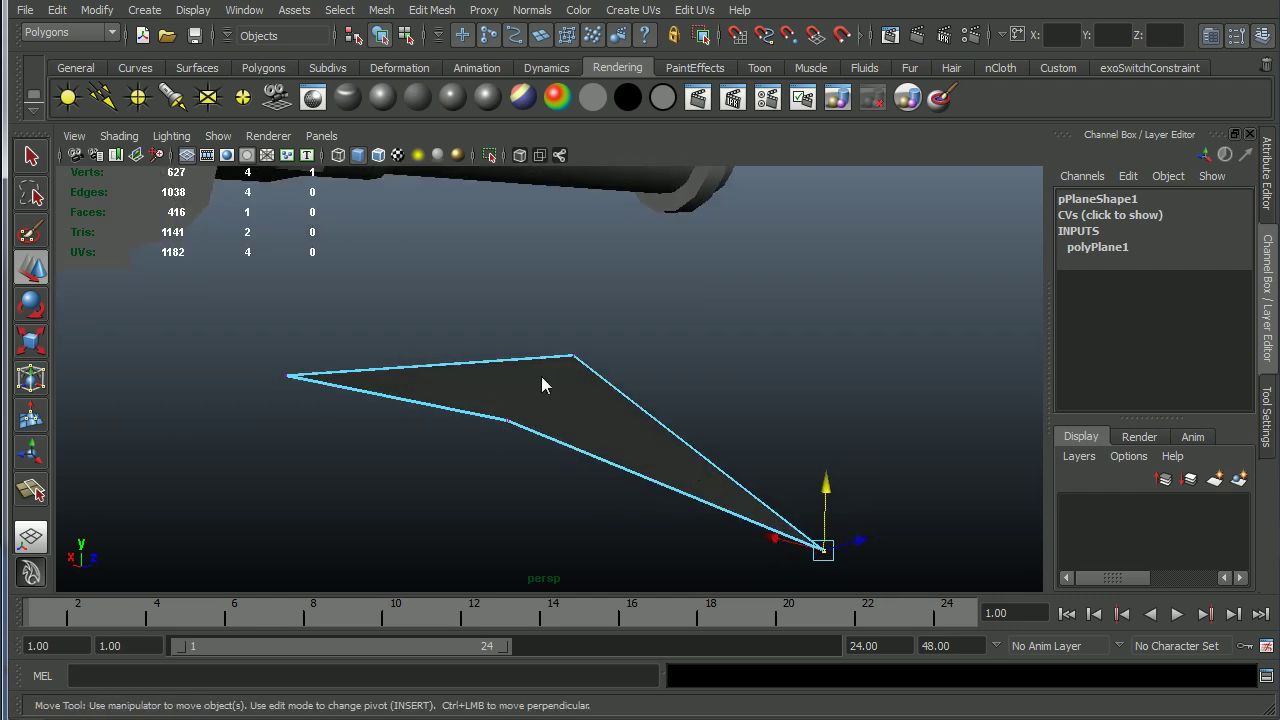
pyautogui.keyDown('alt'); pyautogui.moveTo(569, 423); pyautogui.dragTo(601, 425); pyautogui.keyUp('alt')
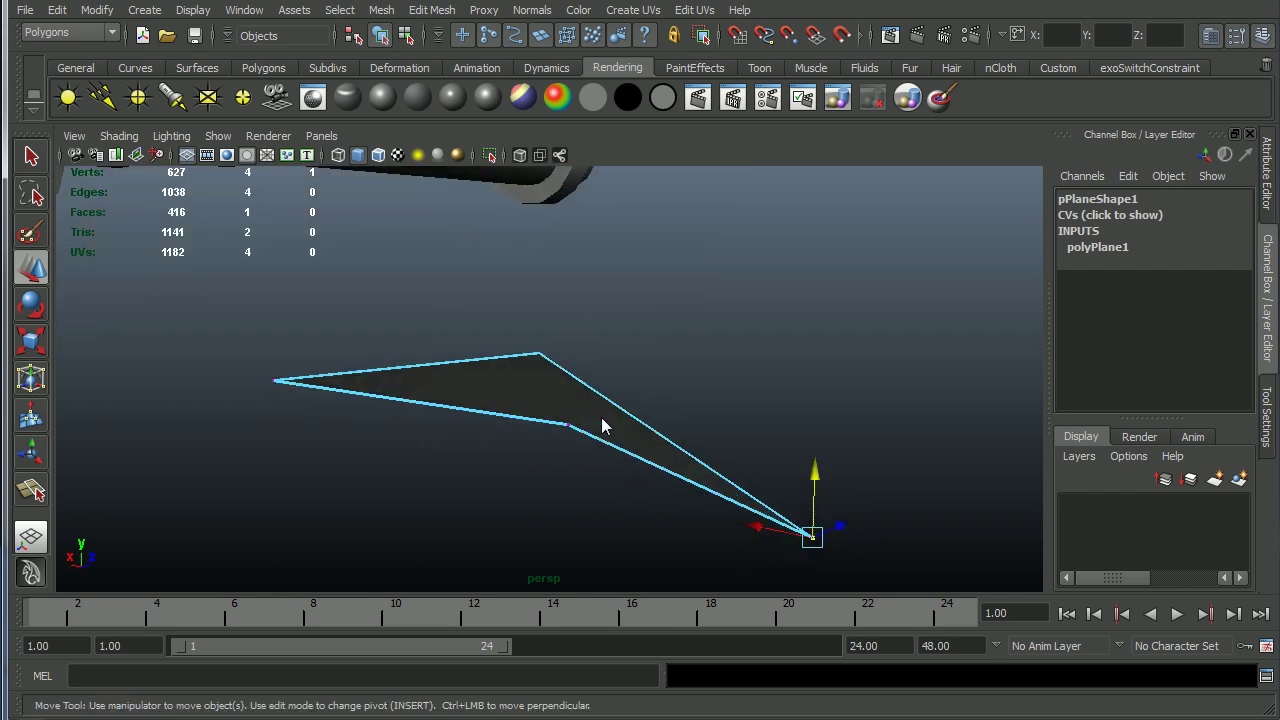
pyautogui.press('F10')
pyautogui.press('F8')
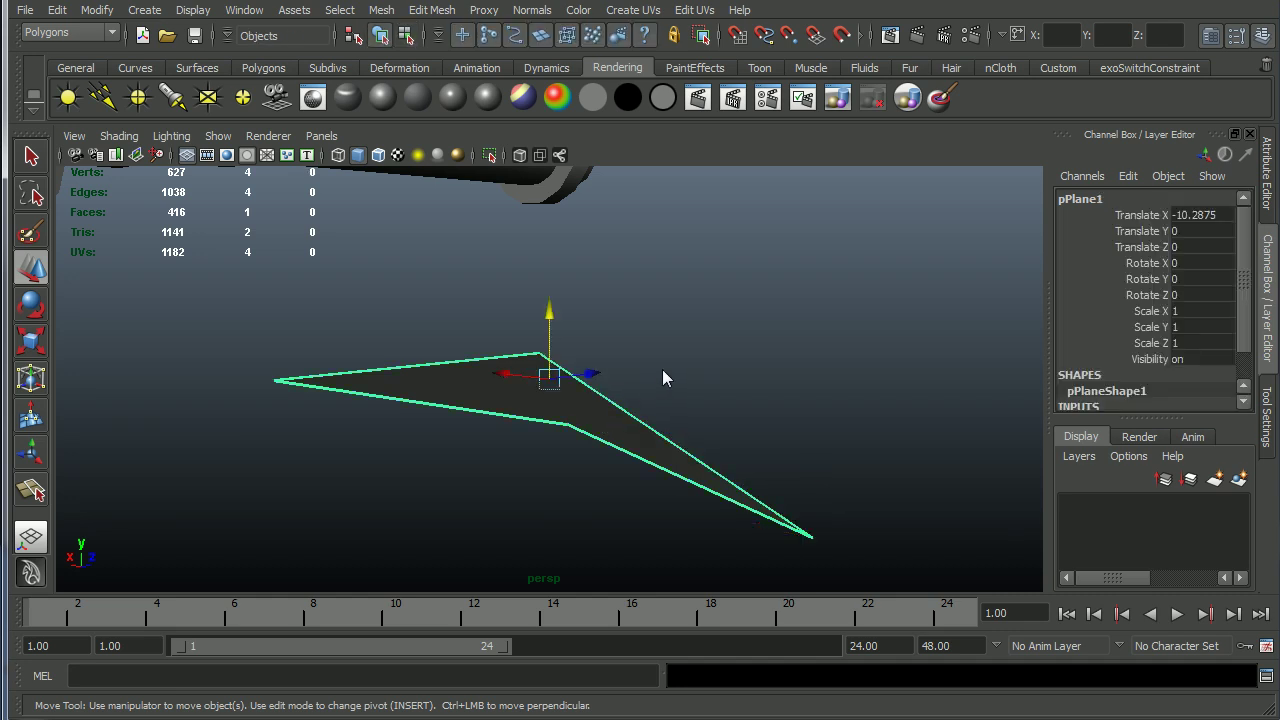
pyautogui.keyDown('alt'); pyautogui.moveTo(692, 392); pyautogui.dragTo(645, 397); pyautogui.keyUp('alt')
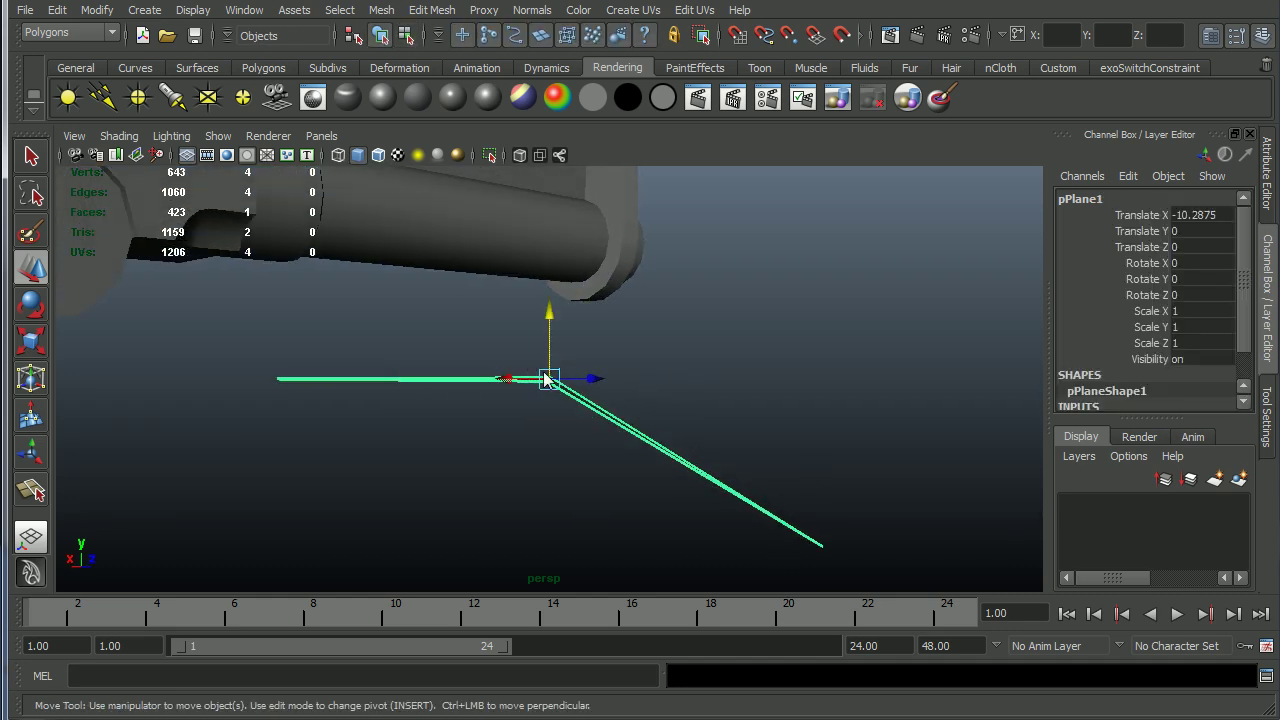
pyautogui.keyDown('alt'); pyautogui.moveTo(558, 350); pyautogui.dragTo(546, 437); pyautogui.keyUp('alt')
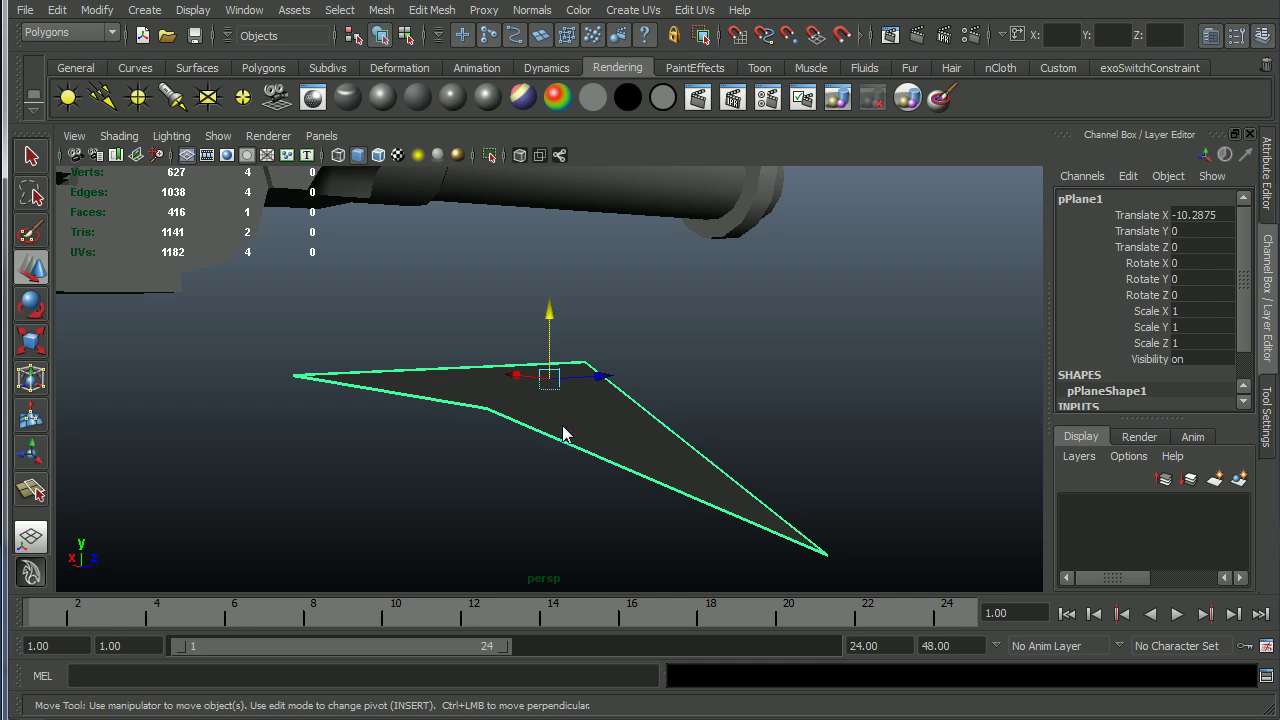
pyautogui.click(381, 10)
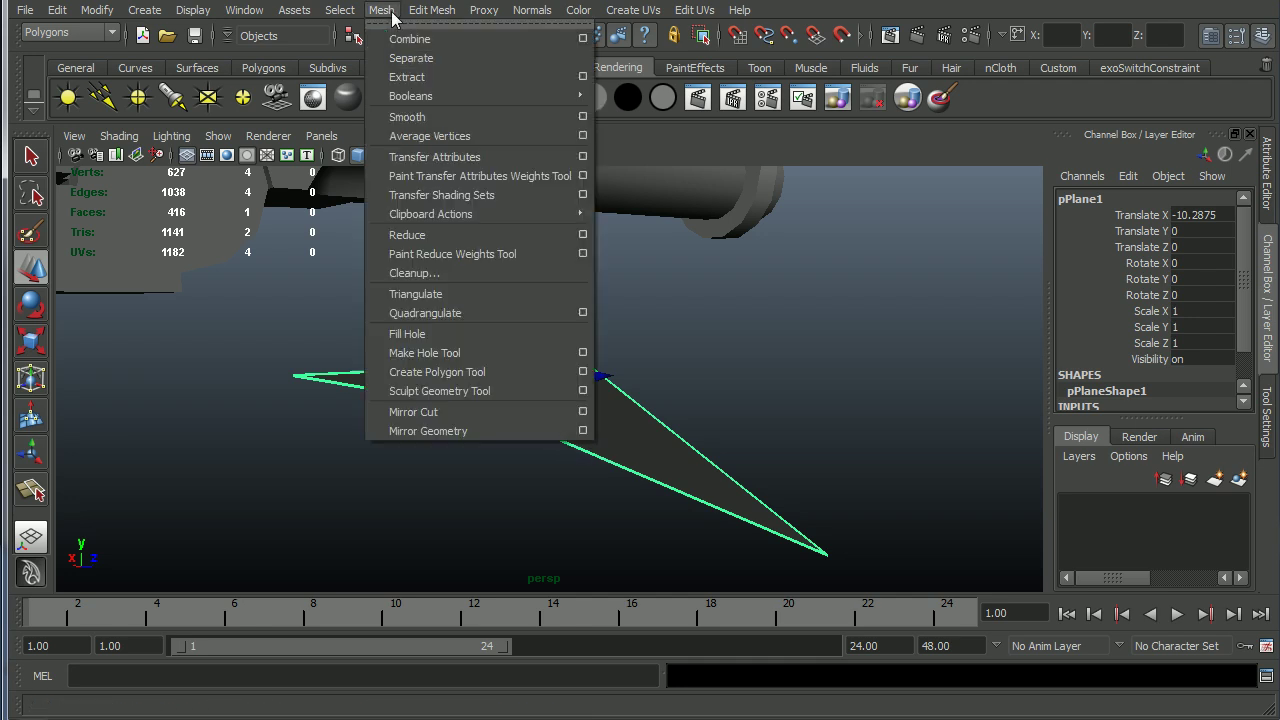
# Step: Triangulate the test plane into two triangles
pyautogui.click(413, 293)
pyautogui.click(393, 379)
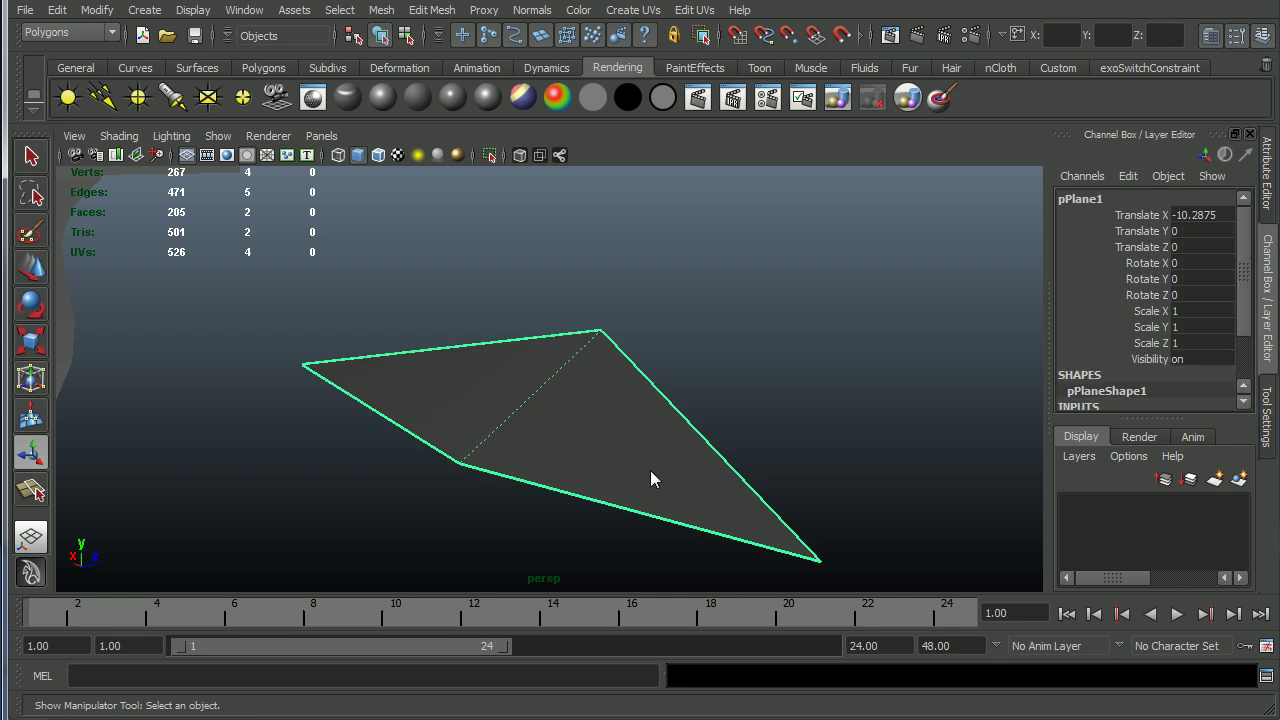
pyautogui.keyDown('alt'); pyautogui.moveTo(650, 478); pyautogui.dragTo(627, 498); pyautogui.keyUp('alt')
# Step: Flip the plane's diagonal edge with Flip Triangle Edge and inspect the result
pyautogui.press('F10')
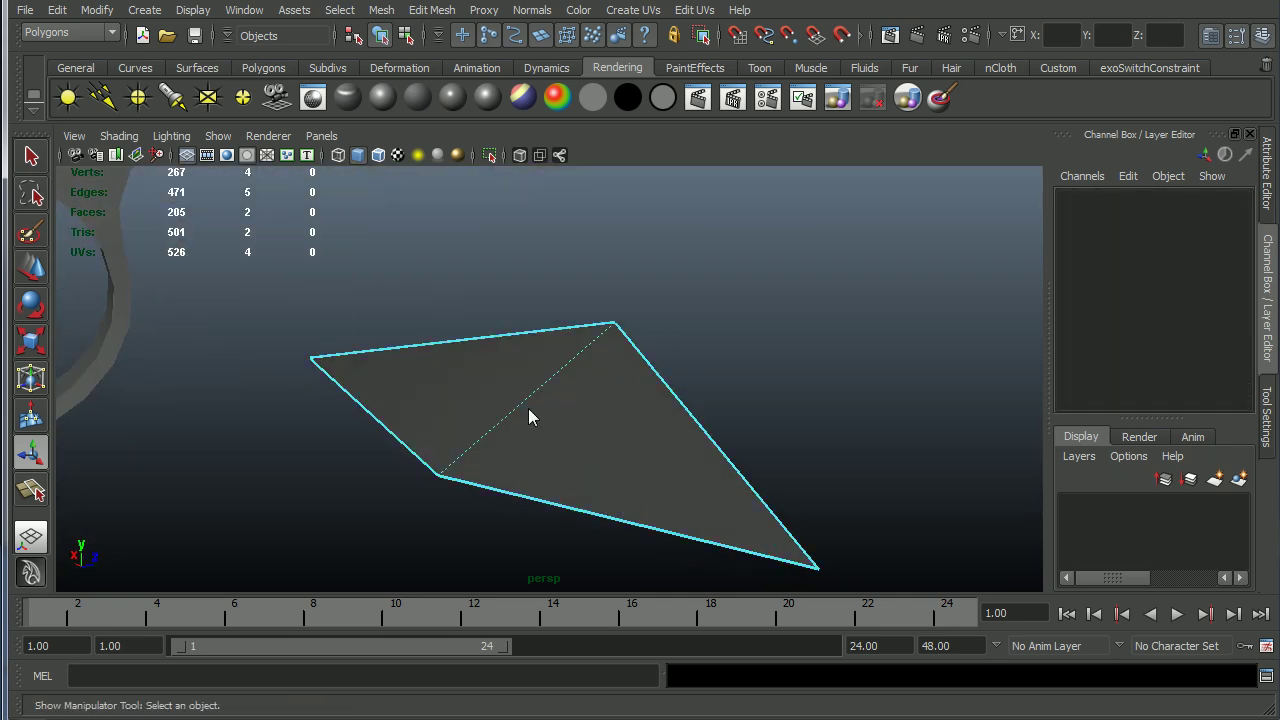
pyautogui.click(513, 413)
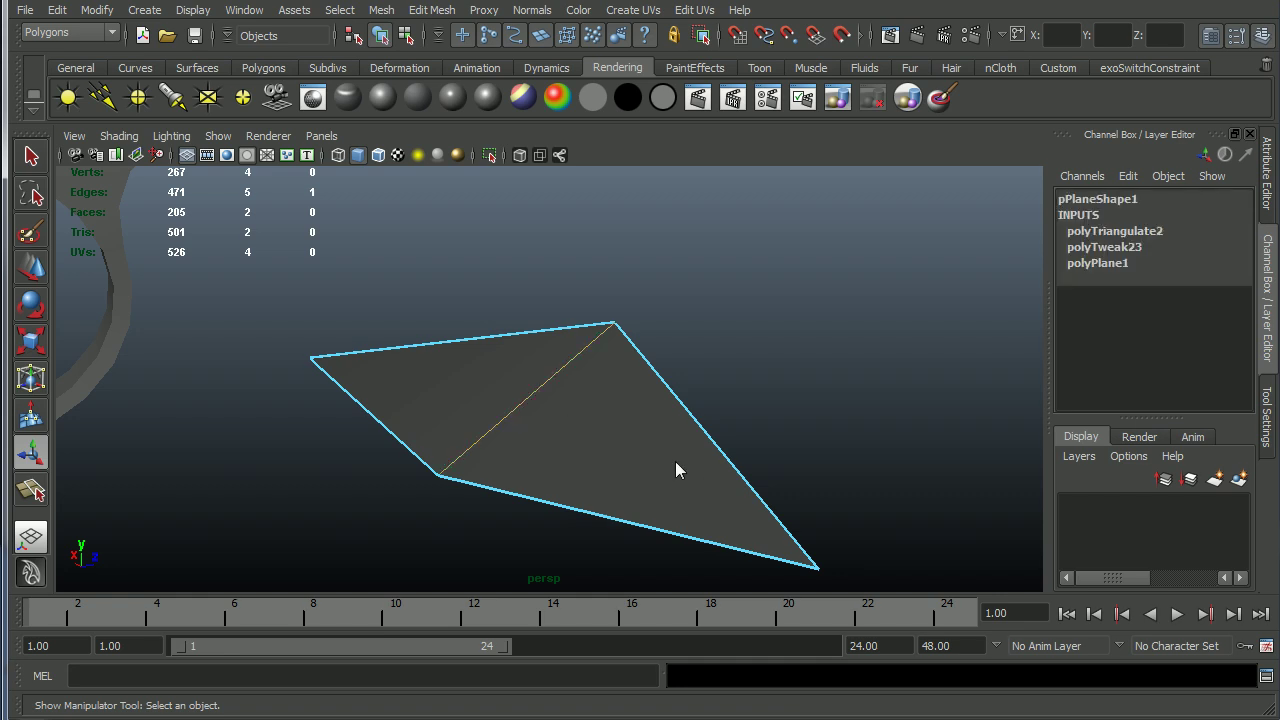
pyautogui.click(432, 10)
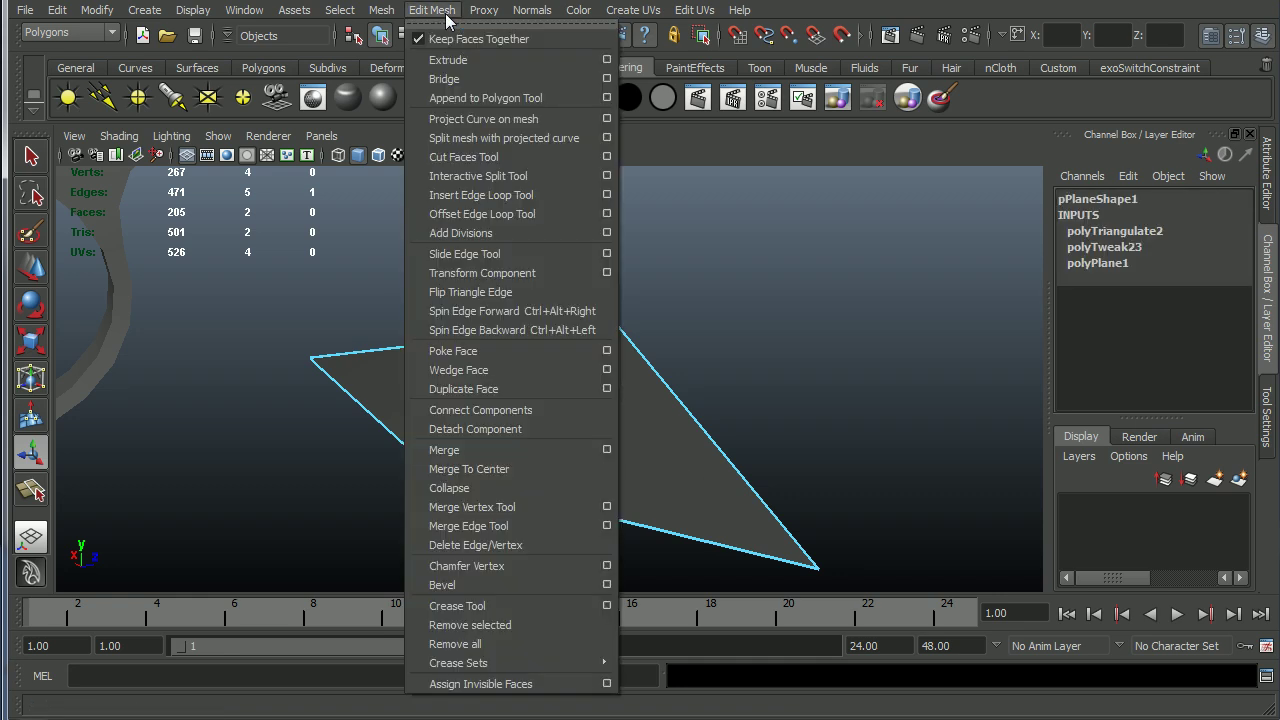
pyautogui.click(474, 293)
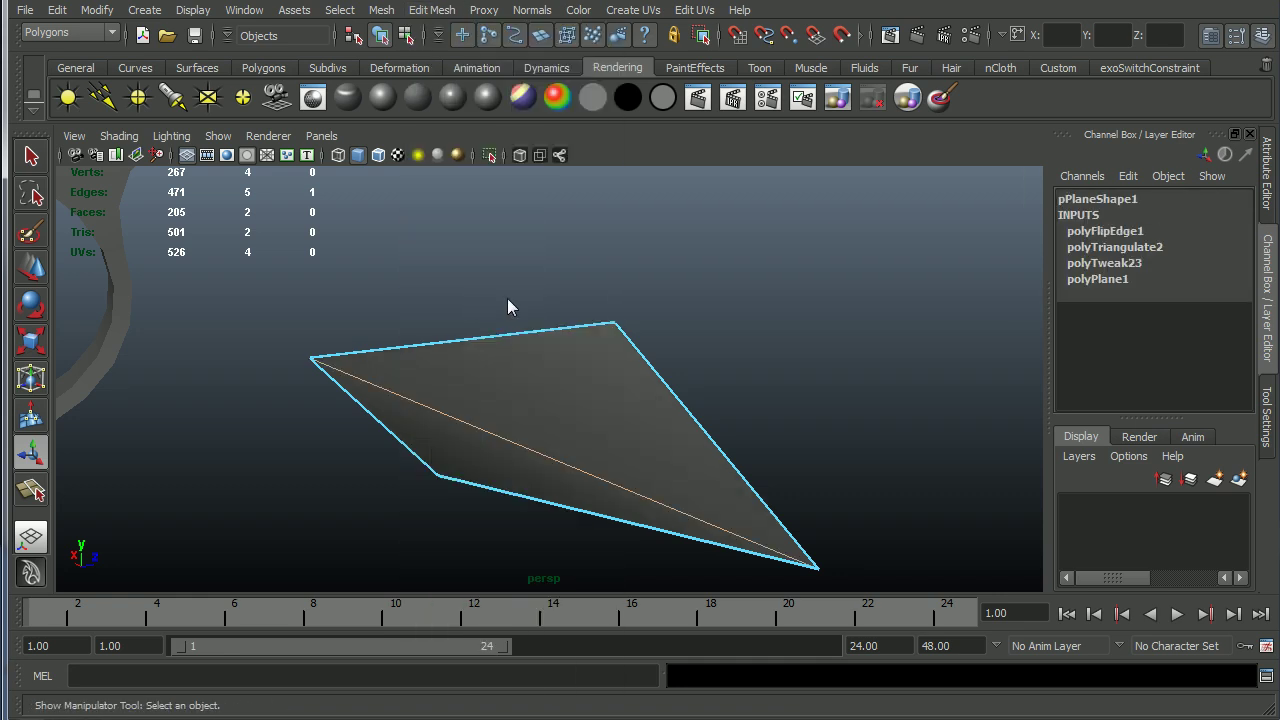
pyautogui.press('F8')
pyautogui.click(810, 395)
pyautogui.keyDown('alt'); pyautogui.moveTo(804, 417); pyautogui.dragTo(614, 369); pyautogui.keyUp('alt')
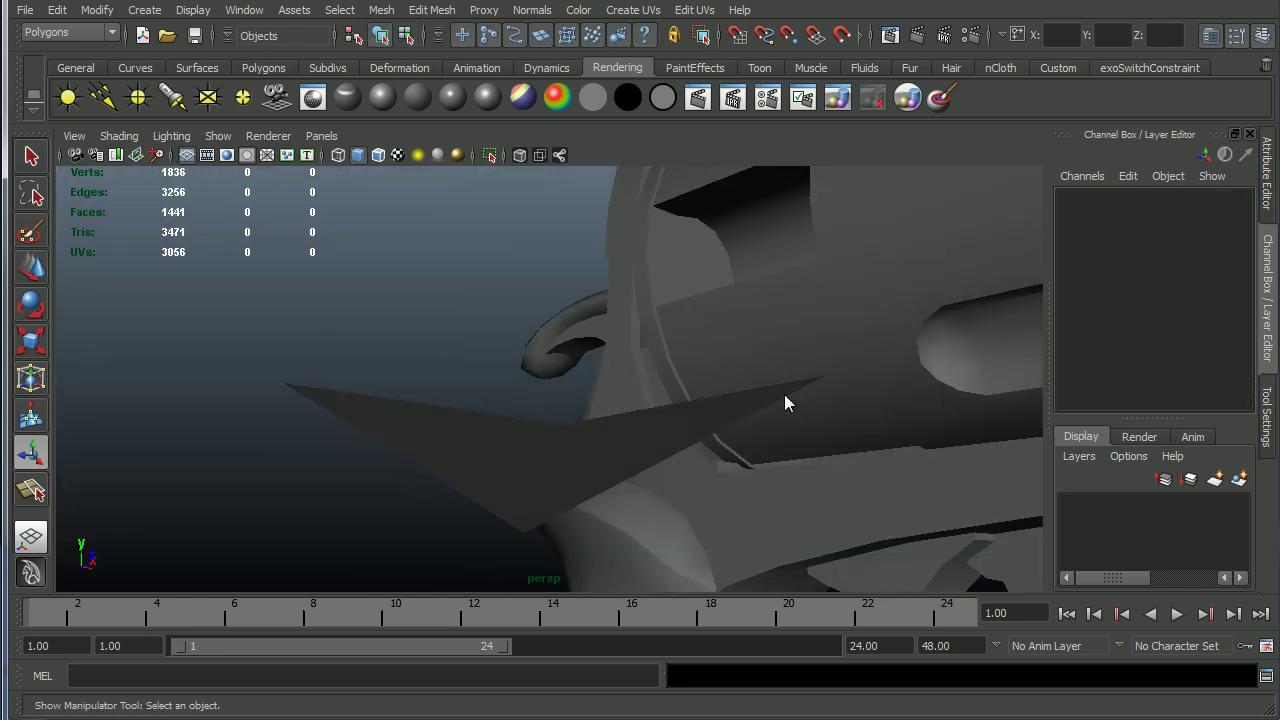
pyautogui.keyDown('alt'); pyautogui.moveTo(498, 476); pyautogui.dragTo(680, 501); pyautogui.keyUp('alt')
# Step: Undo the diagonal flip and inspect the plane again
pyautogui.click(680, 501)
pyautogui.press('F8')
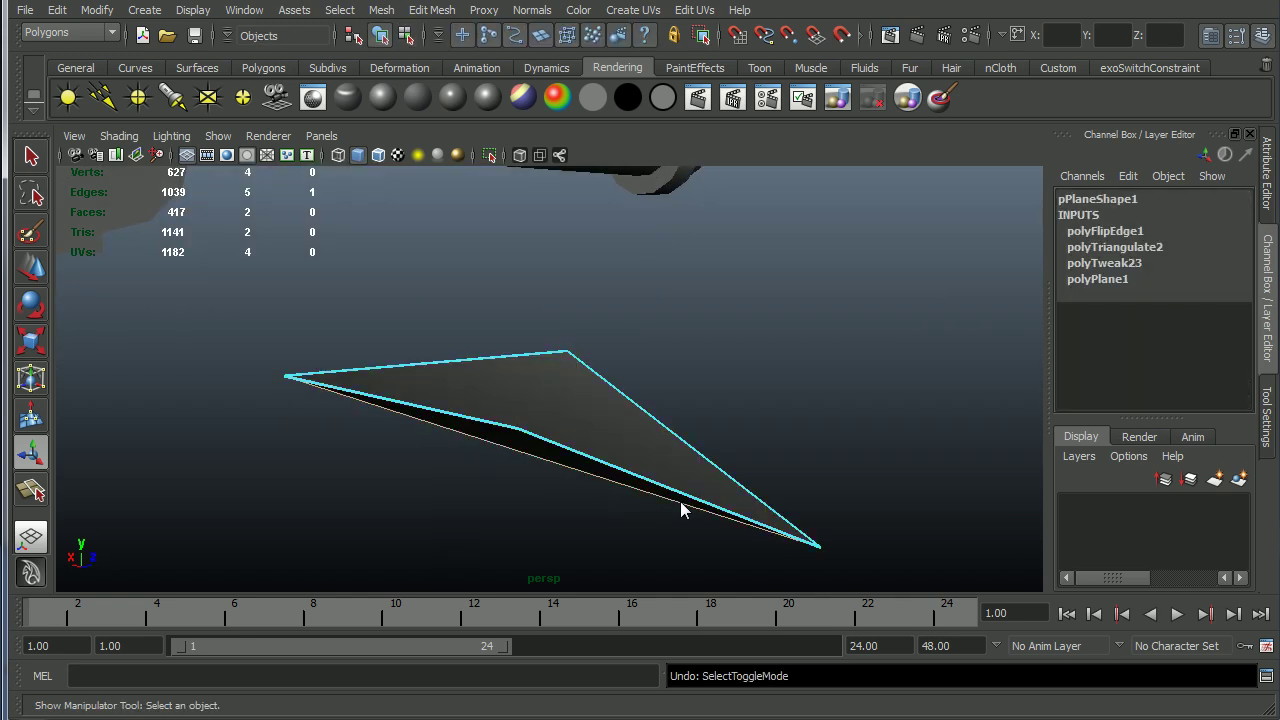
pyautogui.hotkey('ctrl', 'z')
pyautogui.keyDown('alt'); pyautogui.moveTo(680, 501); pyautogui.dragTo(468, 427); pyautogui.keyUp('alt')
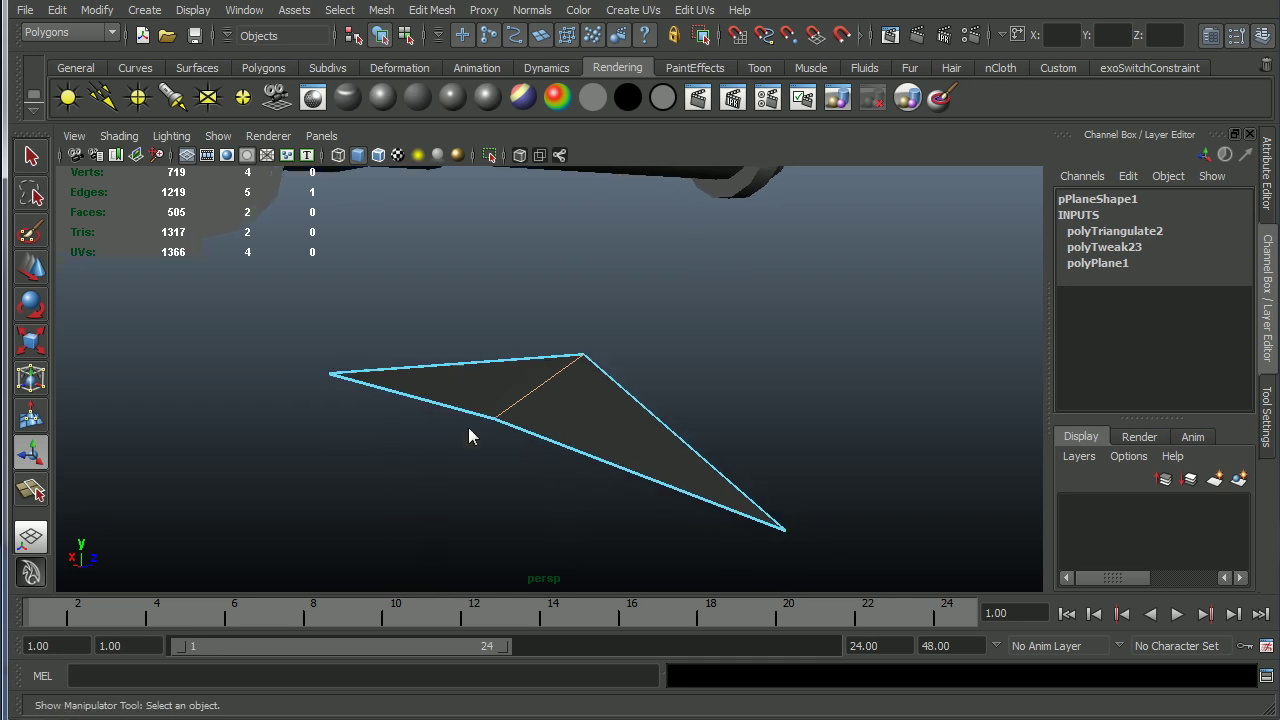
pyautogui.moveTo(427, 372)
pyautogui.keyDown('alt'); pyautogui.mouseDown()
pyautogui.moveTo(477, 386)
pyautogui.moveTo(416, 392)
pyautogui.mouseUp(); pyautogui.keyUp('alt')
pyautogui.moveTo(473, 435)
pyautogui.keyDown('alt'); pyautogui.mouseDown()
pyautogui.moveTo(492, 403)
pyautogui.moveTo(483, 437)
pyautogui.mouseUp(); pyautogui.keyUp('alt')
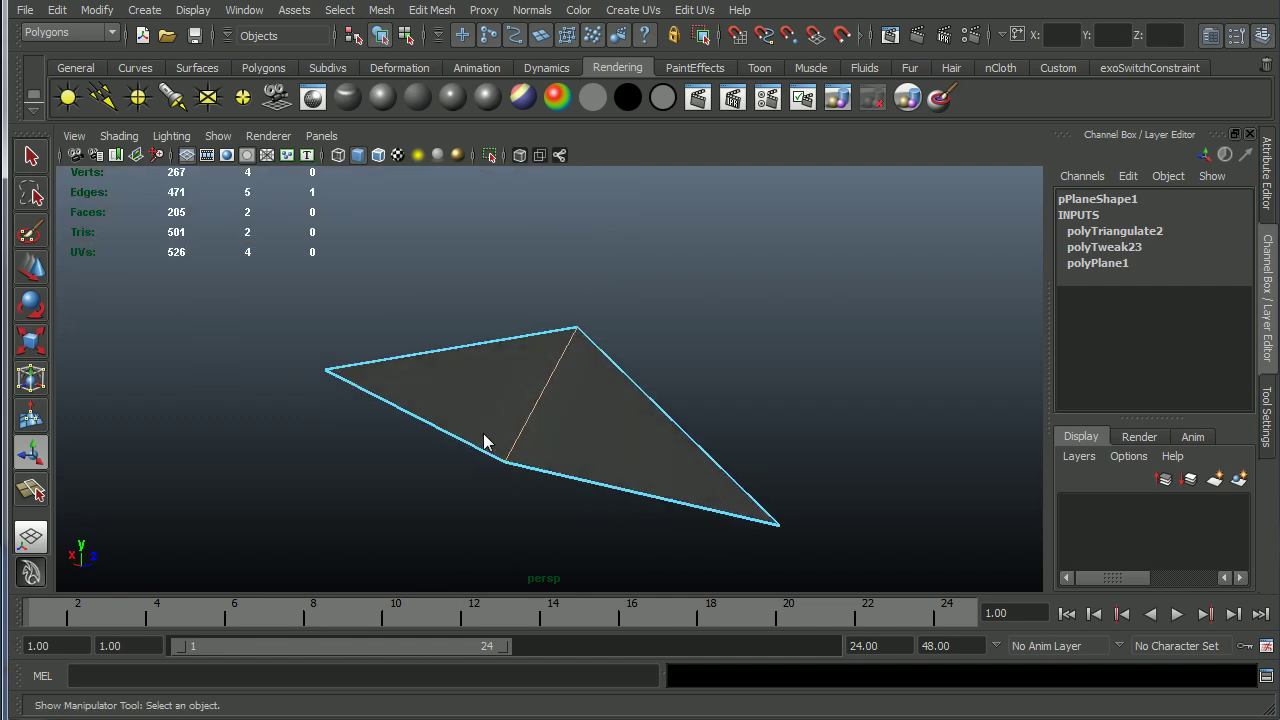
# Step: Select the whole test plane and delete it
pyautogui.press('F8')
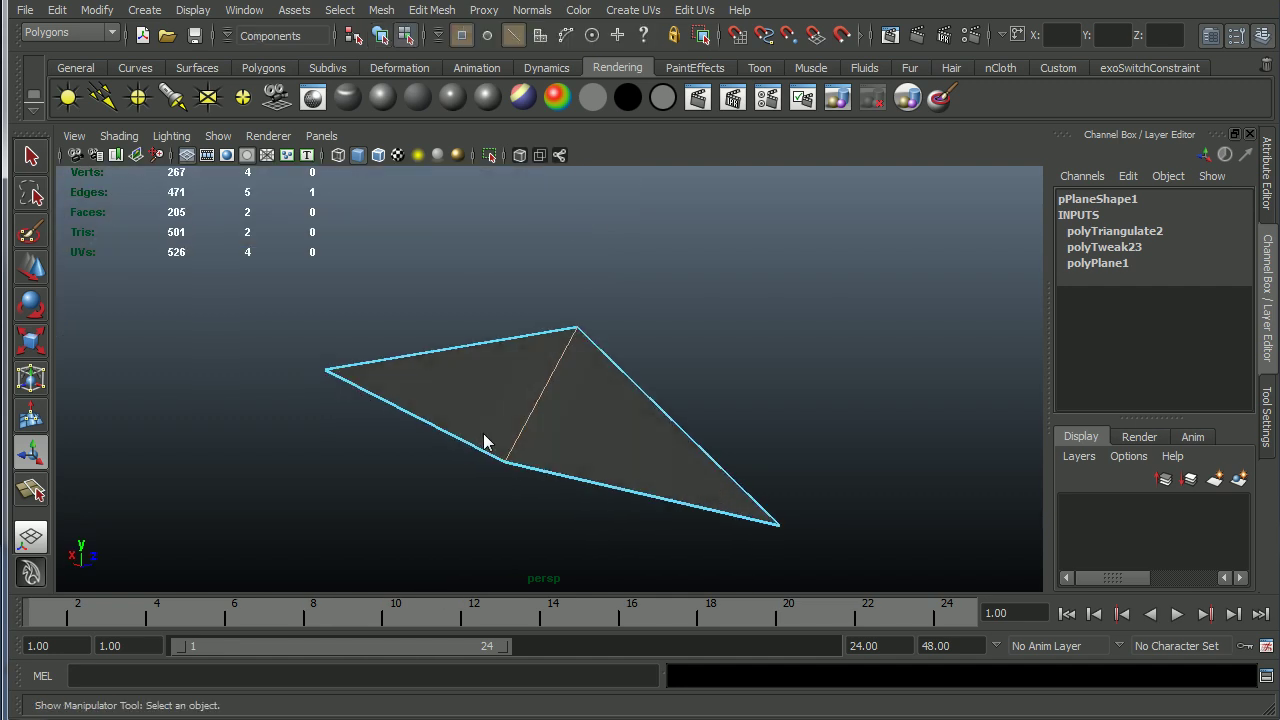
pyautogui.press('F8')
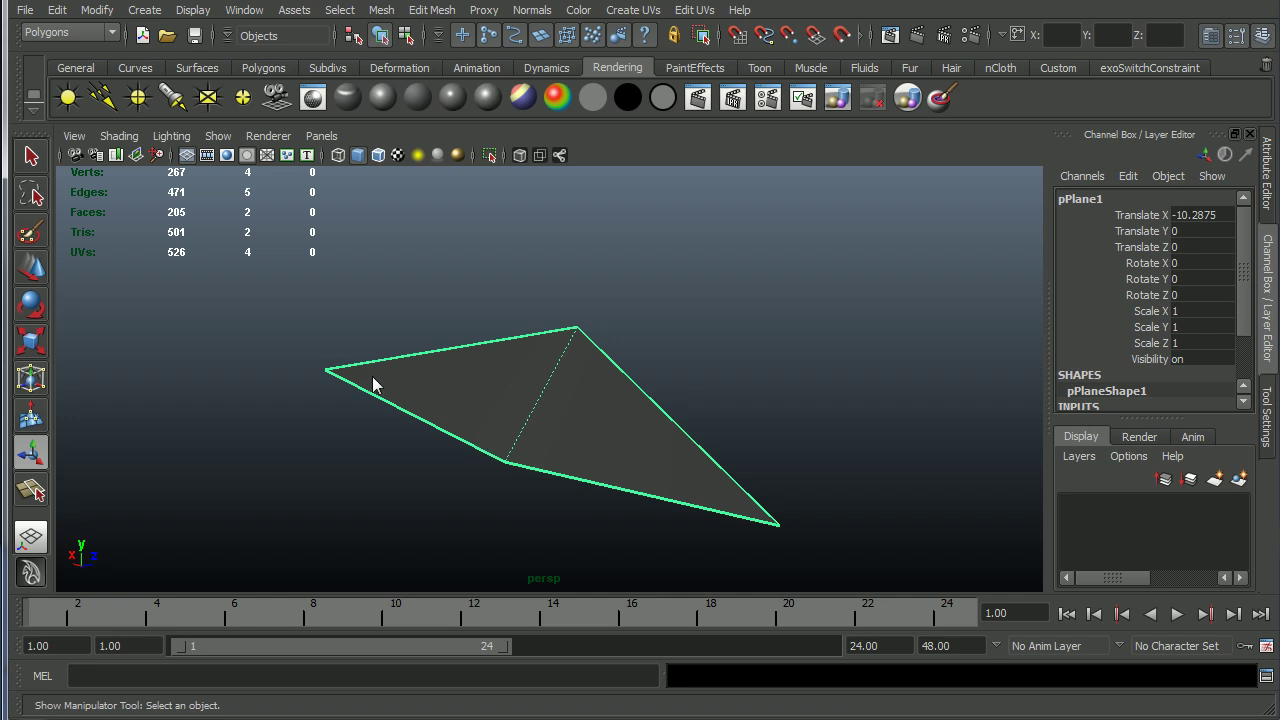
pyautogui.press('Delete')
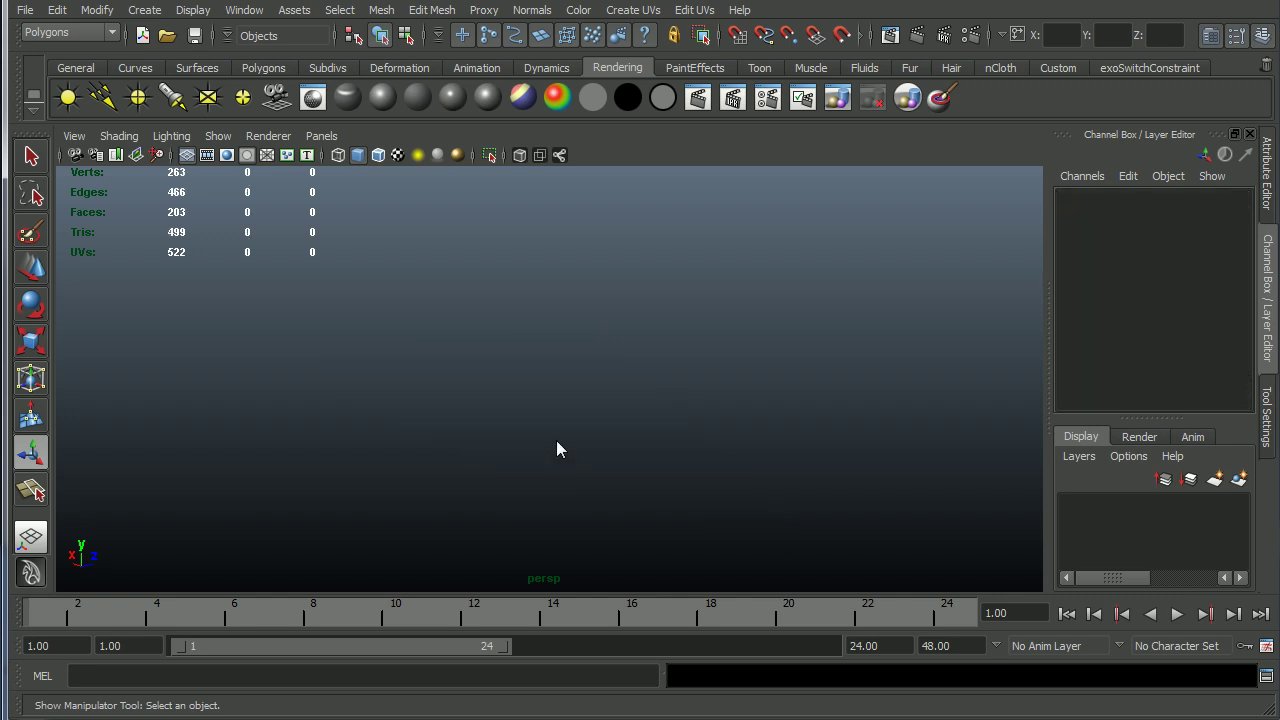
# Step: Open Mesh Cleanup options and tick 'Lamina faces (faces sharing all edges)'
pyautogui.click(381, 10)
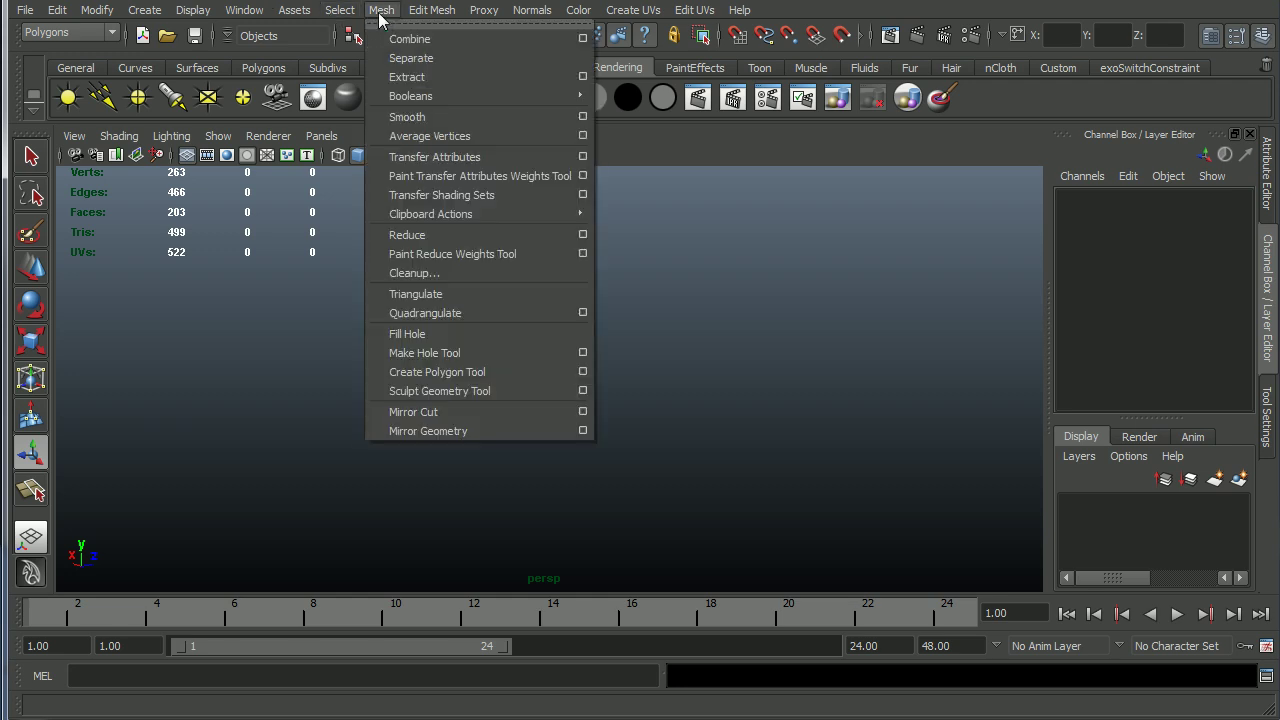
pyautogui.click(442, 266)
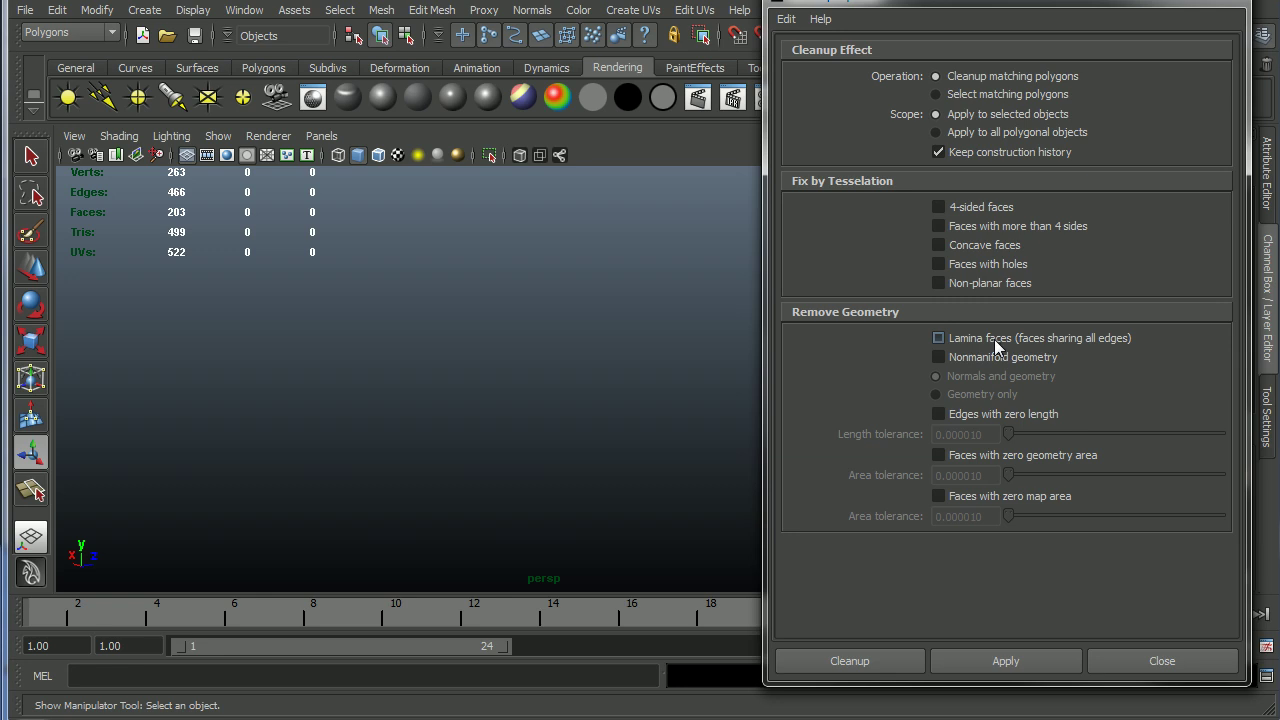
pyautogui.click(938, 338)
# Step: Create a polygon plane with 2 width divisions and 1 height division
pyautogui.click(245, 12)
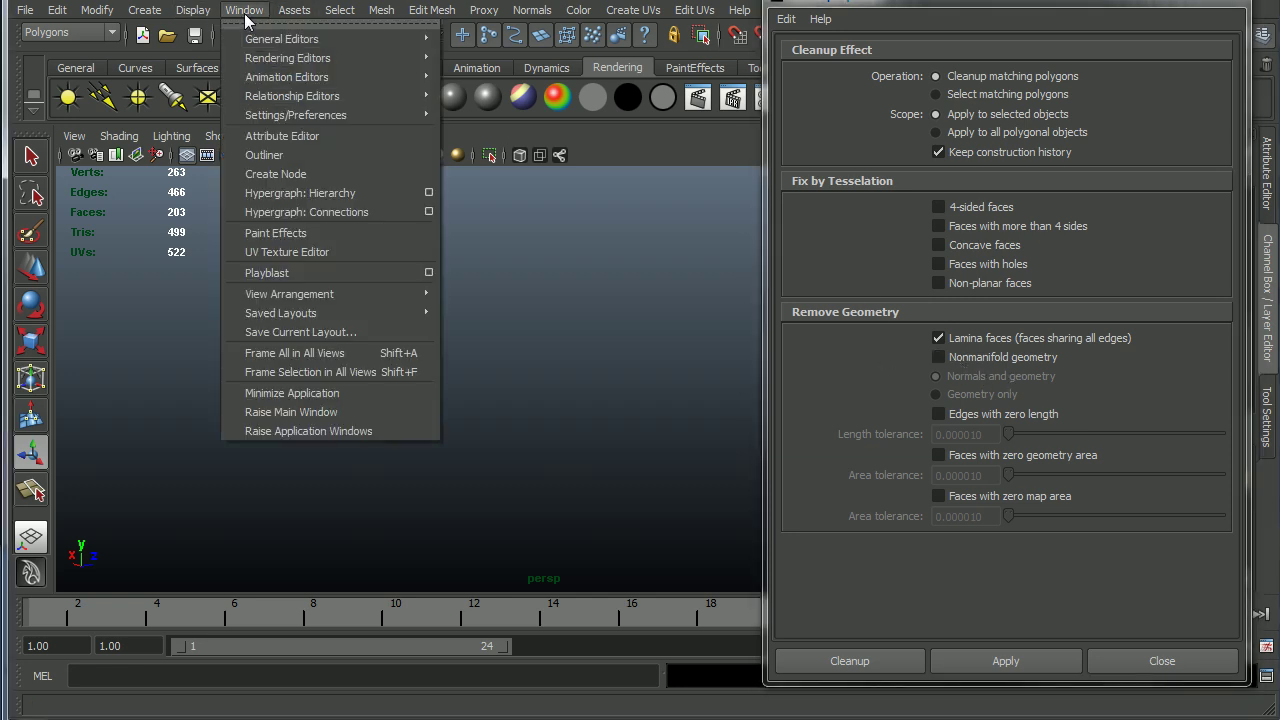
pyautogui.moveTo(145, 10)
pyautogui.moveTo(200, 39)
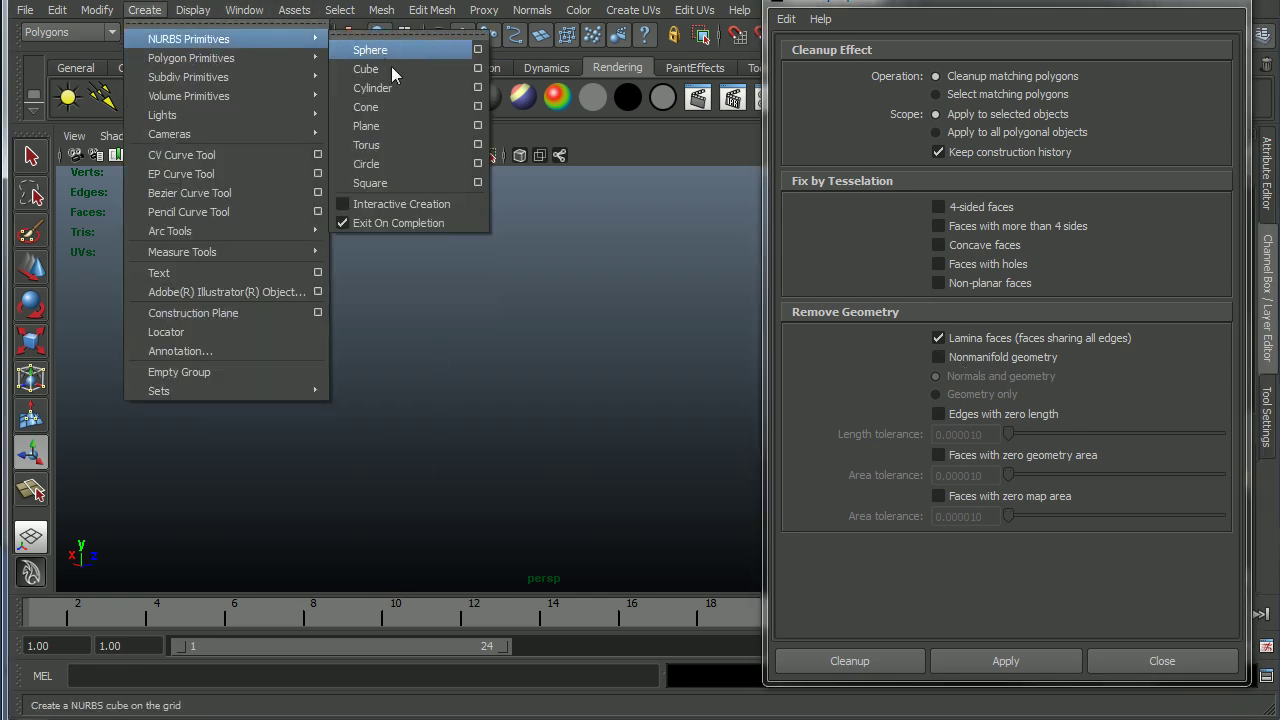
pyautogui.moveTo(262, 58)
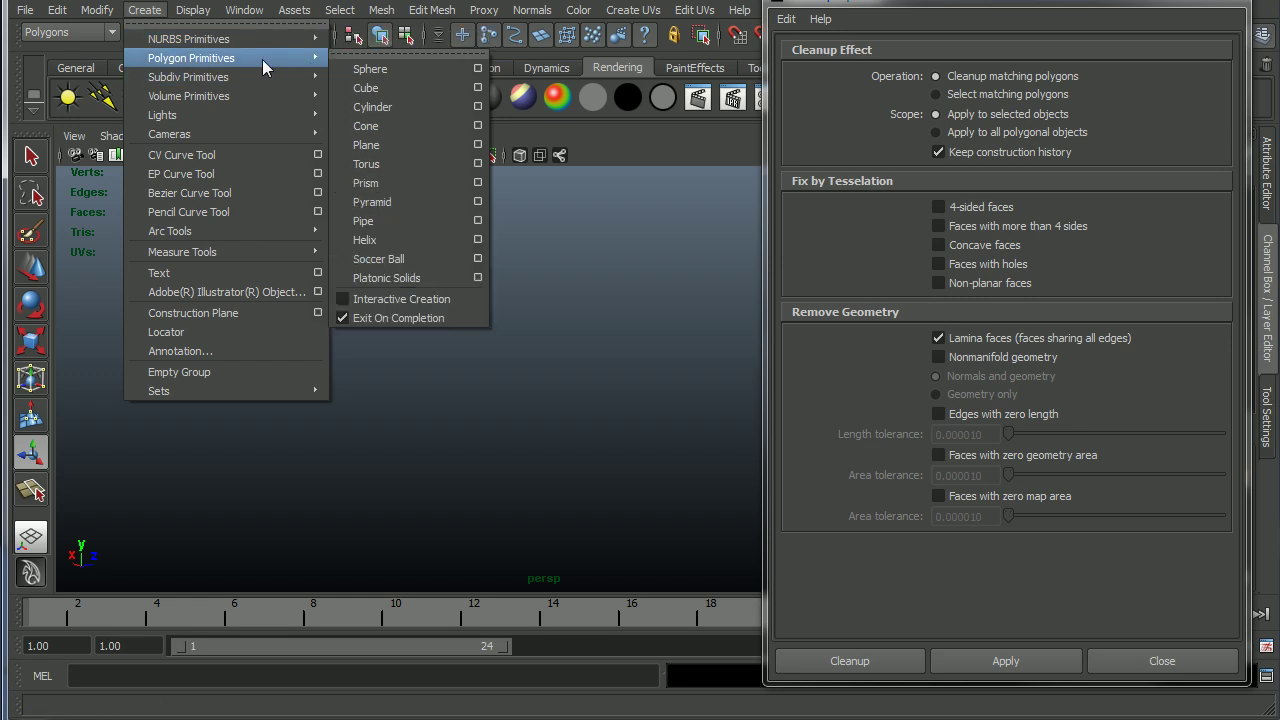
pyautogui.click(475, 145)
pyautogui.doubleClick(993, 90)
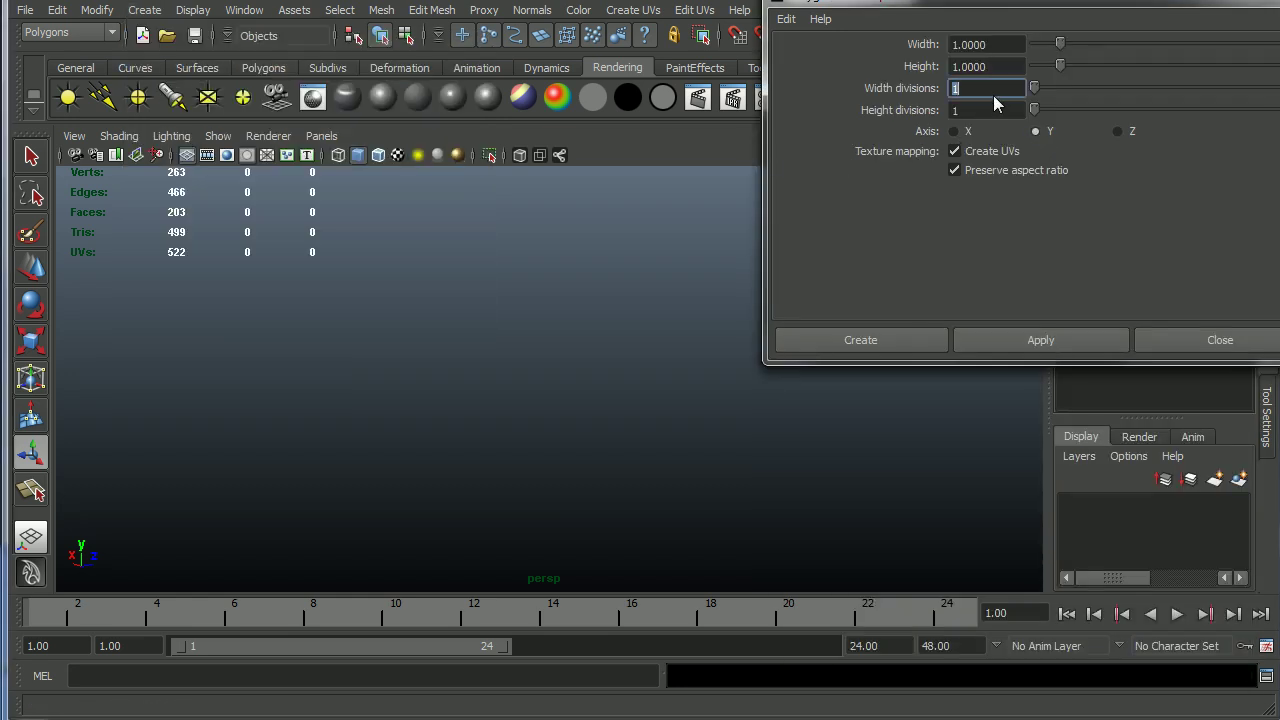
pyautogui.write('2')
pyautogui.press('Tab')
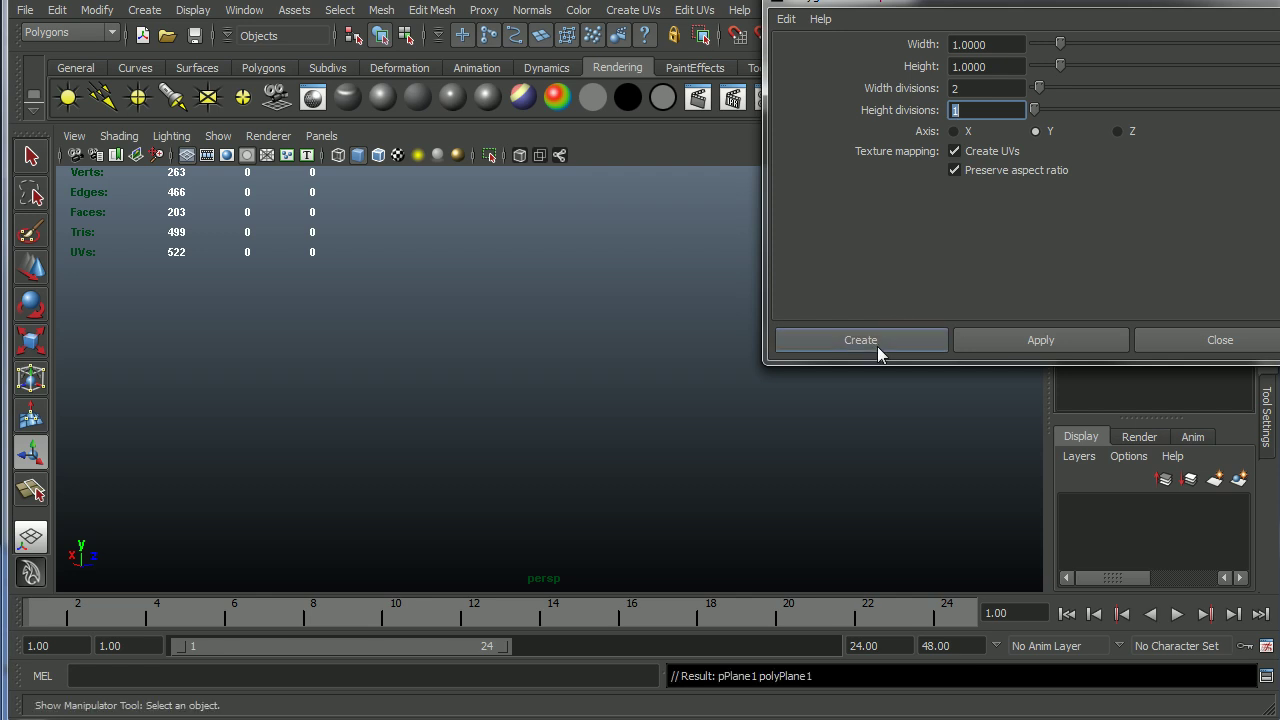
pyautogui.click(877, 342)
# Step: Move the plane to Translate X -10.60898, frame it, and select its middle edge
pyautogui.keyDown('alt'); pyautogui.moveTo(670, 454); pyautogui.dragTo(244, 391); pyautogui.keyUp('alt')
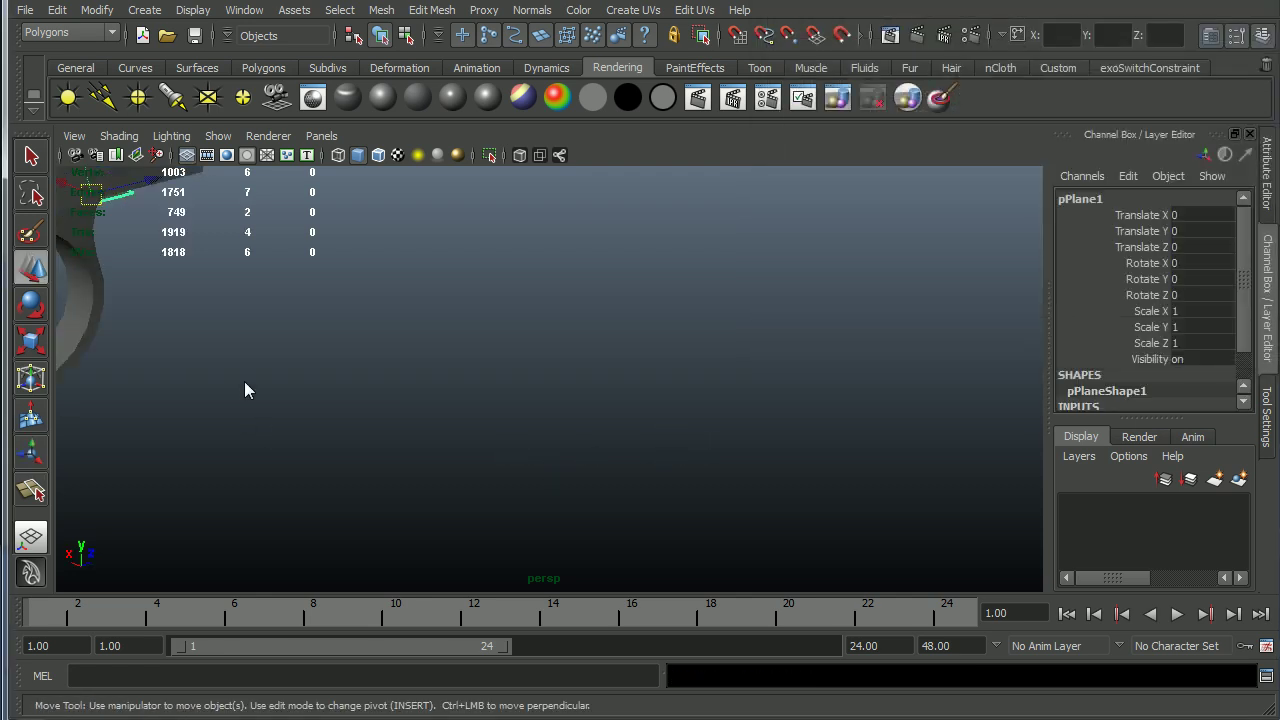
pyautogui.moveTo(66, 191); pyautogui.dragTo(142, 211)
pyautogui.press('f')
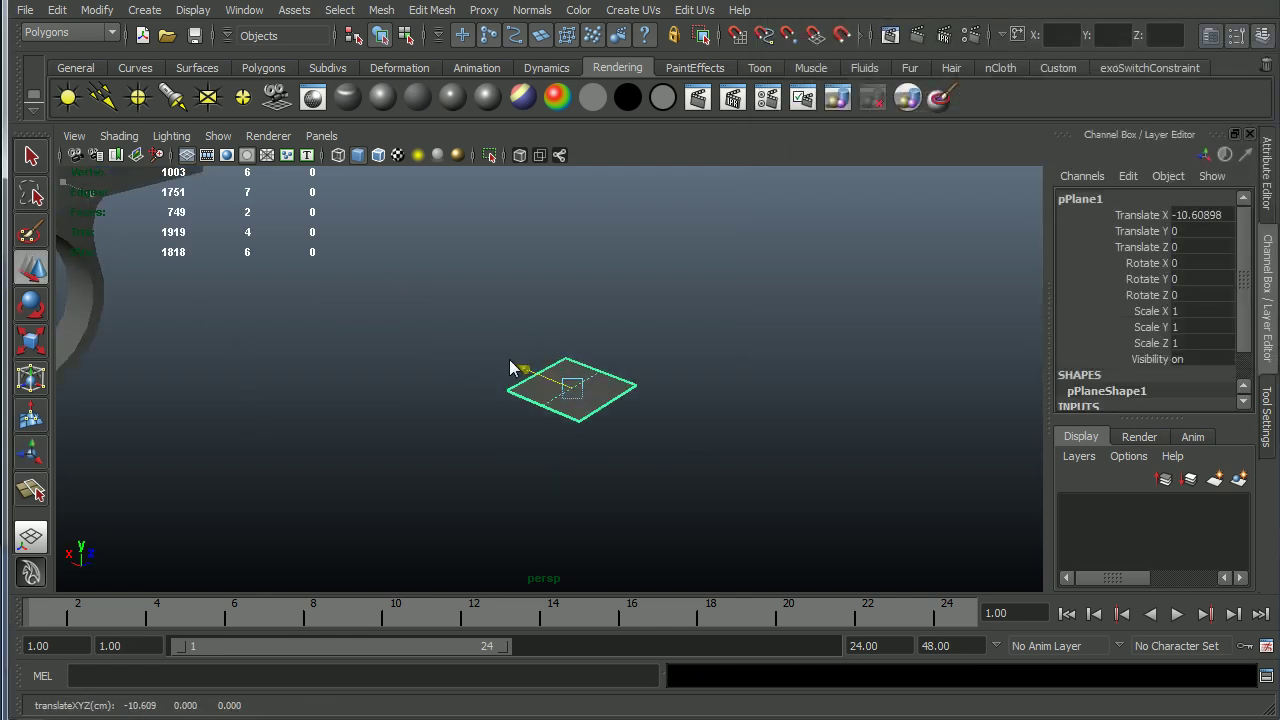
pyautogui.keyDown('alt'); pyautogui.moveTo(614, 432); pyautogui.dragTo(645, 425, button='right'); pyautogui.keyUp('alt')
pyautogui.keyDown('alt'); pyautogui.moveTo(645, 425); pyautogui.dragTo(571, 434); pyautogui.keyUp('alt')
pyautogui.moveTo(571, 434); pyautogui.dragTo(393, 424)
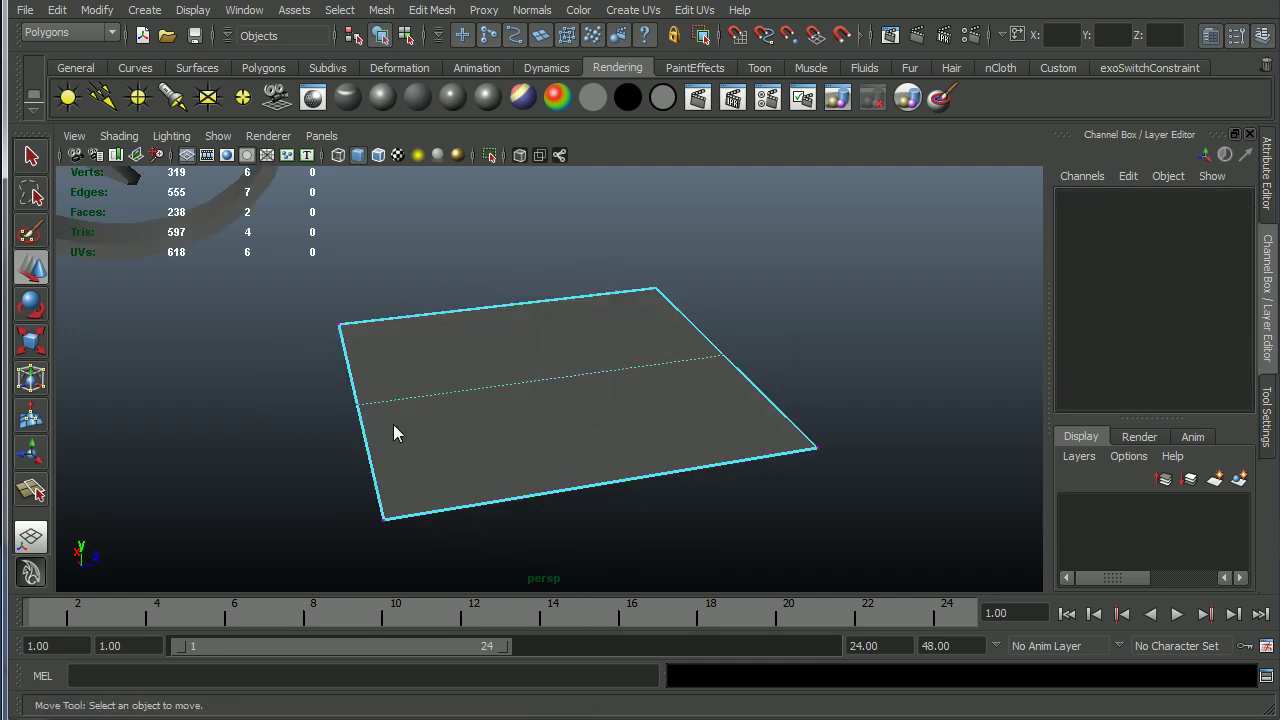
pyautogui.click(447, 396)
# Step: Extrude the plane's middle edge and raise it straight up into a thin wall
pyautogui.keyDown('alt'); pyautogui.moveTo(560, 397); pyautogui.dragTo(586, 430); pyautogui.keyUp('alt')
pyautogui.hotkey('ctrl', 'e')
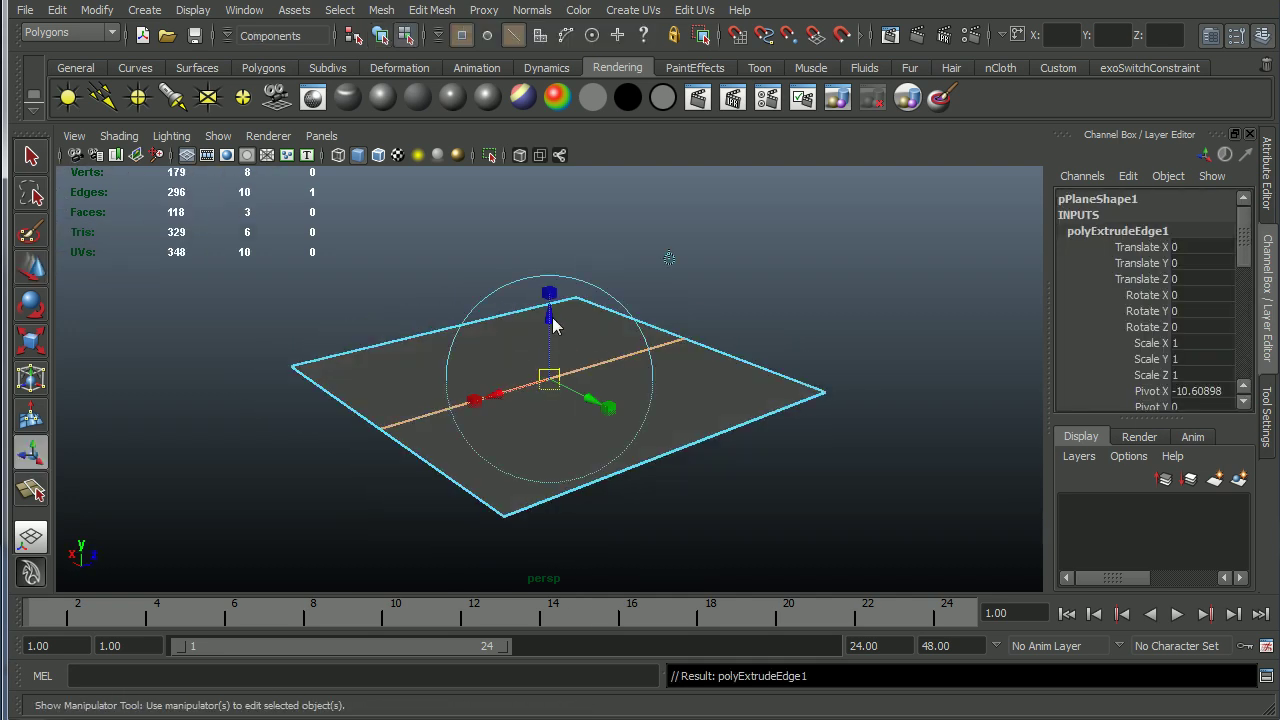
pyautogui.moveTo(555, 325); pyautogui.dragTo(857, 380)
# Step: Inspect the wall from a couple of angles in object mode, then undo the raise
pyautogui.press('F8')
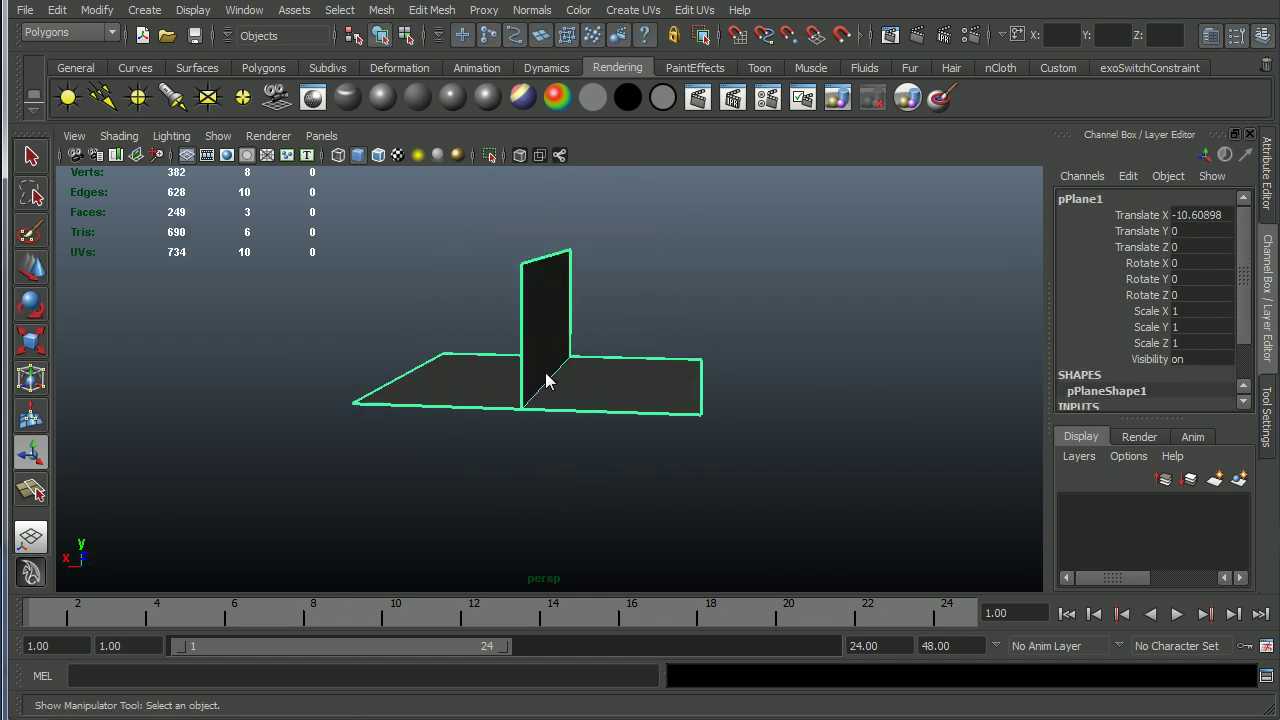
pyautogui.keyDown('alt'); pyautogui.moveTo(545, 380); pyautogui.dragTo(523, 395); pyautogui.keyUp('alt')
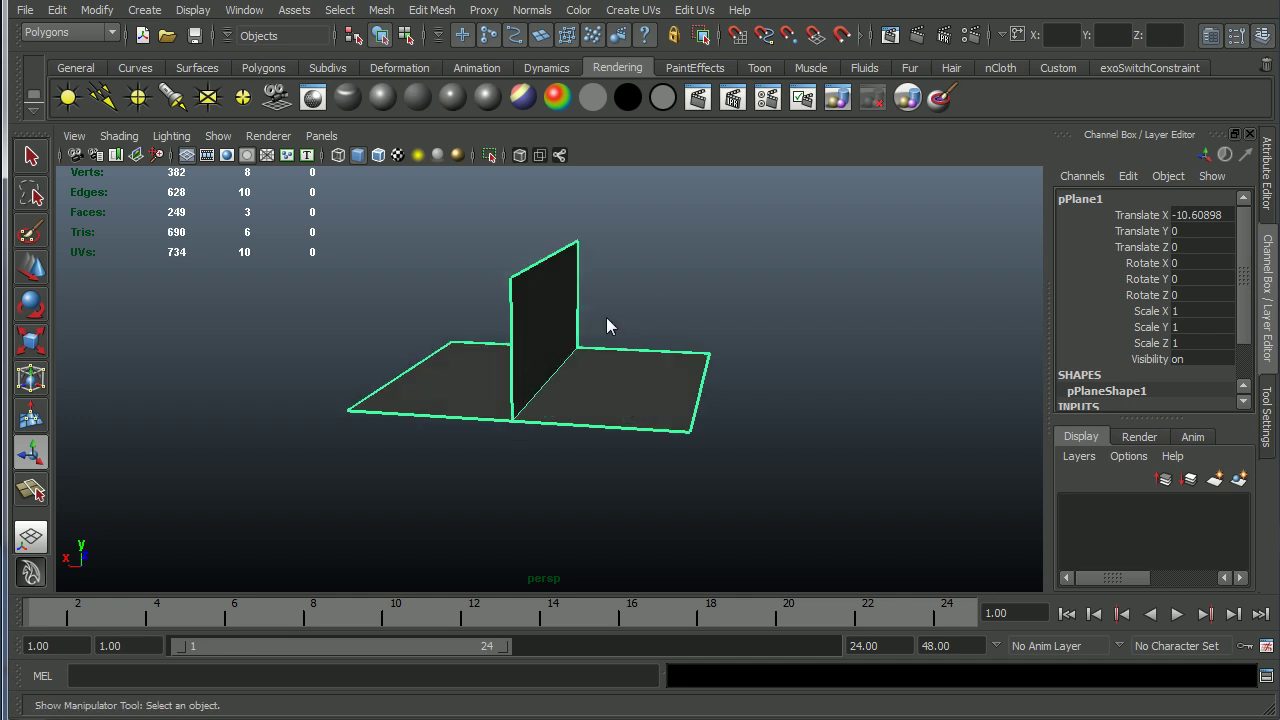
pyautogui.keyDown('alt'); pyautogui.moveTo(606, 325); pyautogui.dragTo(692, 432); pyautogui.keyUp('alt')
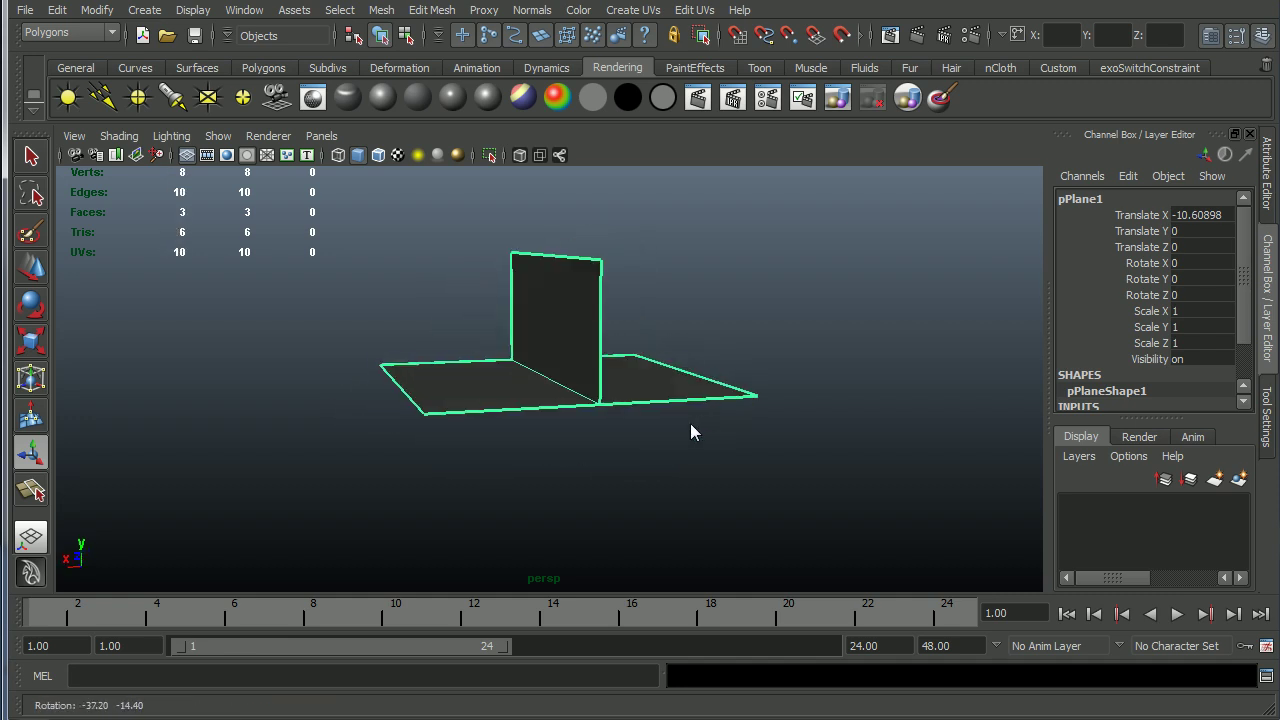
pyautogui.hotkey('ctrl', 'z')
pyautogui.hotkey('ctrl', 'z')
pyautogui.hotkey('ctrl', 'z')
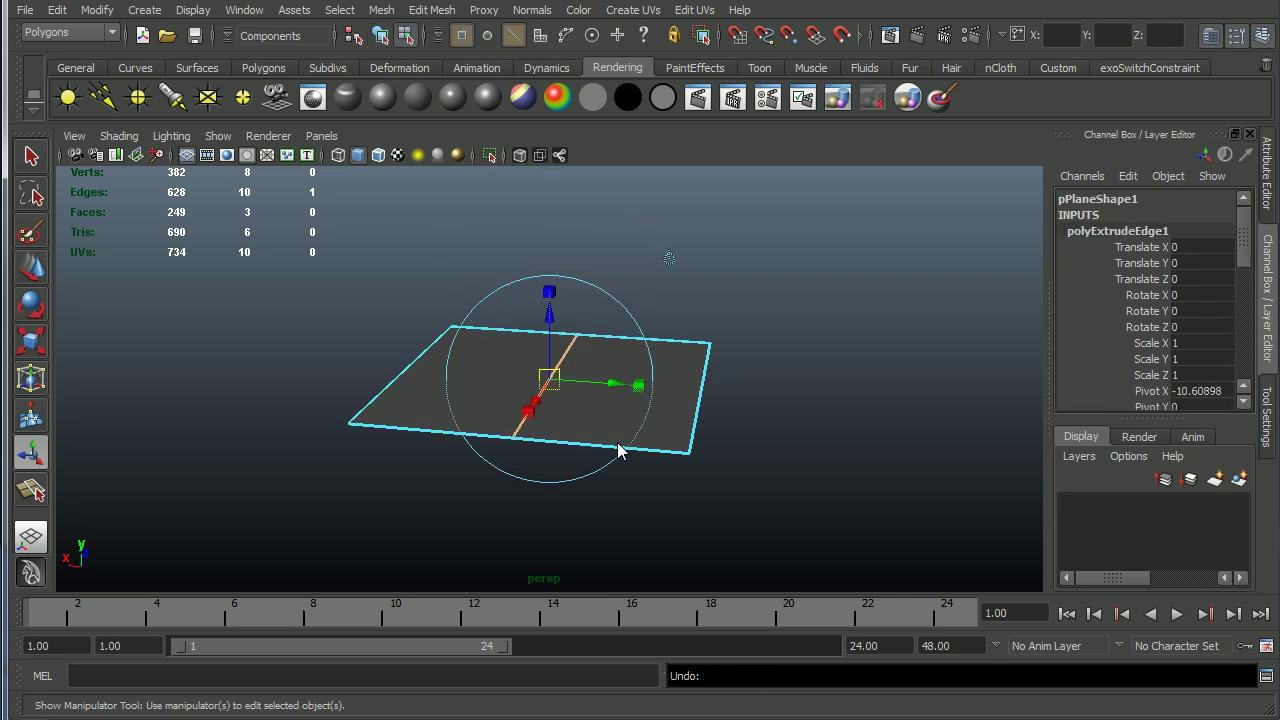
# Step: Undo the edge extrusion and insert an edge loop beside the plane's middle edge
pyautogui.hotkey('ctrl', 'z')
pyautogui.hotkey('ctrl', 'z')
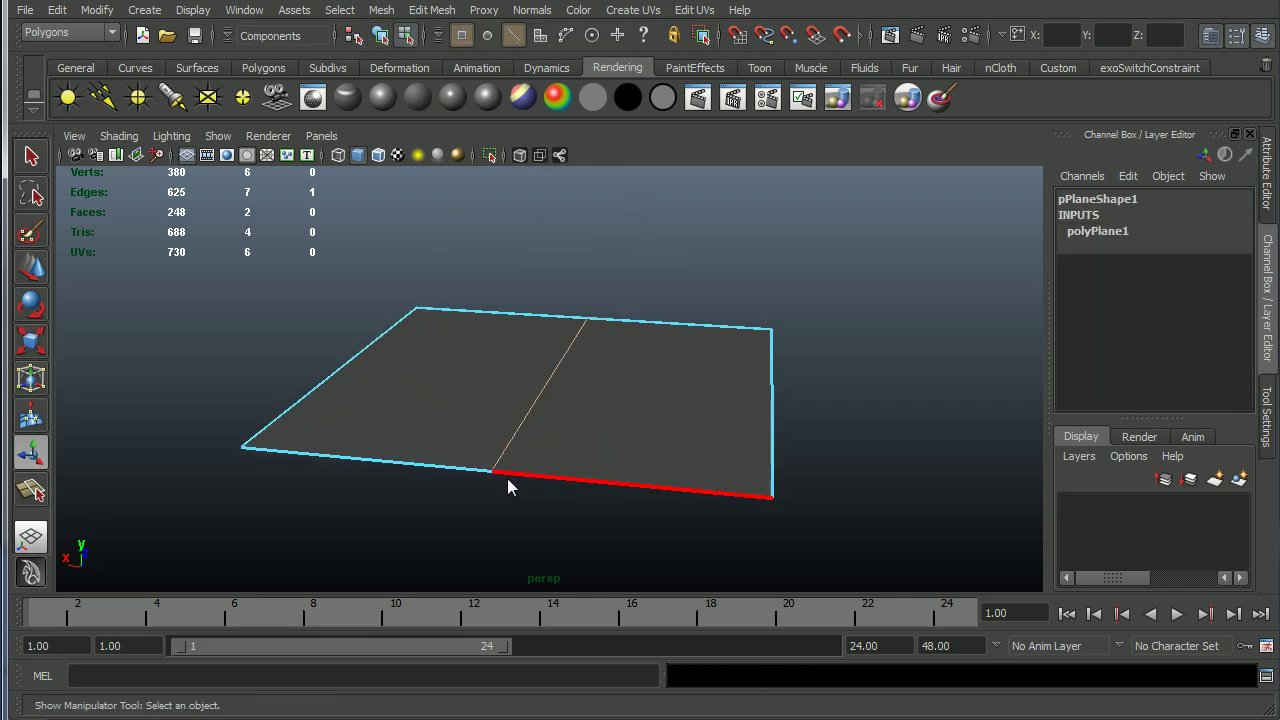
pyautogui.click(507, 478)
pyautogui.keyDown('shift'); pyautogui.moveTo(489, 468); pyautogui.dragTo(435, 489, button='right'); pyautogui.keyUp('shift')
pyautogui.click(478, 472)
pyautogui.press('q')
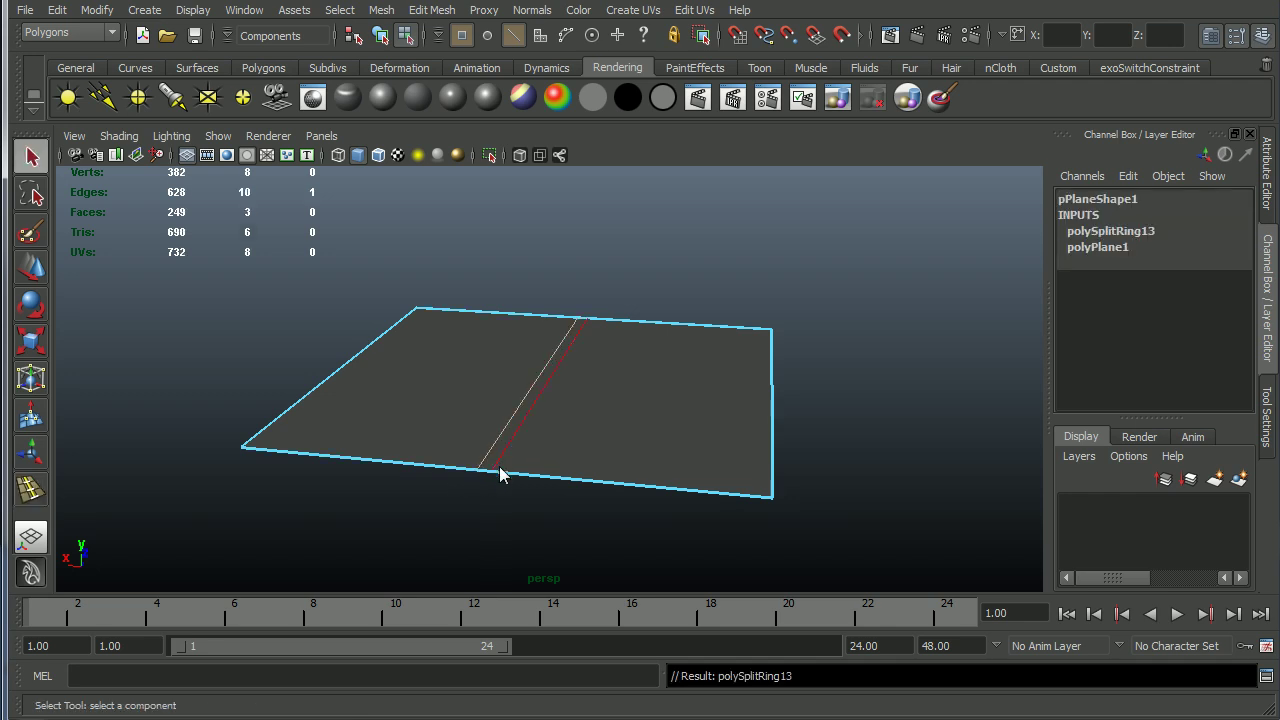
# Step: Extrude the new middle face strip and raise it in Y into a thick wall
pyautogui.press('F11')
pyautogui.click(507, 446)
pyautogui.keyDown('shift'); pyautogui.moveTo(517, 489); pyautogui.dragTo(525, 548, button='right'); pyautogui.keyUp('shift')
pyautogui.press('w')
pyautogui.moveTo(544, 316); pyautogui.dragTo(548, 160)
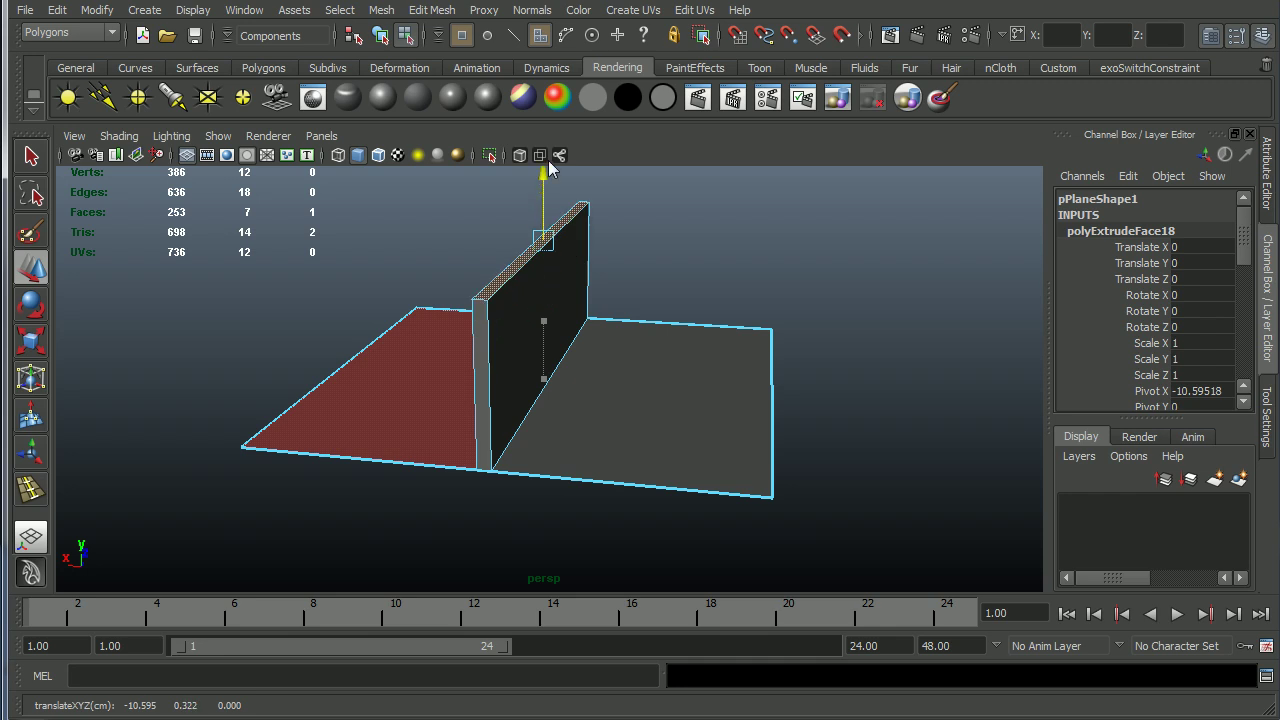
pyautogui.keyDown('alt'); pyautogui.moveTo(600, 260); pyautogui.dragTo(674, 251); pyautogui.keyUp('alt')
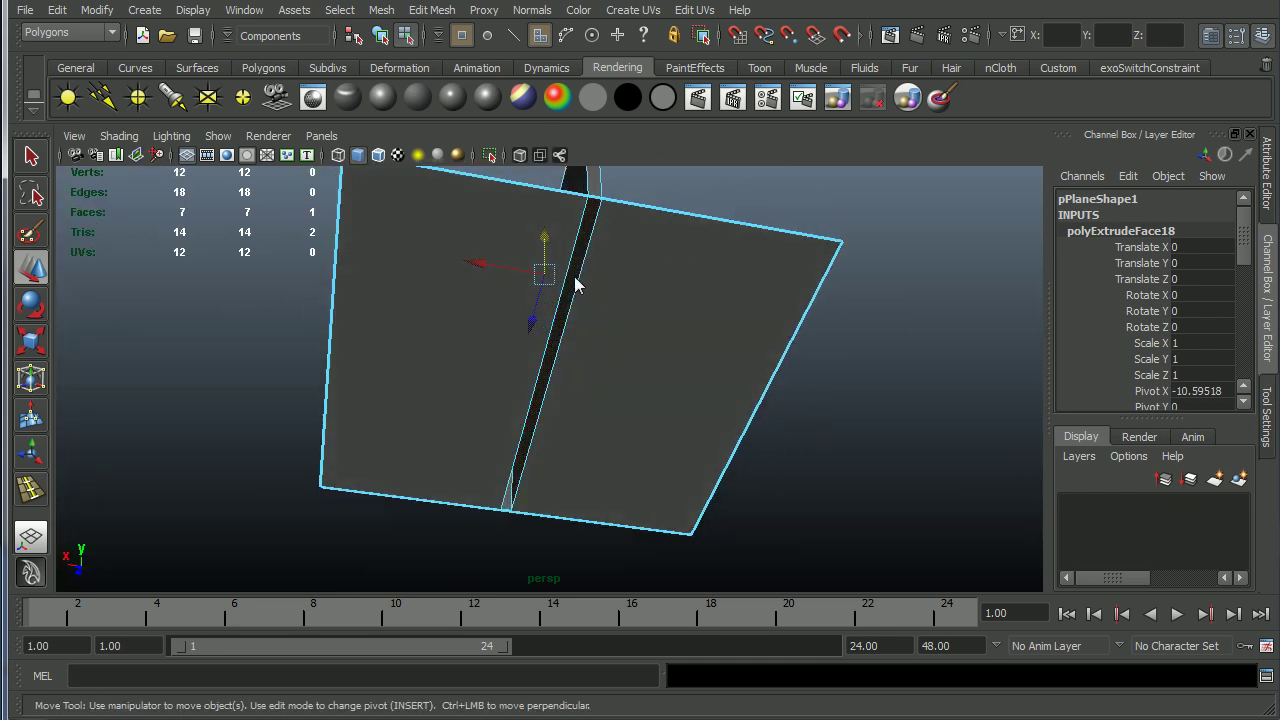
pyautogui.keyDown('alt'); pyautogui.moveTo(577, 280); pyautogui.dragTo(676, 448); pyautogui.keyUp('alt')
# Step: Open Mesh Cleanup options and tick the Lamina faces and Nonmanifold geometry checks
pyautogui.click(383, 10)
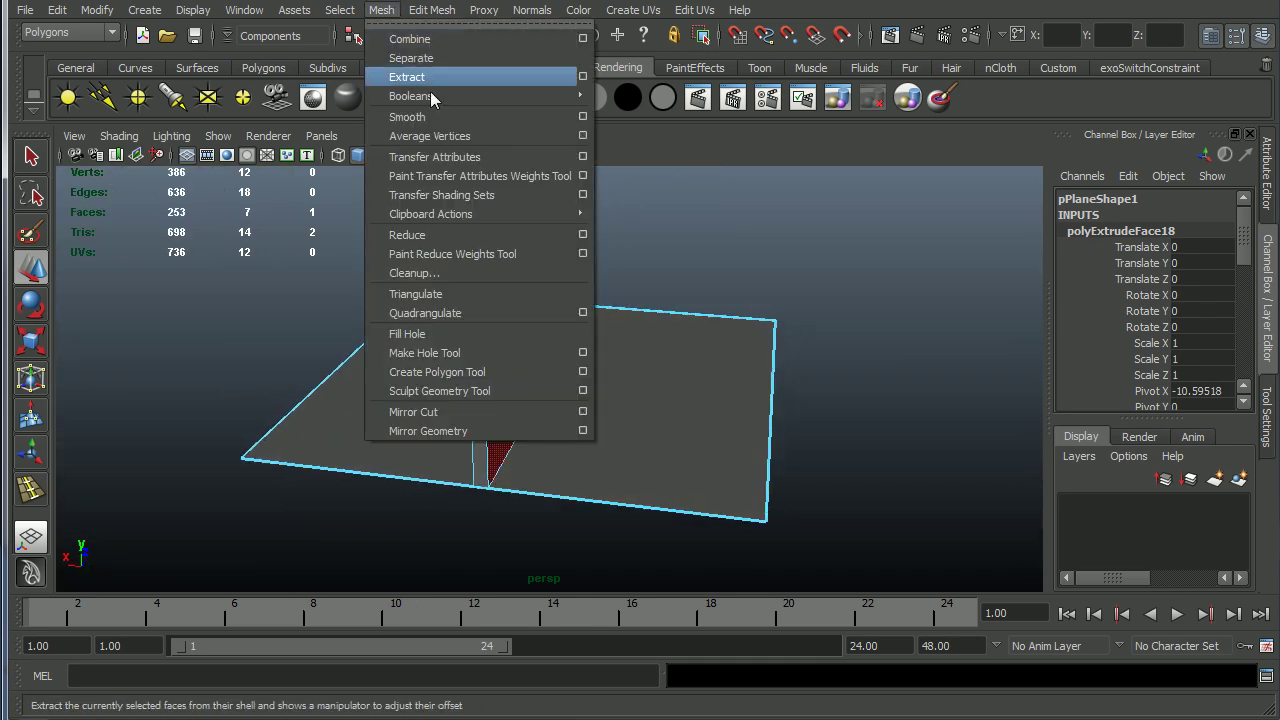
pyautogui.click(440, 283)
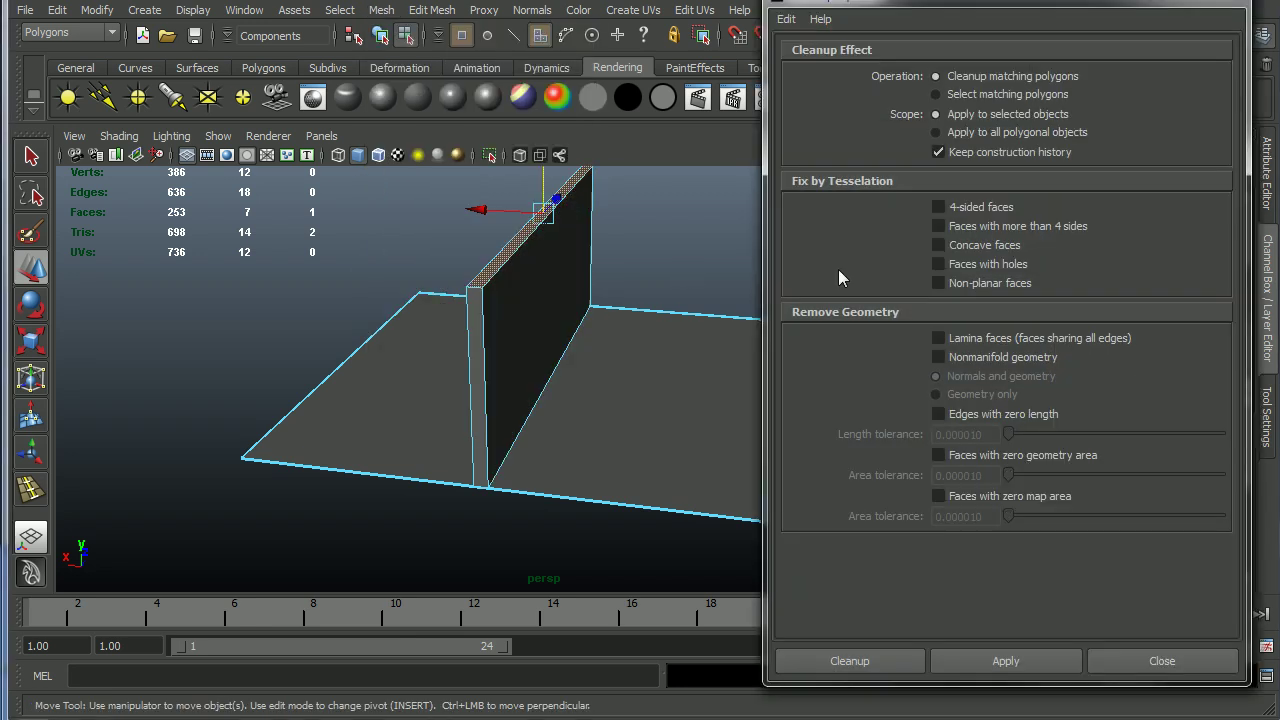
pyautogui.click(969, 364)
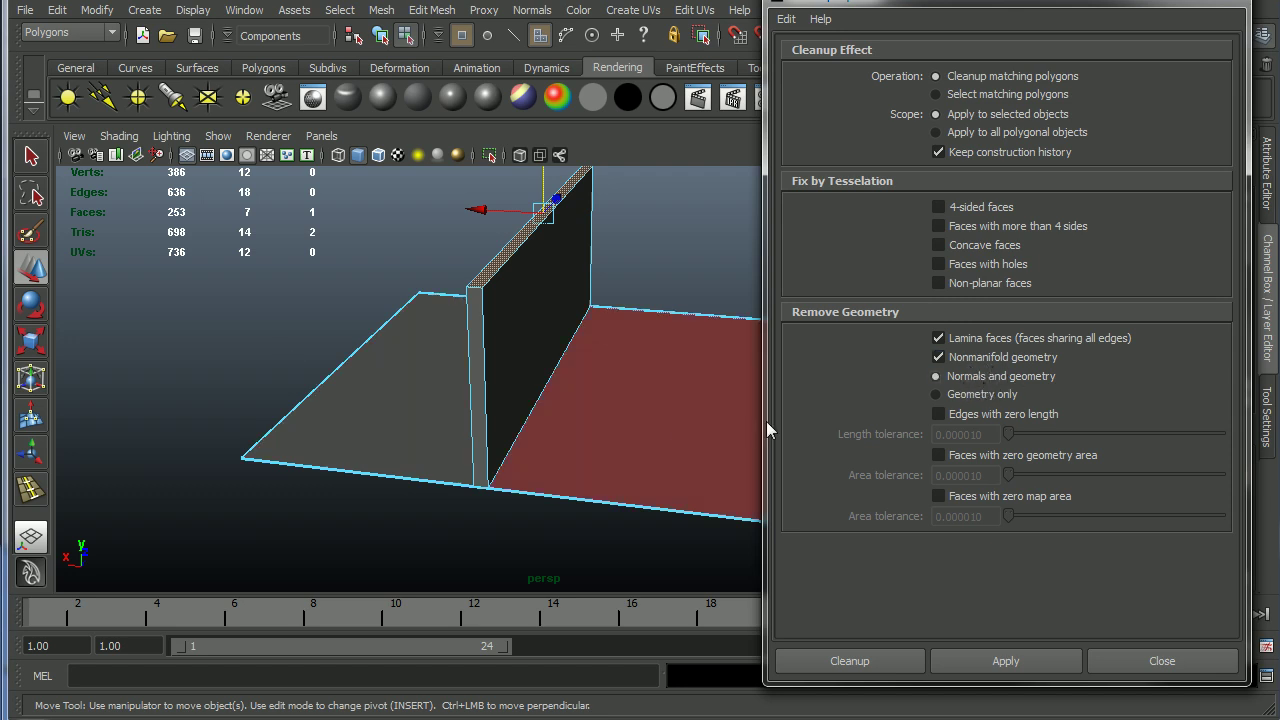
pyautogui.keyDown('alt'); pyautogui.moveTo(654, 426); pyautogui.dragTo(557, 413, button='middle'); pyautogui.keyUp('alt')
pyautogui.moveTo(468, 340); pyautogui.dragTo(474, 394, button='right')
# Step: Reverse the normals of the standing wall face and orbit around to inspect it
pyautogui.click(466, 336)
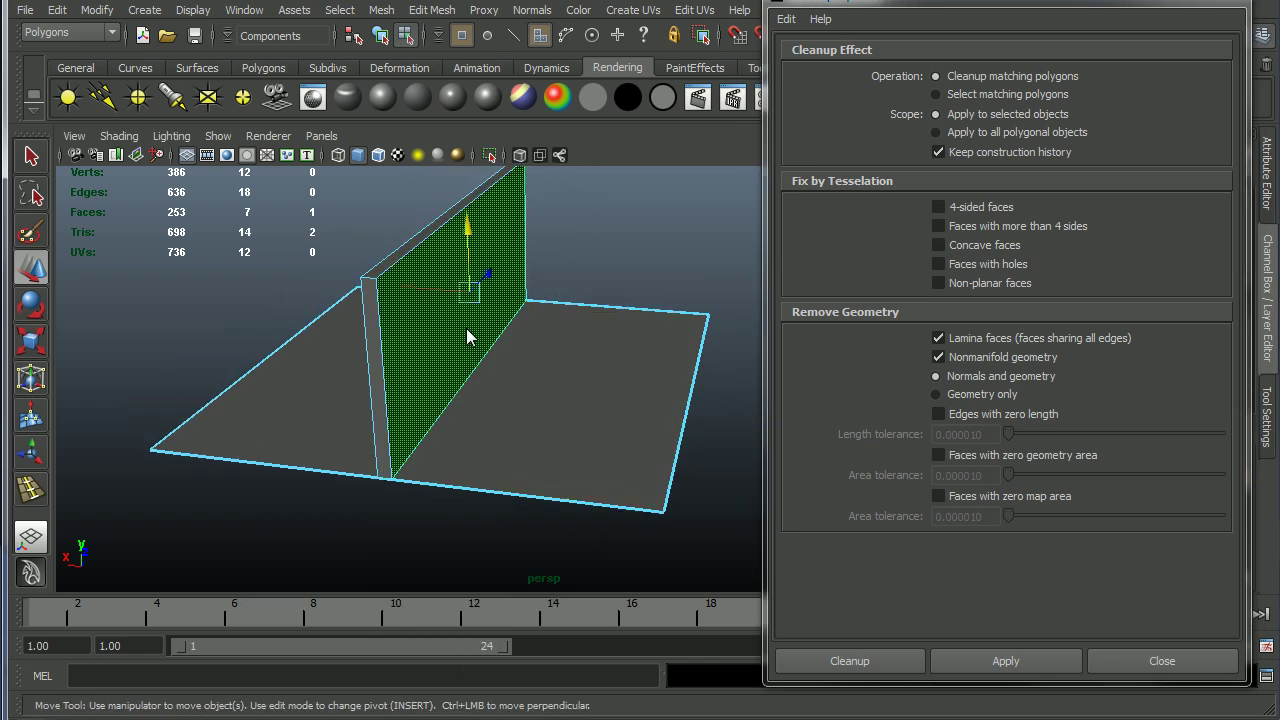
pyautogui.click(532, 9)
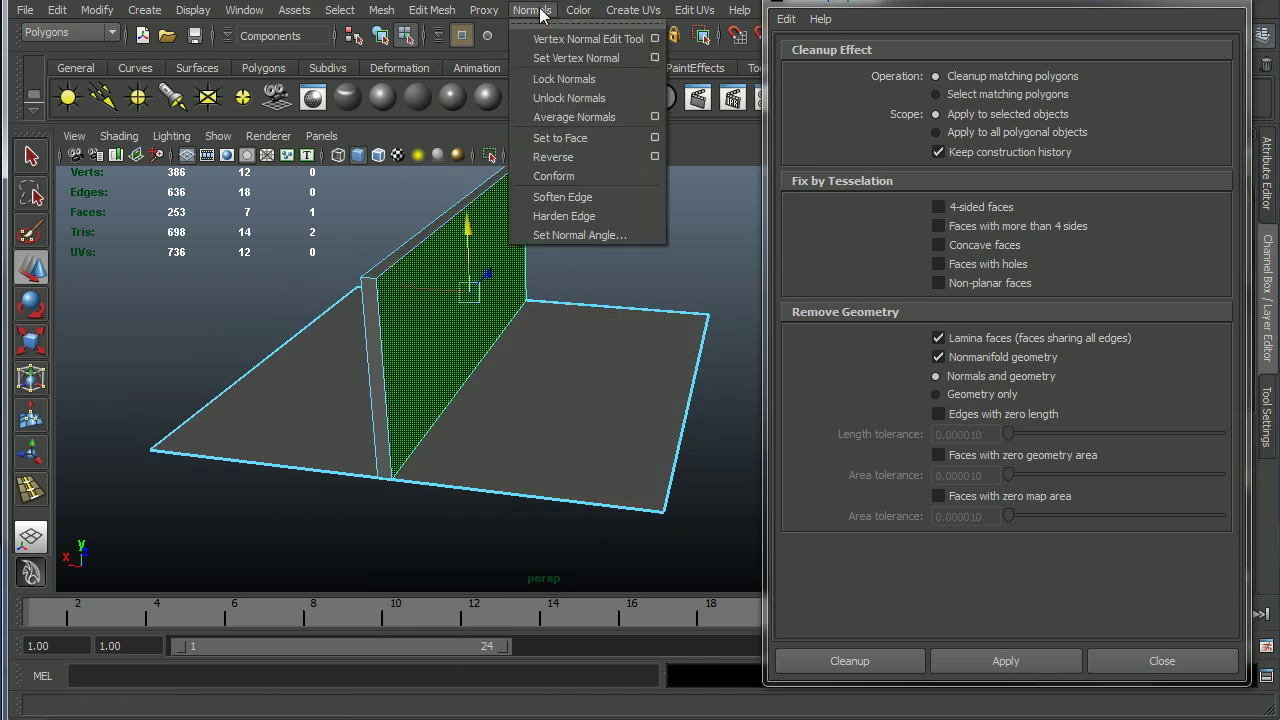
pyautogui.click(568, 152)
pyautogui.click(611, 251)
pyautogui.keyDown('alt'); pyautogui.moveTo(611, 251); pyautogui.dragTo(486, 486); pyautogui.keyUp('alt')
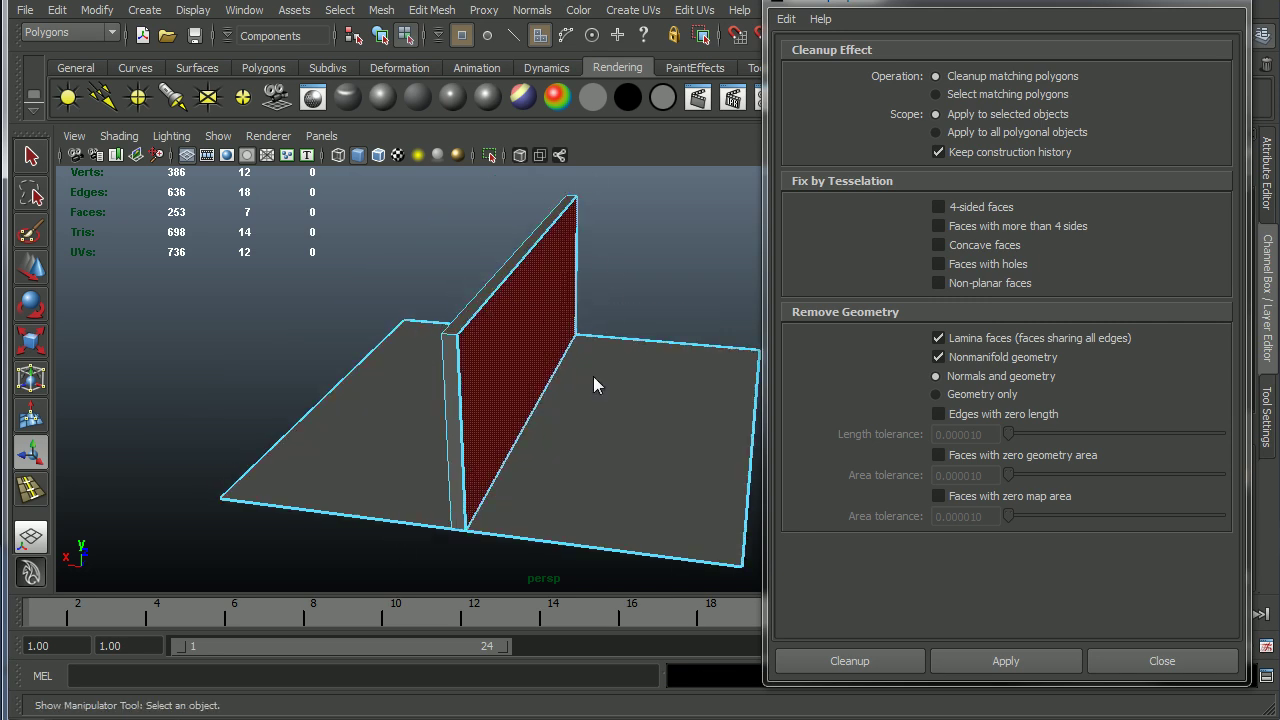
pyautogui.keyDown('alt'); pyautogui.moveTo(597, 380); pyautogui.dragTo(421, 346); pyautogui.keyUp('alt')
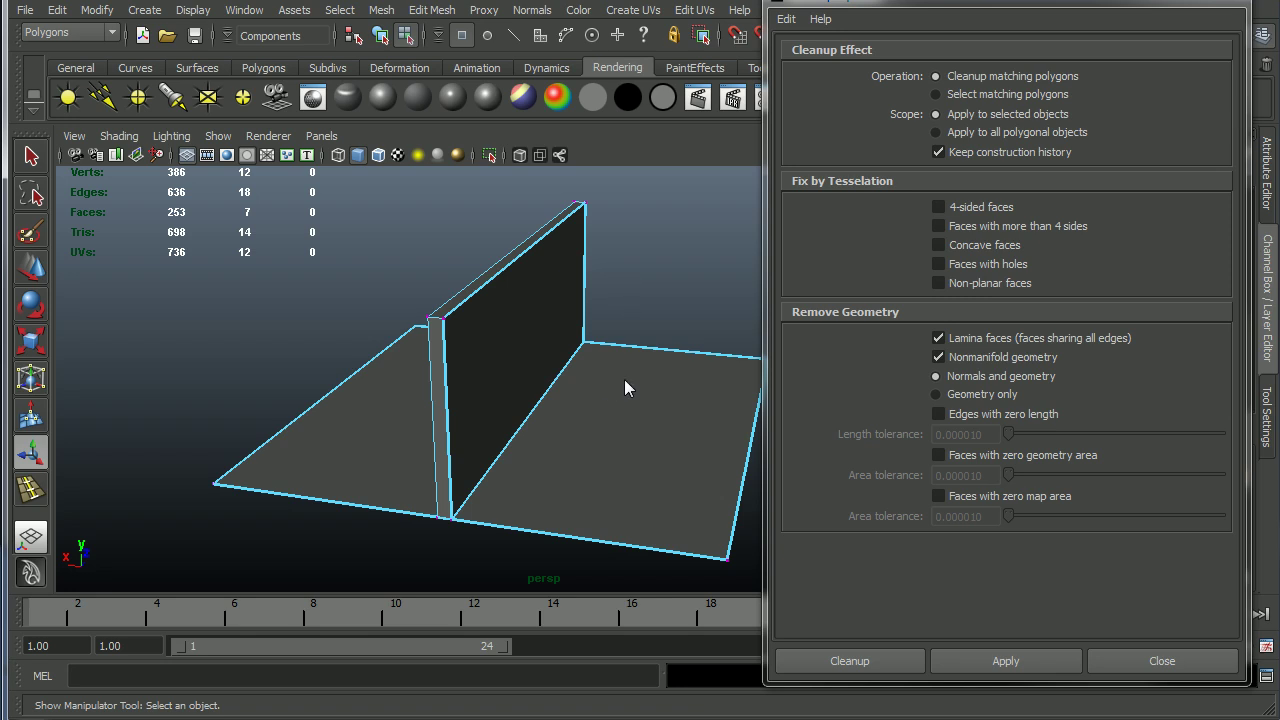
pyautogui.keyDown('alt'); pyautogui.moveTo(578, 362); pyautogui.dragTo(486, 368, button='right'); pyautogui.keyUp('alt')
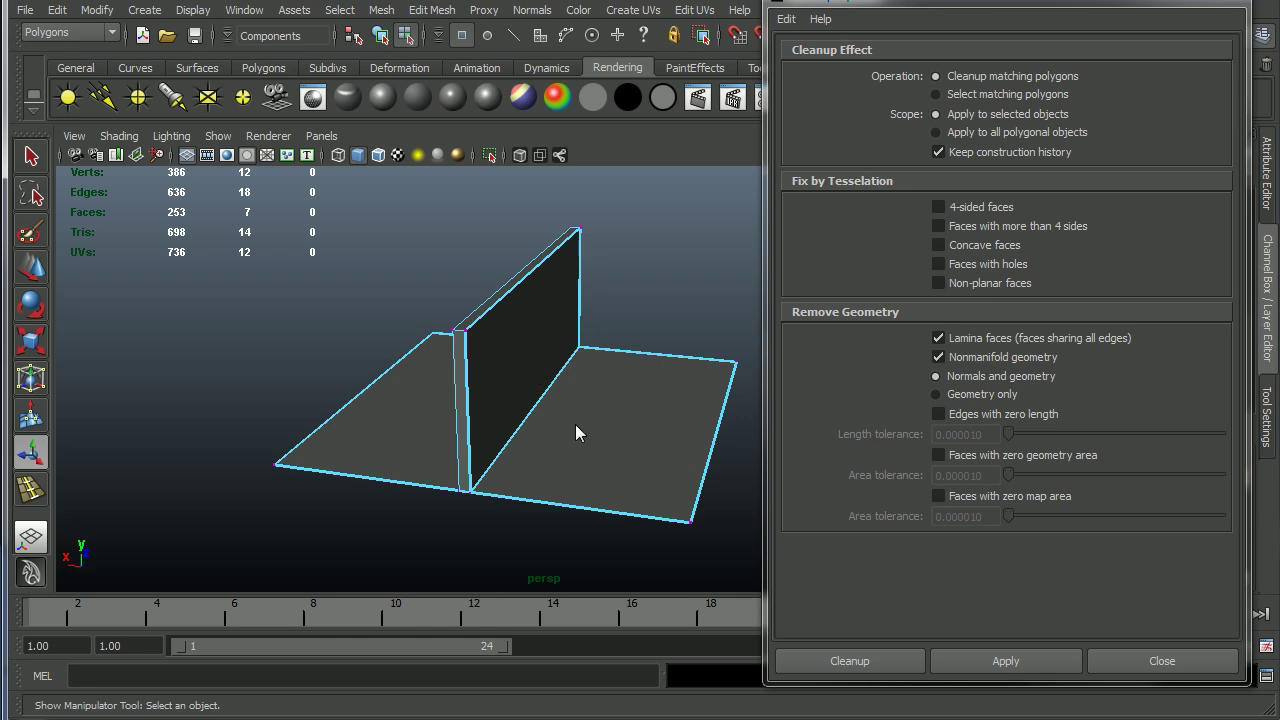
pyautogui.keyDown('alt'); pyautogui.moveTo(577, 431); pyautogui.dragTo(480, 400); pyautogui.keyUp('alt')
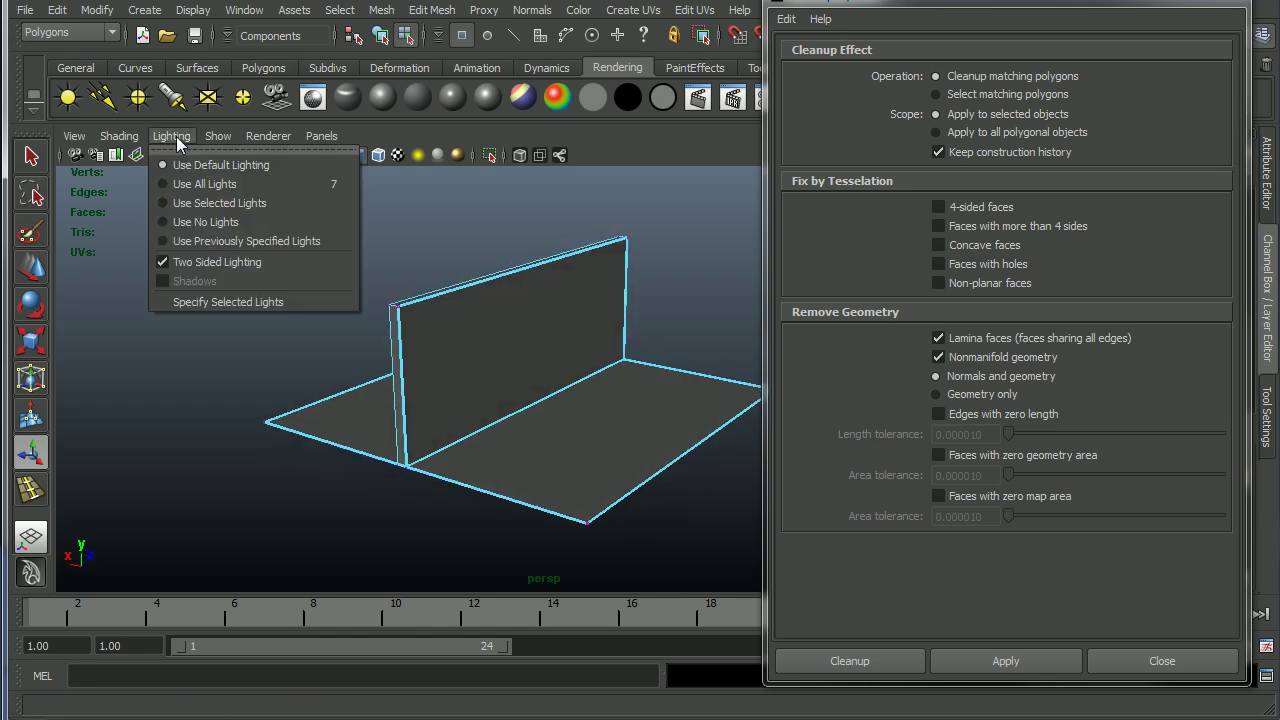
# Step: Turn off Two Sided Lighting to reveal the reversed face, then delete the test plane
pyautogui.click(191, 261)
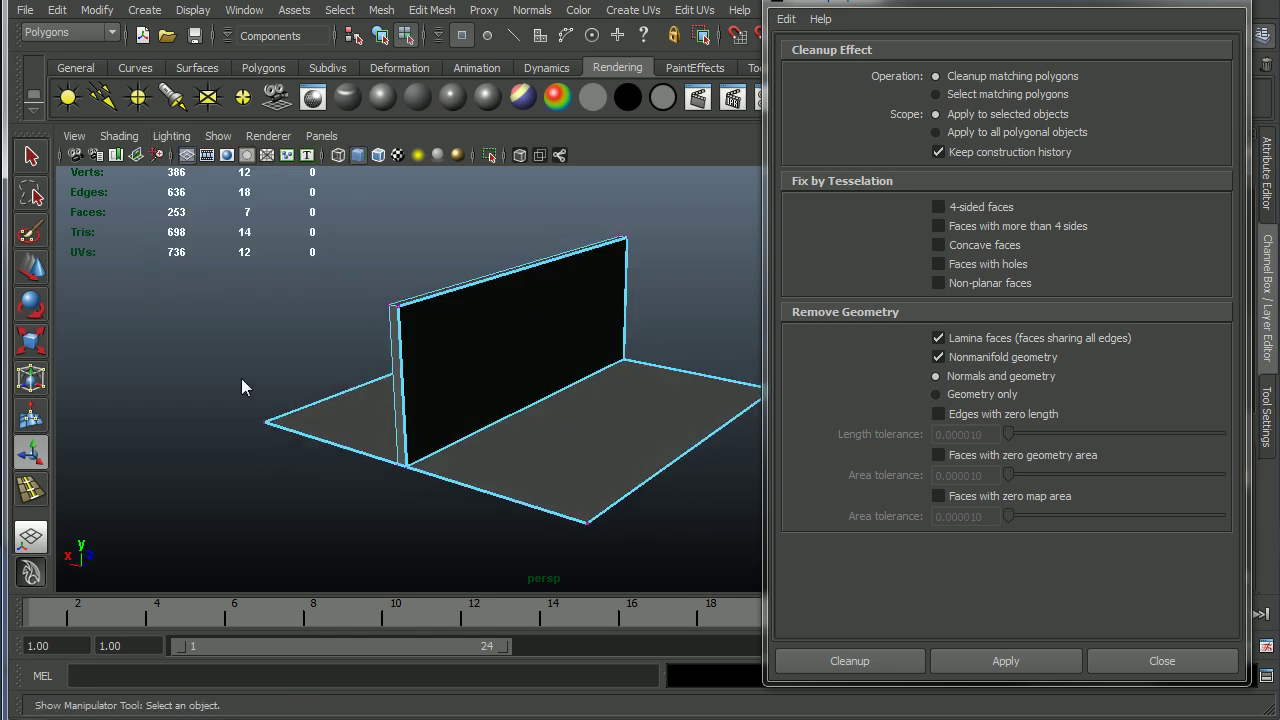
pyautogui.keyDown('alt'); pyautogui.moveTo(241, 378); pyautogui.dragTo(514, 386); pyautogui.keyUp('alt')
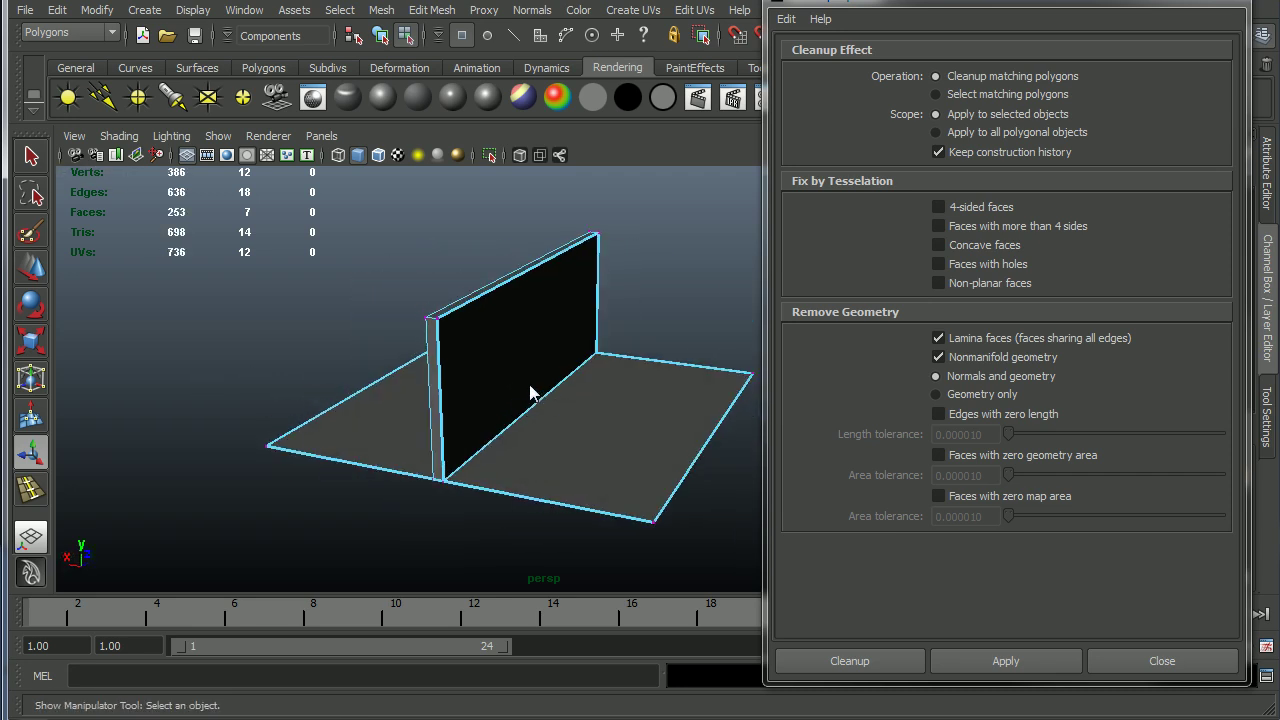
pyautogui.press('F8')
pyautogui.press('F8')
pyautogui.press('F8')
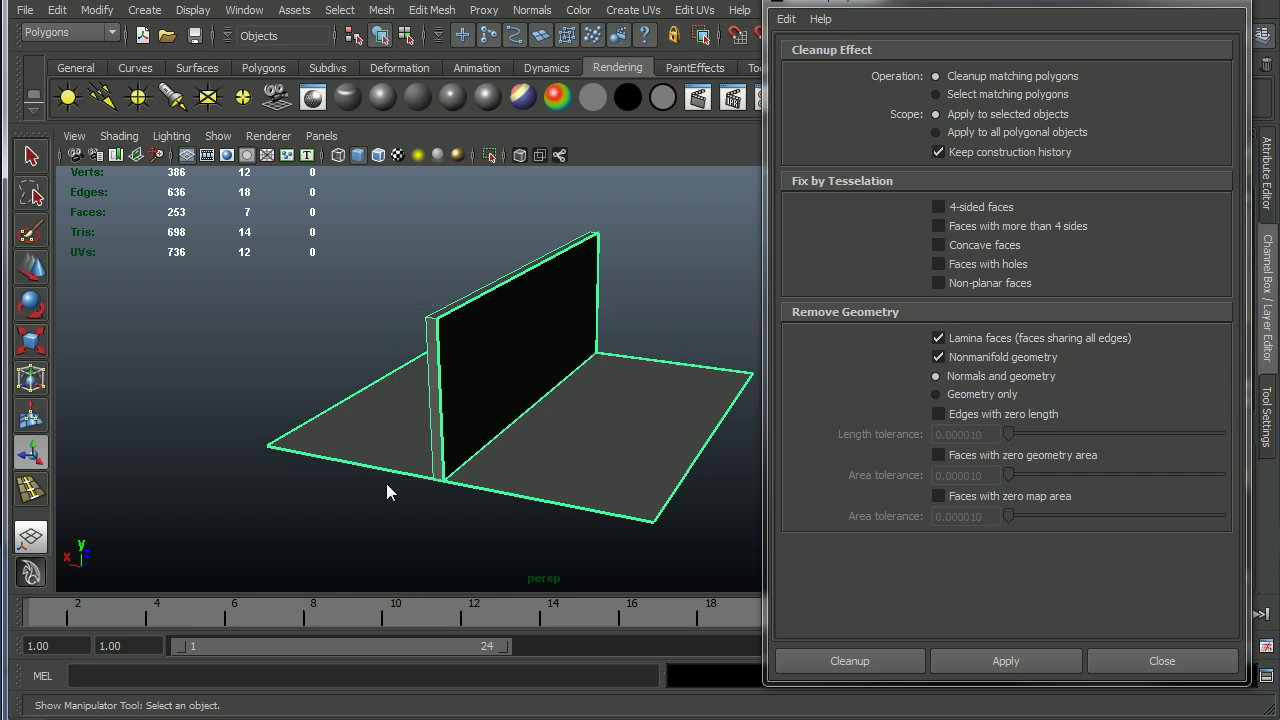
pyautogui.press('Delete')
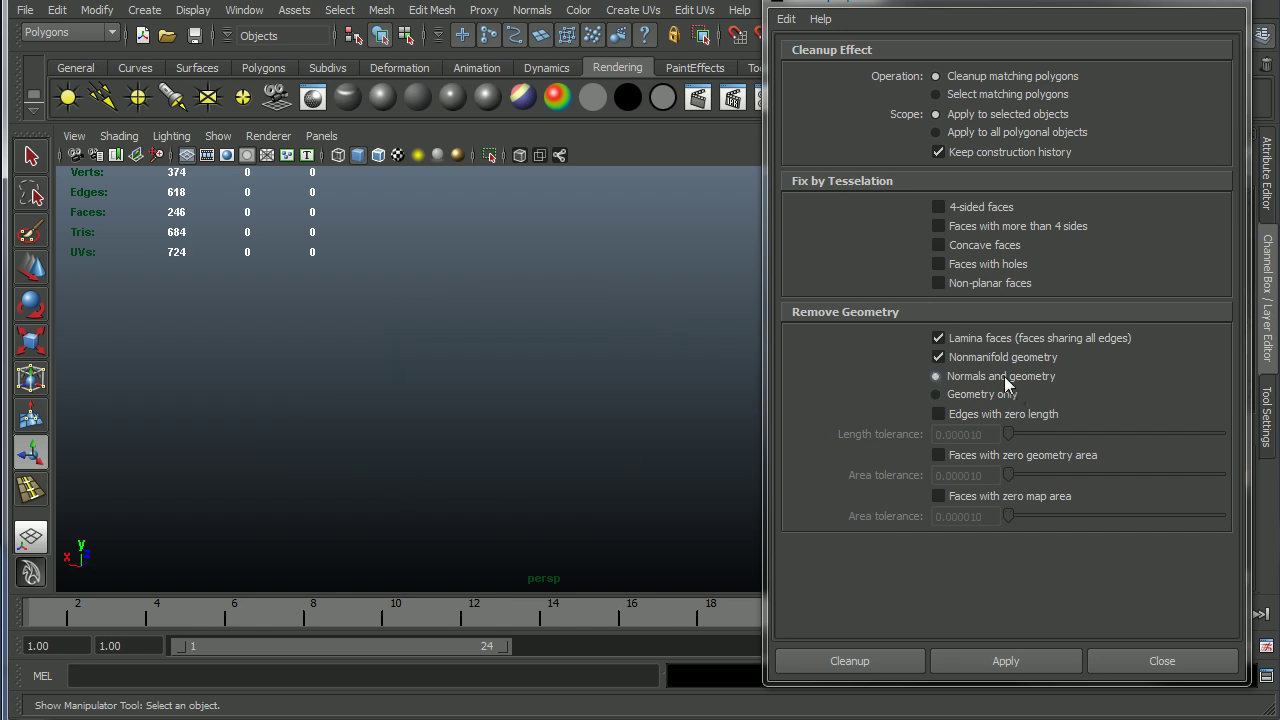
# Step: Tick the Edges with zero length and Faces with zero geometry area cleanup checks
pyautogui.click(940, 414)
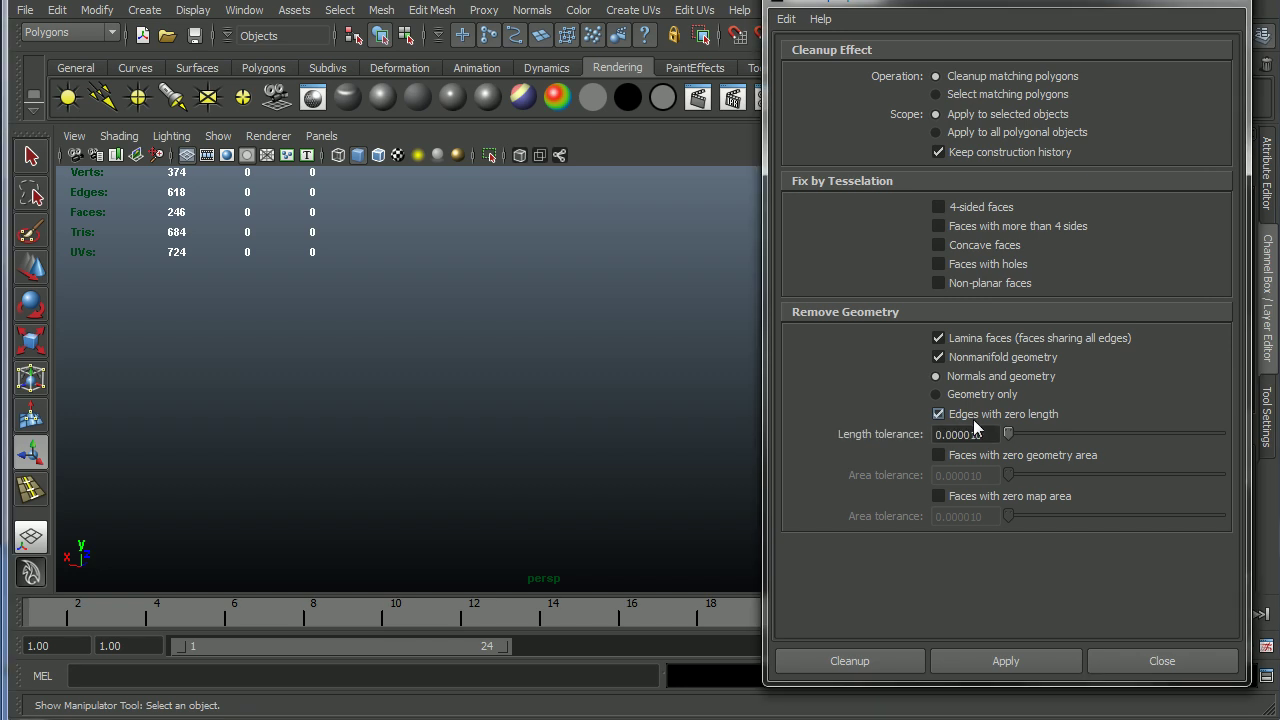
pyautogui.click(954, 459)
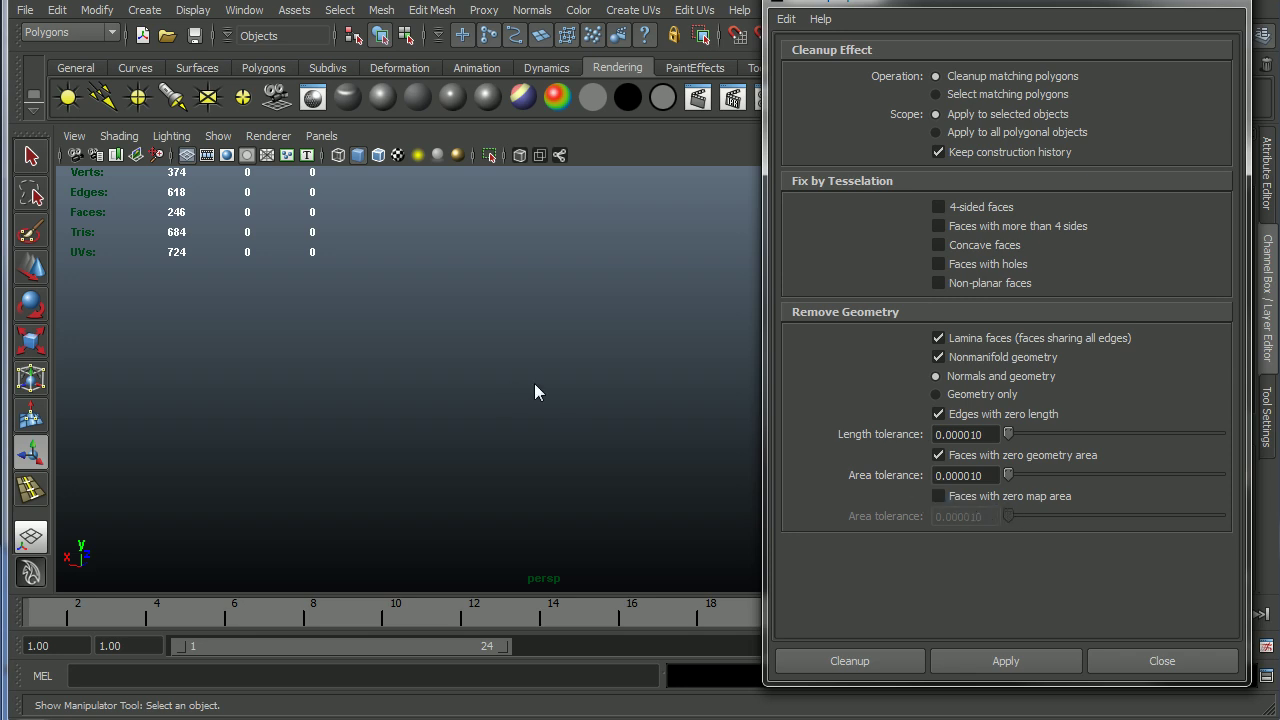
# Step: Run Cleanup as Select matching polygons on all polygonal objects, flagging 286 edges and 115 faces
pyautogui.press('a')
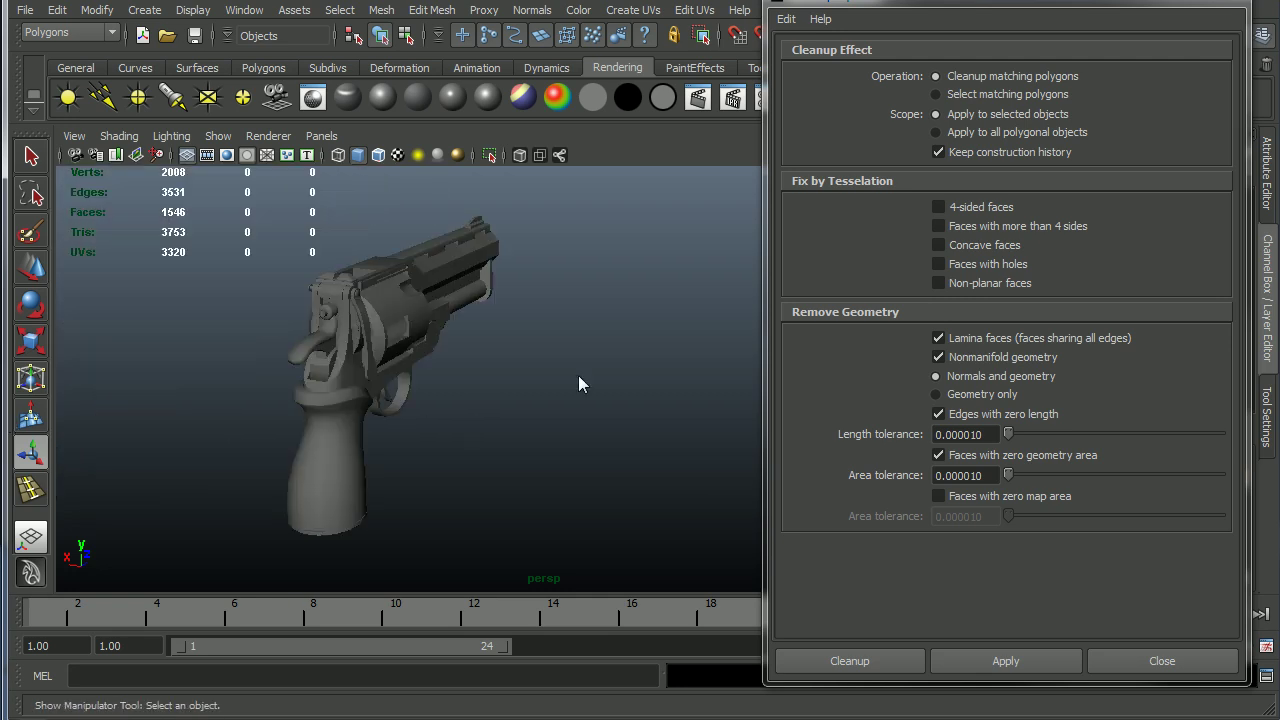
pyautogui.keyDown('alt'); pyautogui.moveTo(578, 375); pyautogui.dragTo(391, 369); pyautogui.keyUp('alt')
pyautogui.keyDown('alt'); pyautogui.moveTo(583, 391); pyautogui.dragTo(537, 396, button='middle'); pyautogui.keyUp('alt')
pyautogui.click(953, 92)
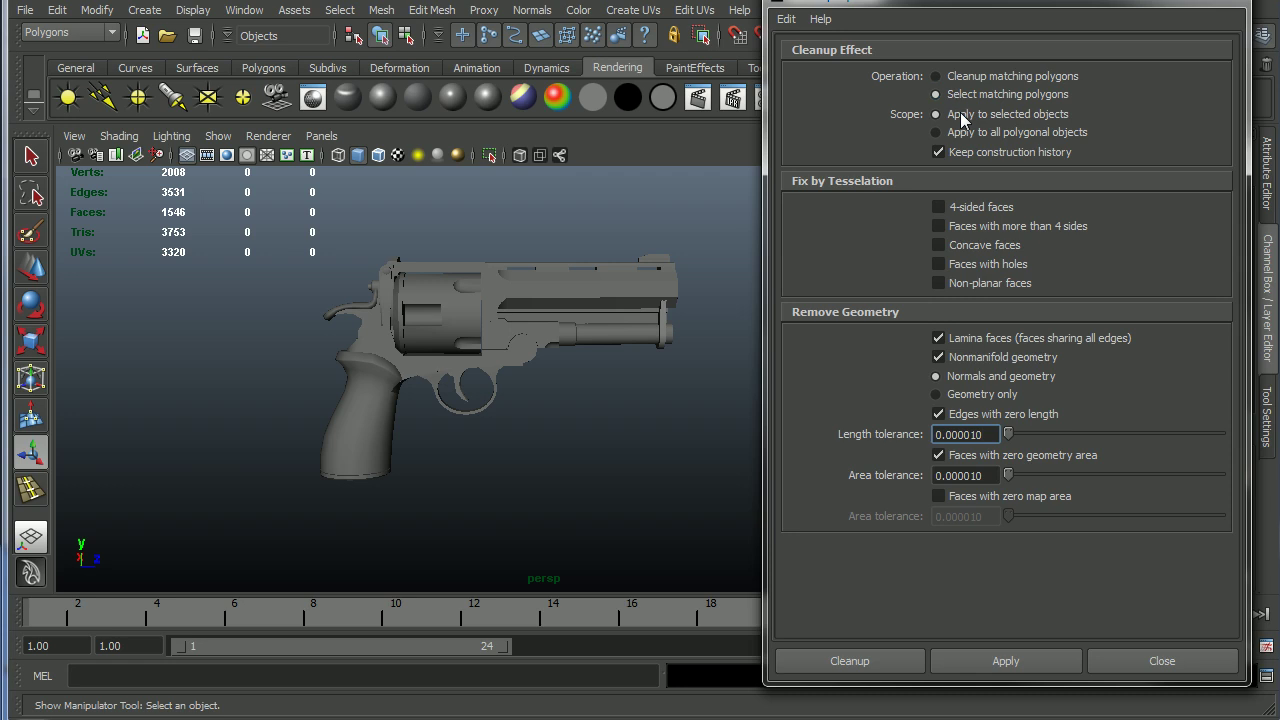
pyautogui.click(966, 138)
pyautogui.click(860, 664)
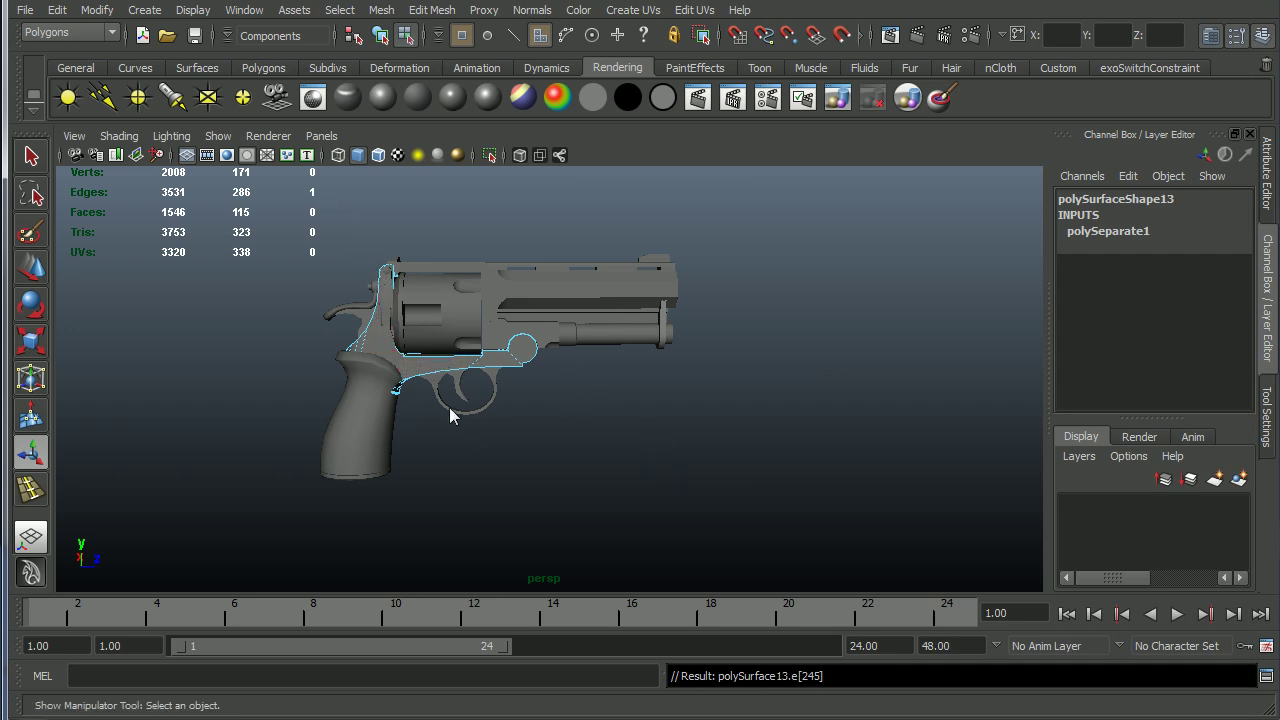
# Step: Frame the flagged spot in wireframe and convert the flagged edge to its two vertices
pyautogui.keyDown('alt'); pyautogui.moveTo(449, 407); pyautogui.dragTo(456, 450); pyautogui.keyUp('alt')
pyautogui.press('w')
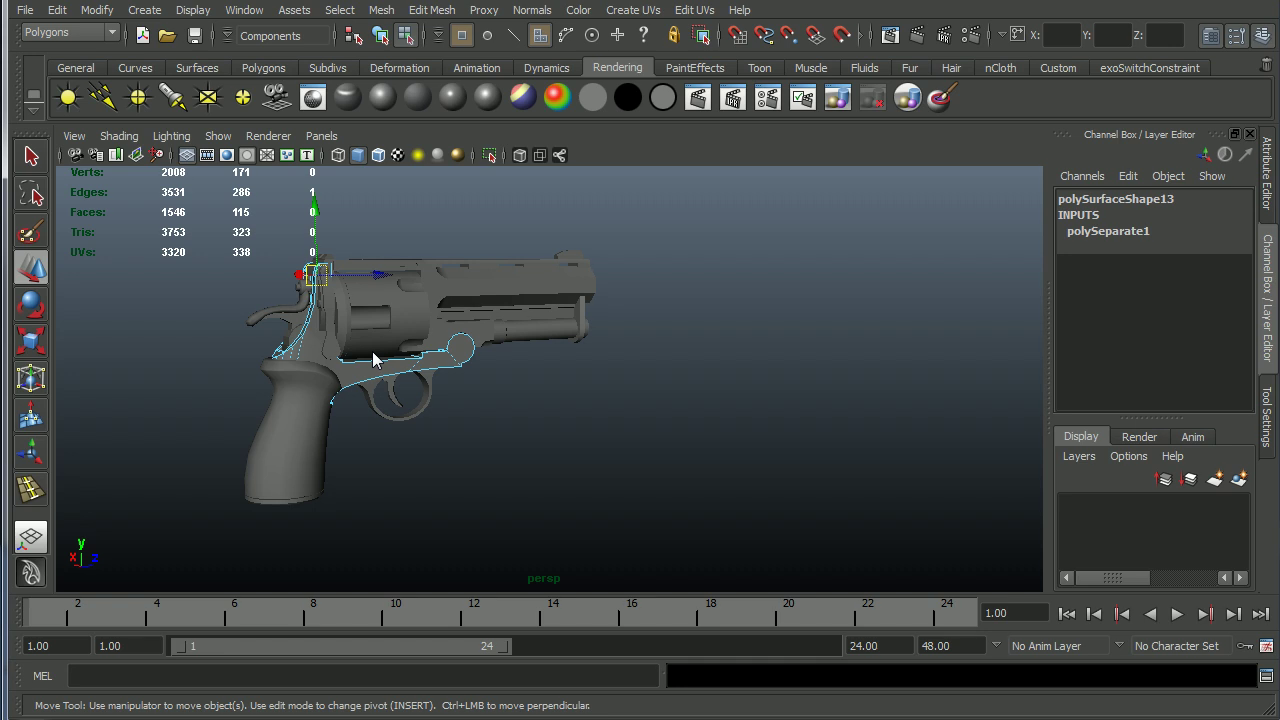
pyautogui.press('f')
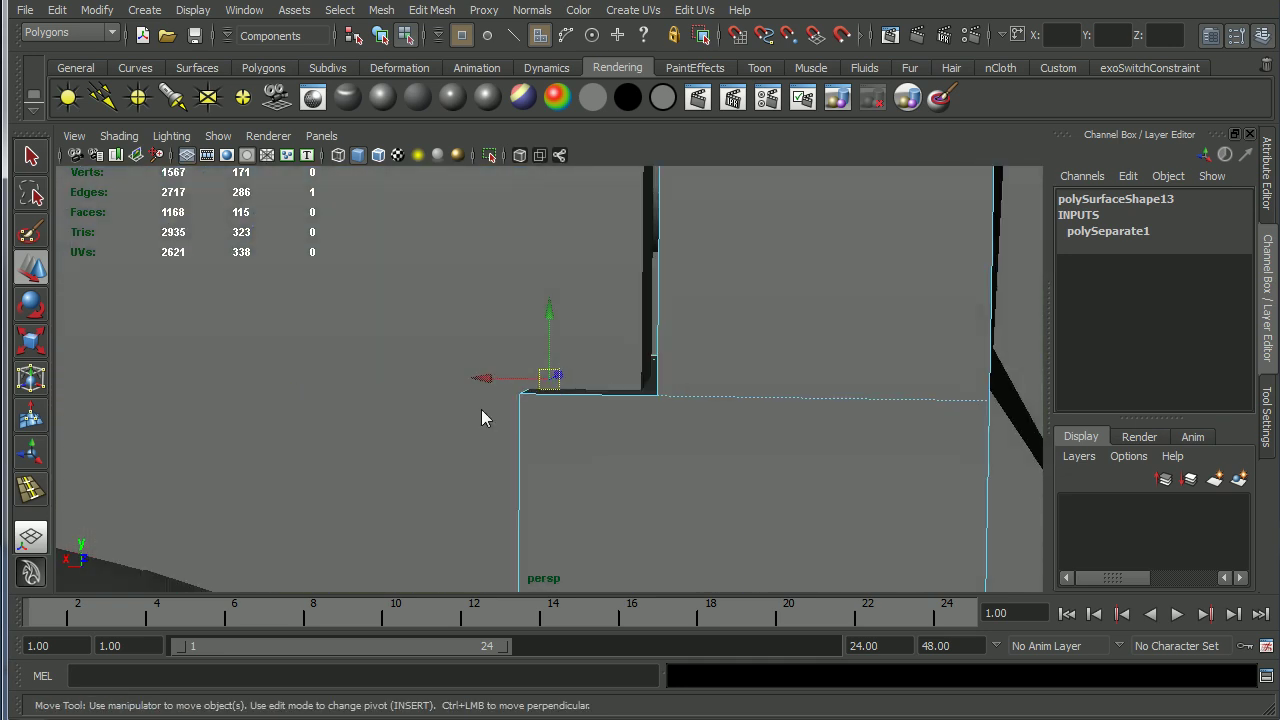
pyautogui.press('4')
pyautogui.keyDown('alt'); pyautogui.moveTo(496, 352); pyautogui.dragTo(580, 387); pyautogui.keyUp('alt')
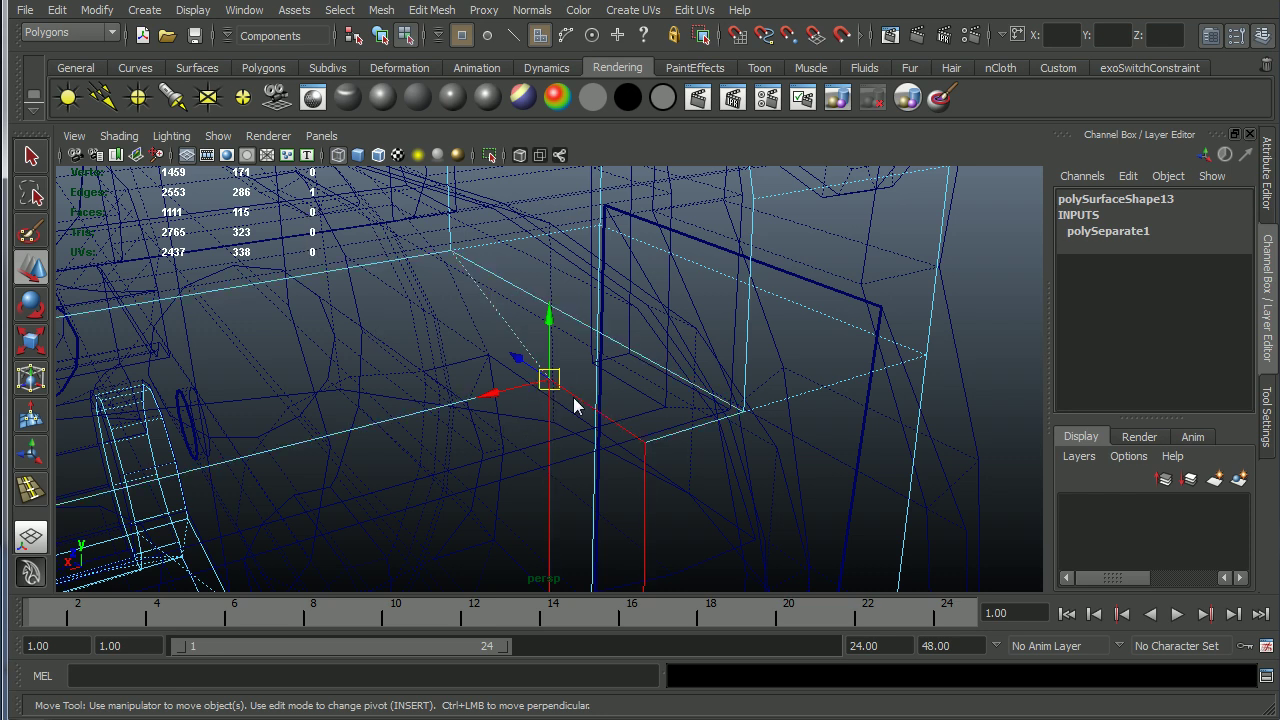
pyautogui.hotkey('ctrl', 'F9')
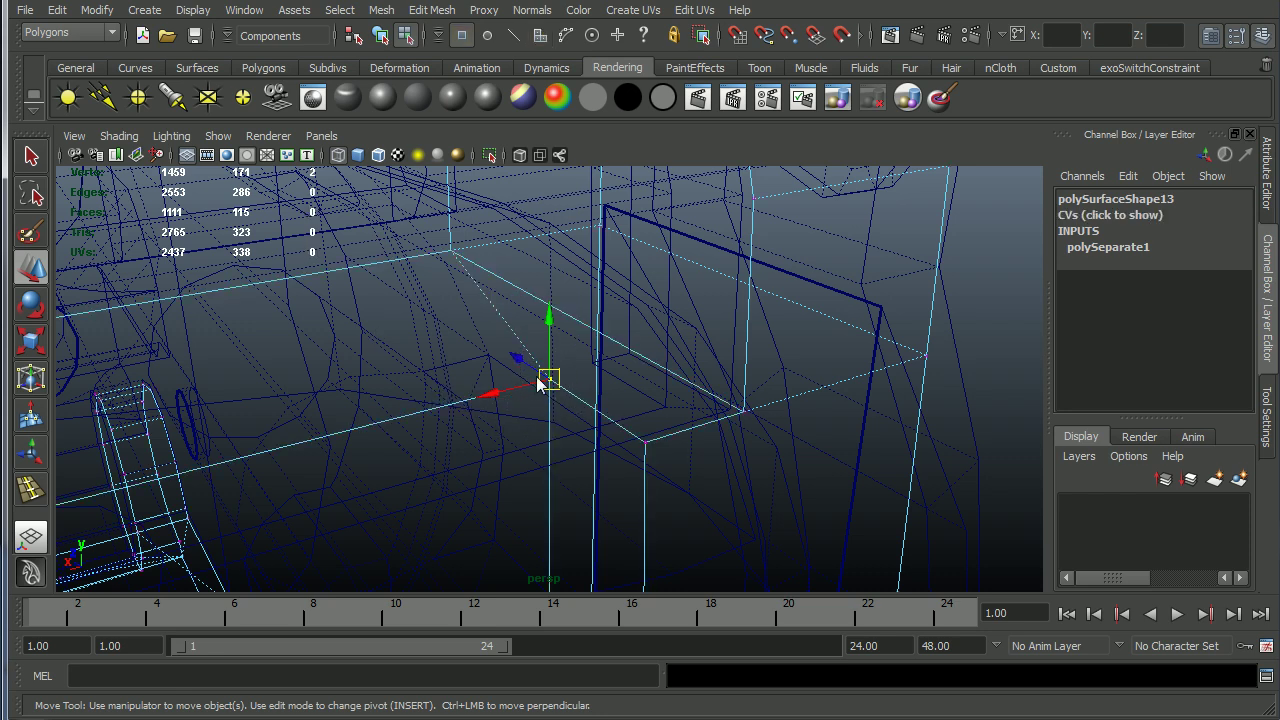
# Step: Merge the two stray vertices into one, bringing the revolver to 2007 vertices
pyautogui.click(444, 12)
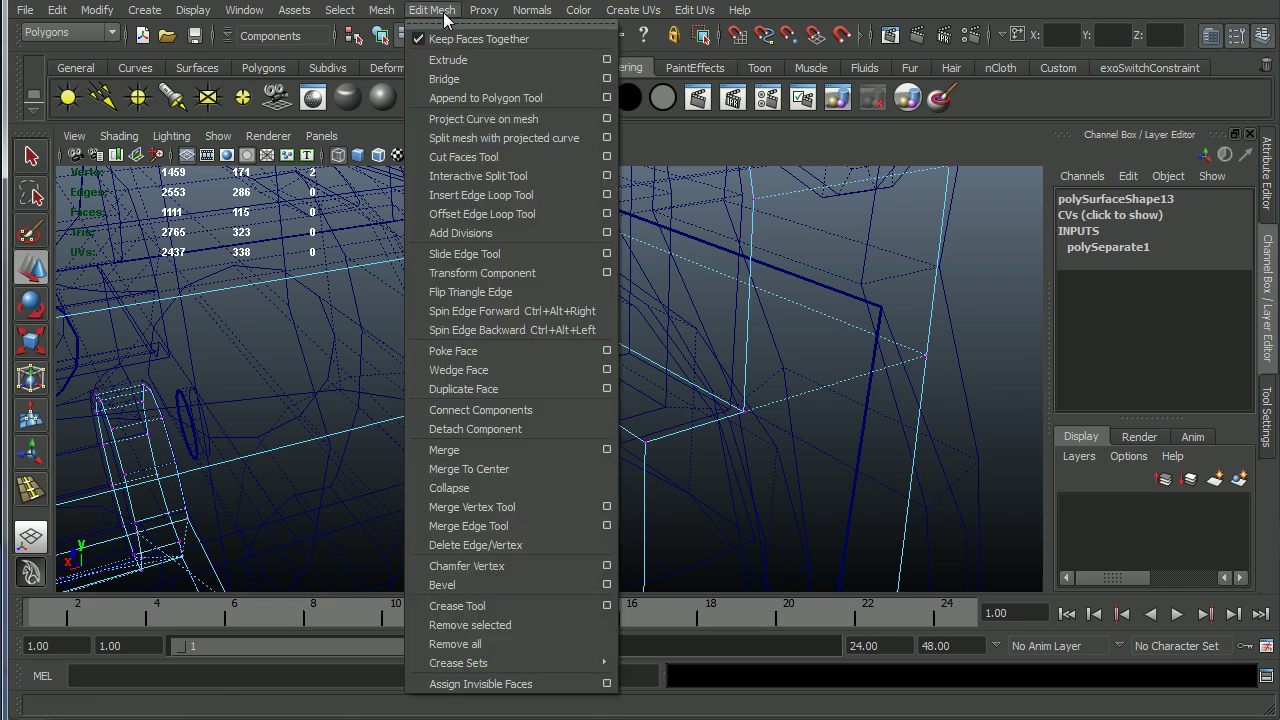
pyautogui.click(470, 452)
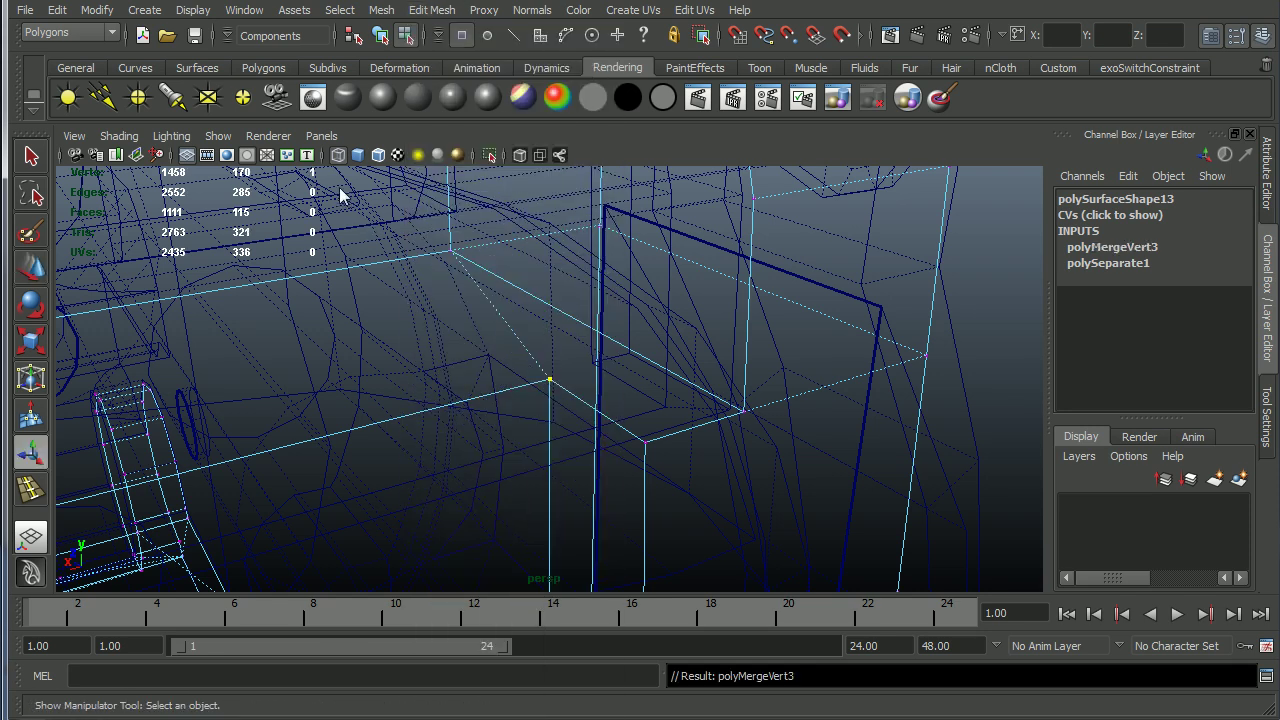
pyautogui.press('F8')
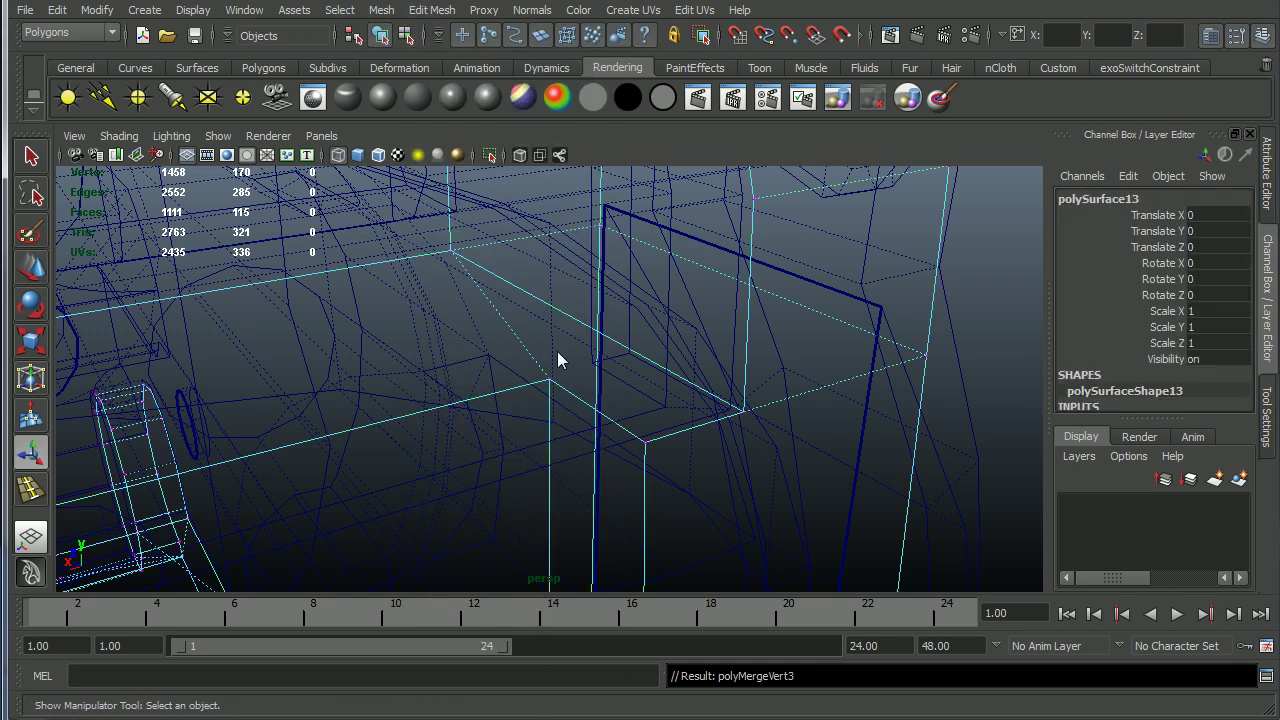
pyautogui.keyDown('alt'); pyautogui.moveTo(825, 426); pyautogui.dragTo(700, 370); pyautogui.keyUp('alt')
pyautogui.scroll(-5, 829, 449)
pyautogui.click(380, 11)
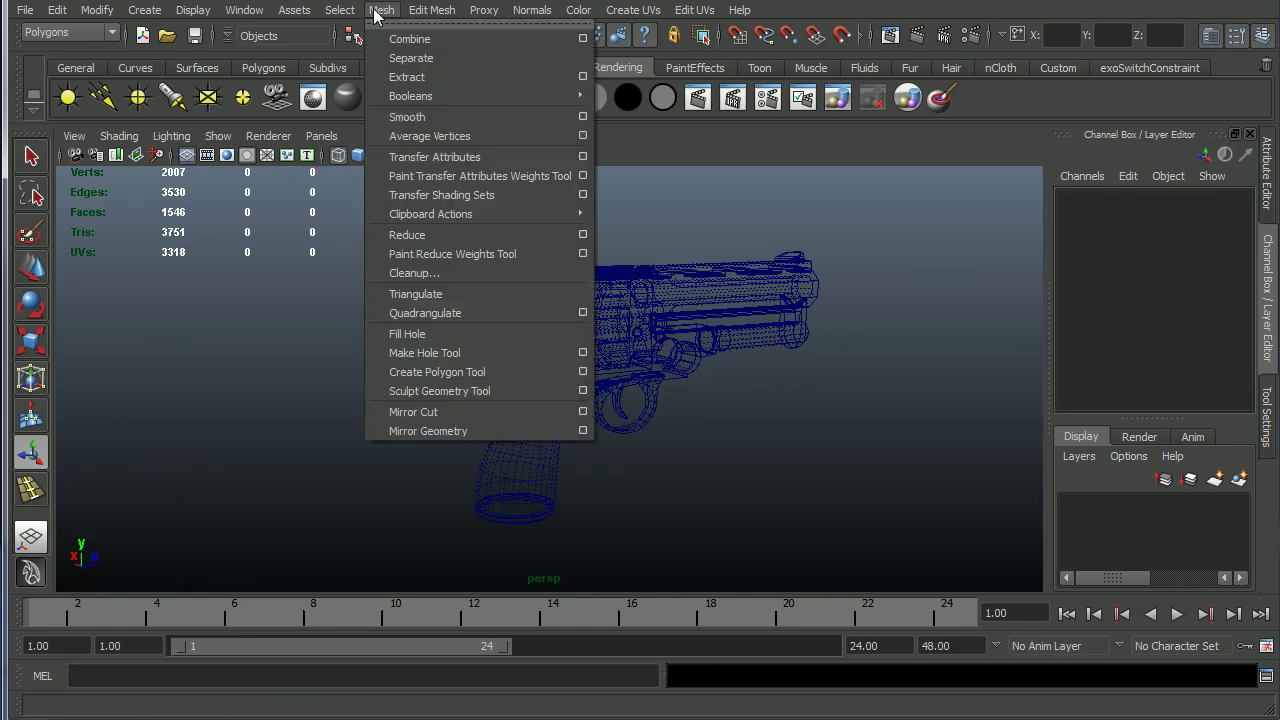
# Step: Rerun Mesh Cleanup on the revolver to confirm no problem geometry, then restore smooth shading
pyautogui.click(455, 274)
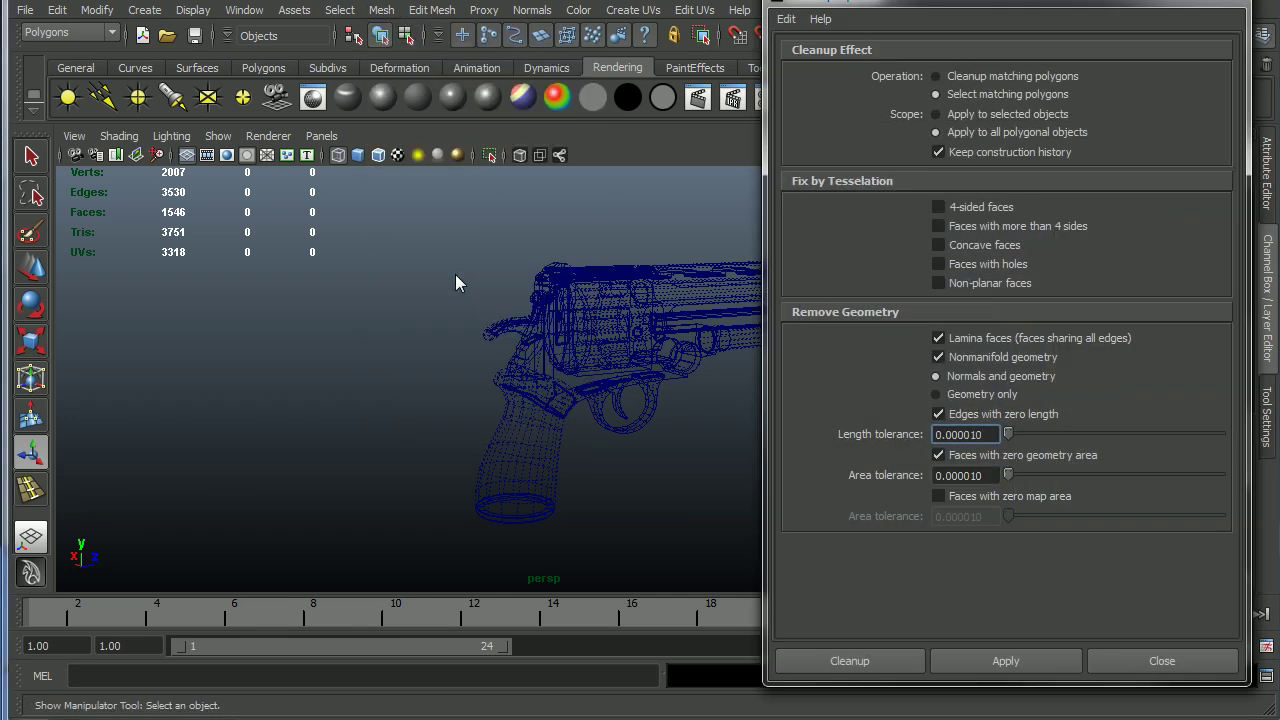
pyautogui.click(860, 664)
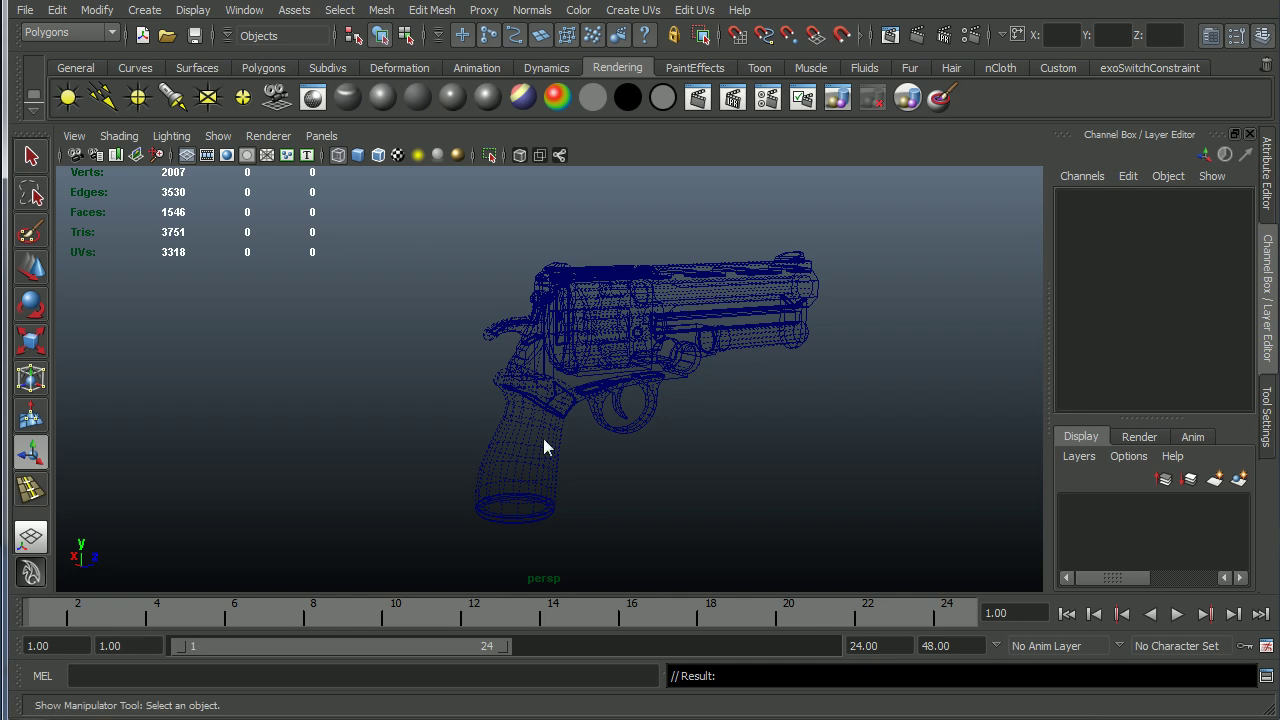
pyautogui.keyDown('alt'); pyautogui.moveTo(729, 457); pyautogui.dragTo(662, 462); pyautogui.keyUp('alt')
pyautogui.press('5')
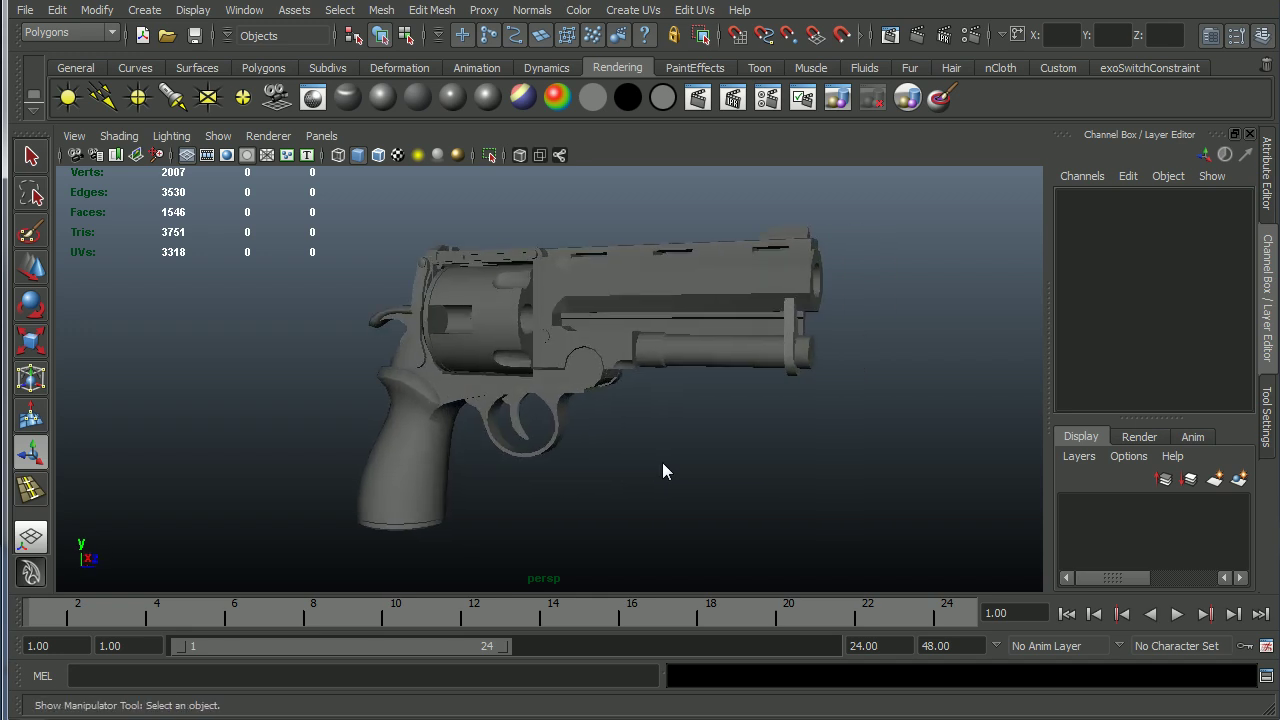